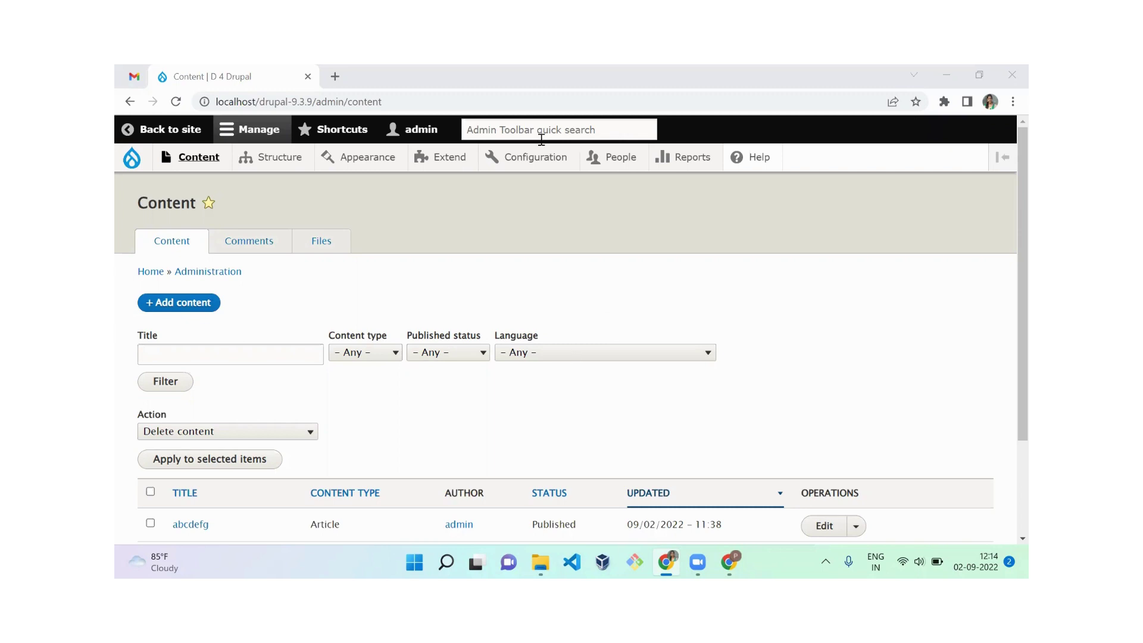
Step: Create a new image style named "D4Drupal image style" in the media configuration
mouse_move(533, 170)
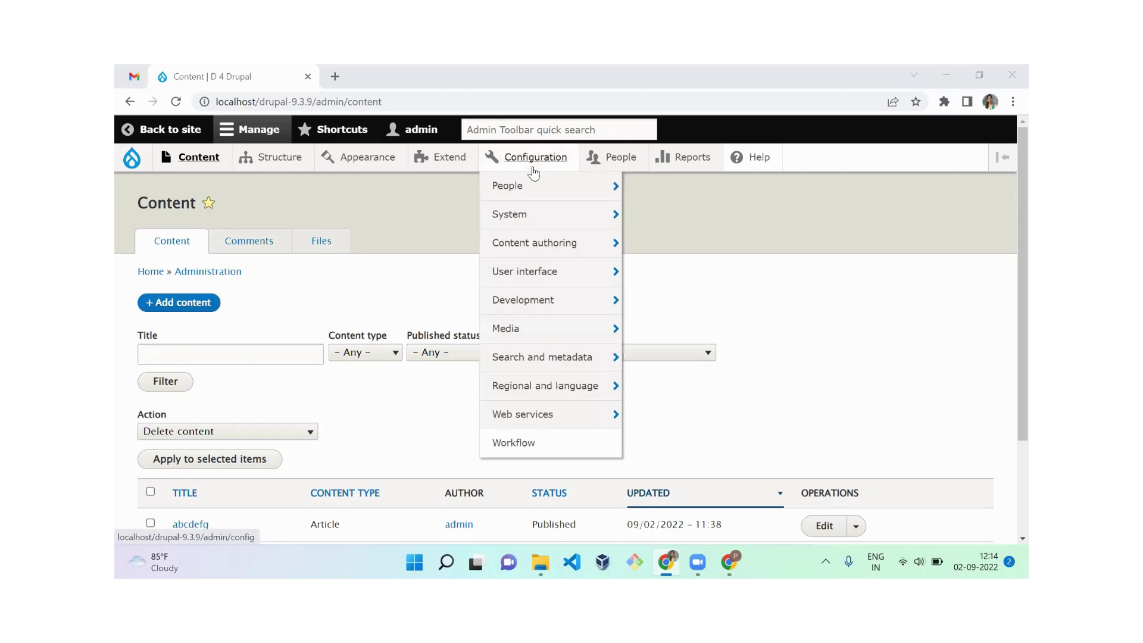
mouse_move(550, 334)
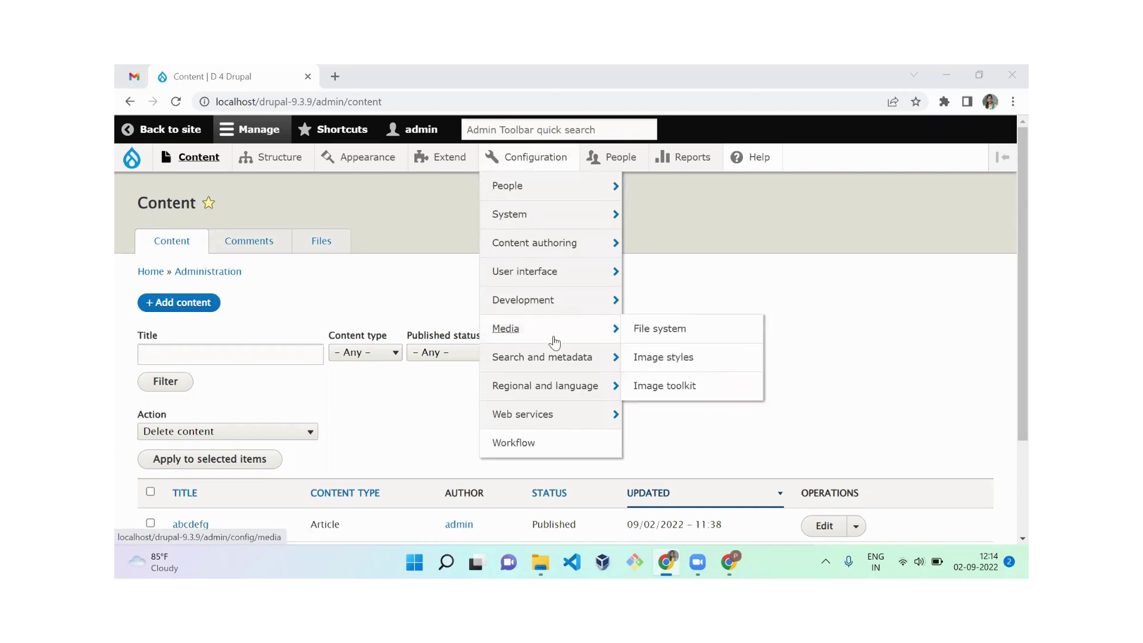
left_click(683, 365)
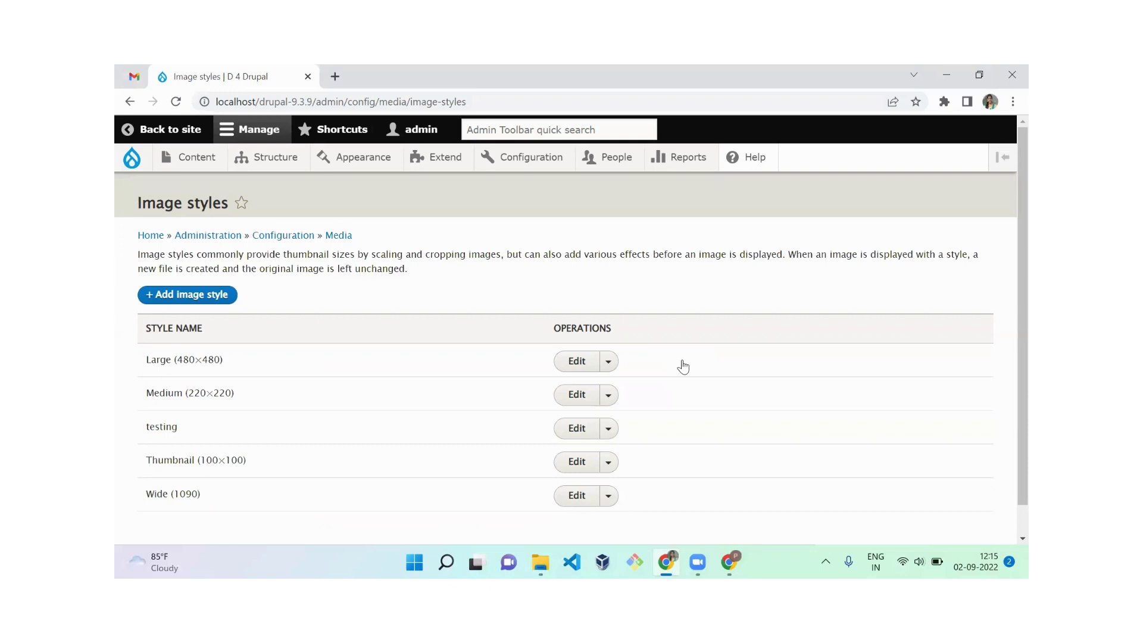
left_click(202, 296)
left_click(310, 281)
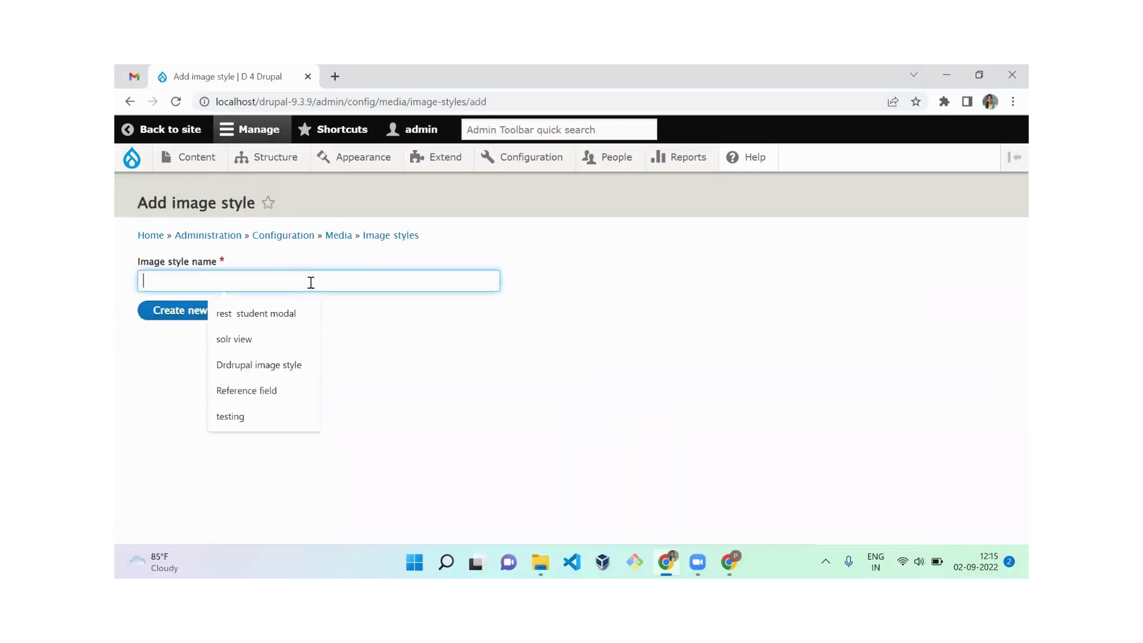
type("D4Drupal ")
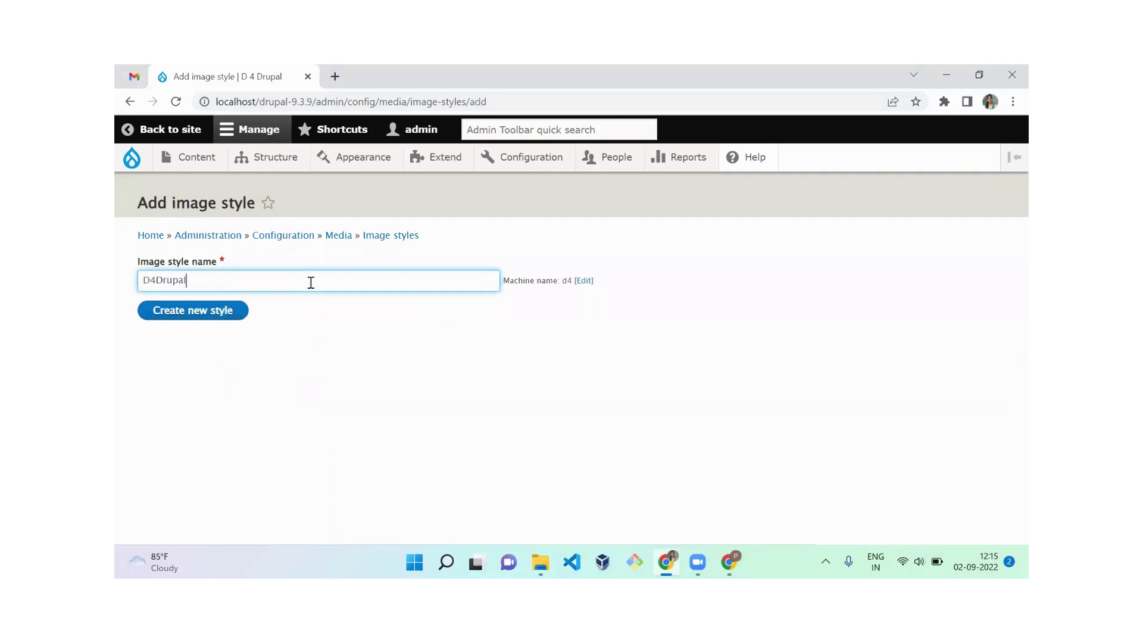
type("image style")
left_click(232, 322)
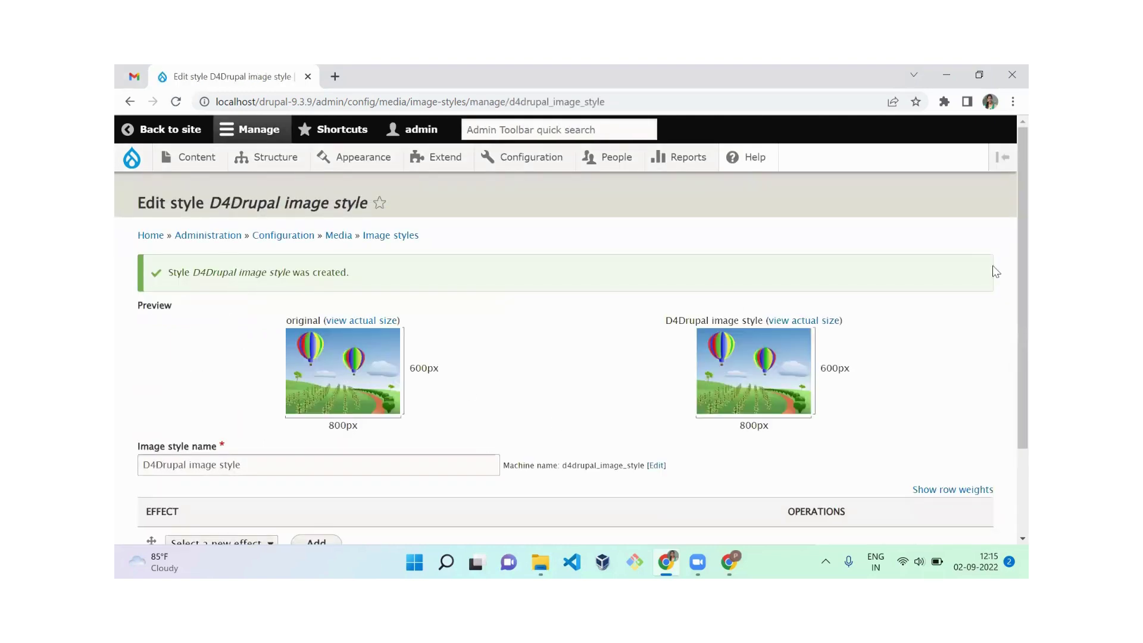
Step: Add a Convert effect with PNG as the target format to the D4Drupal image style and save the style
scroll(1009, 258, "down", 2)
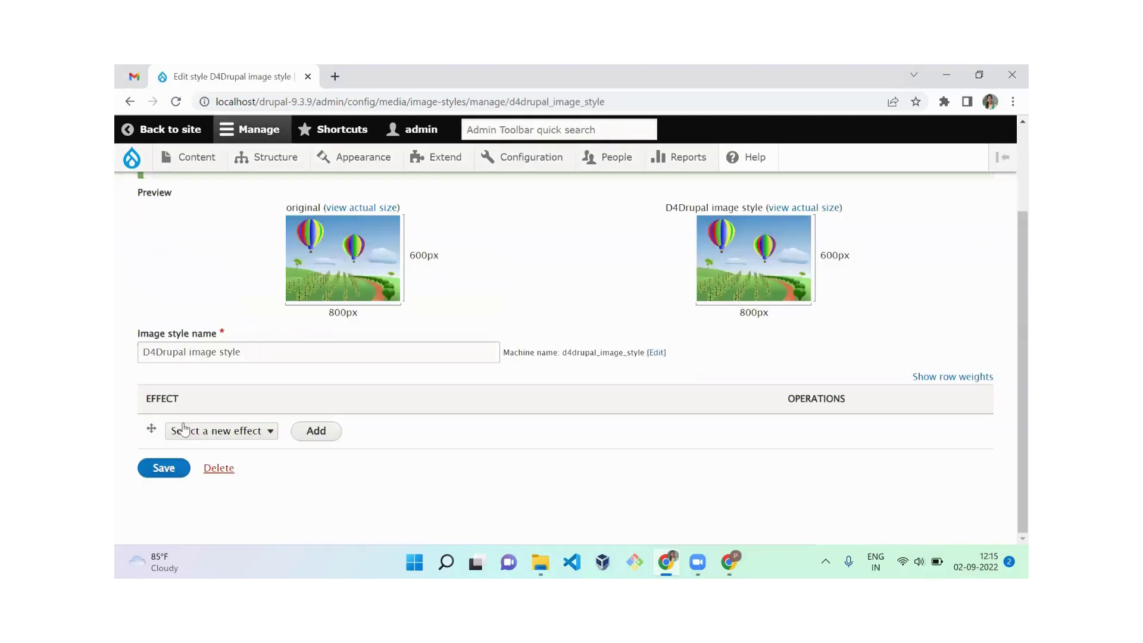
left_click(225, 433)
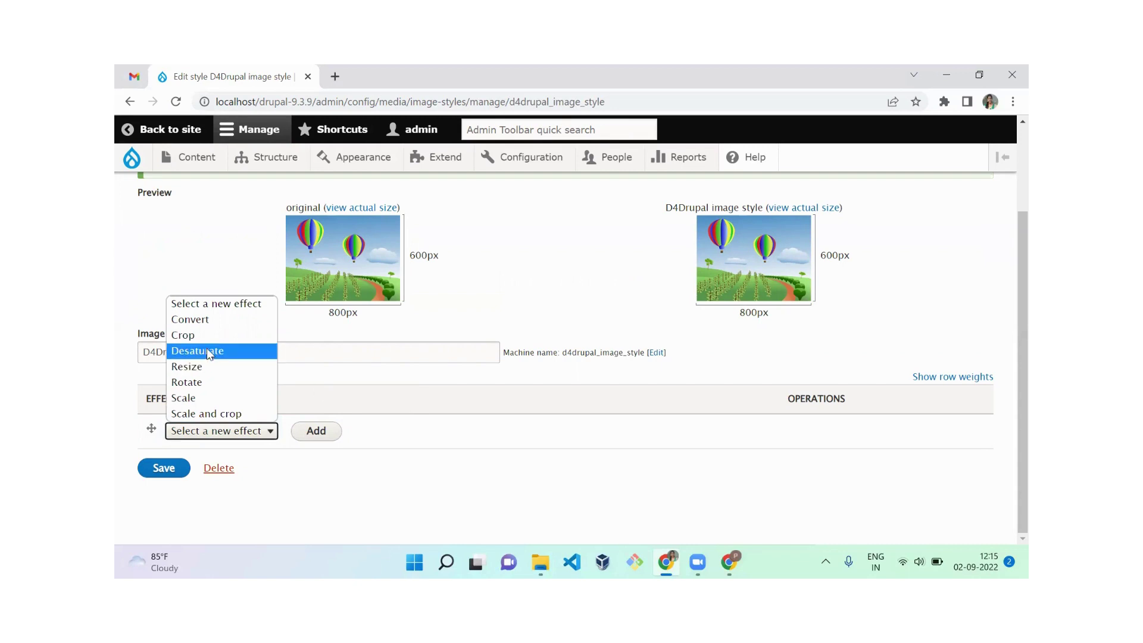
left_click(224, 331)
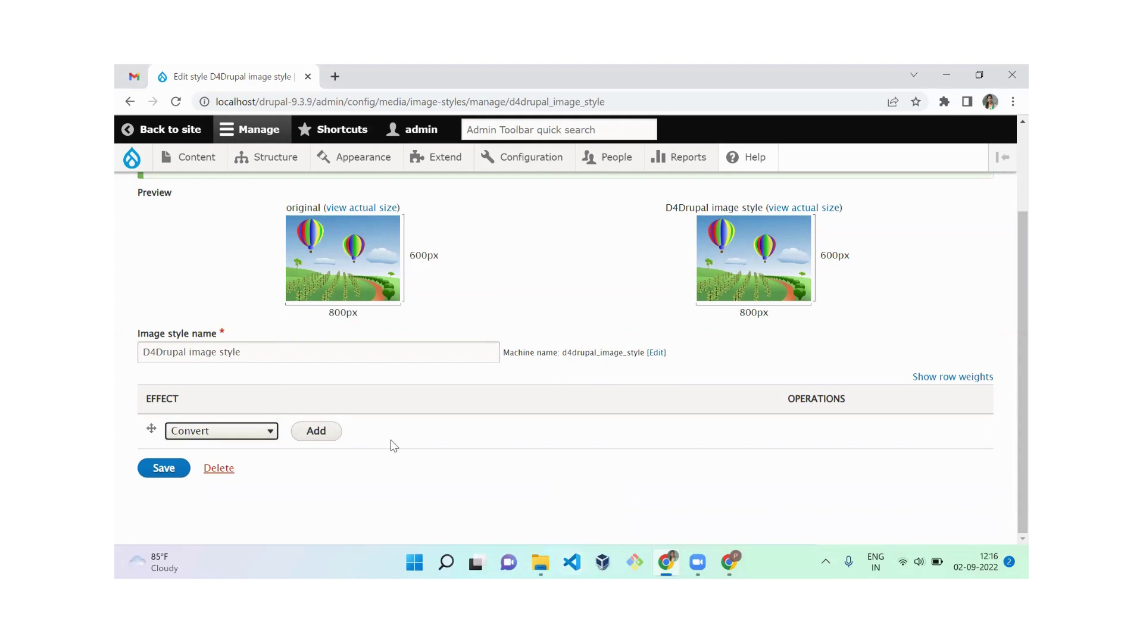
left_click(314, 439)
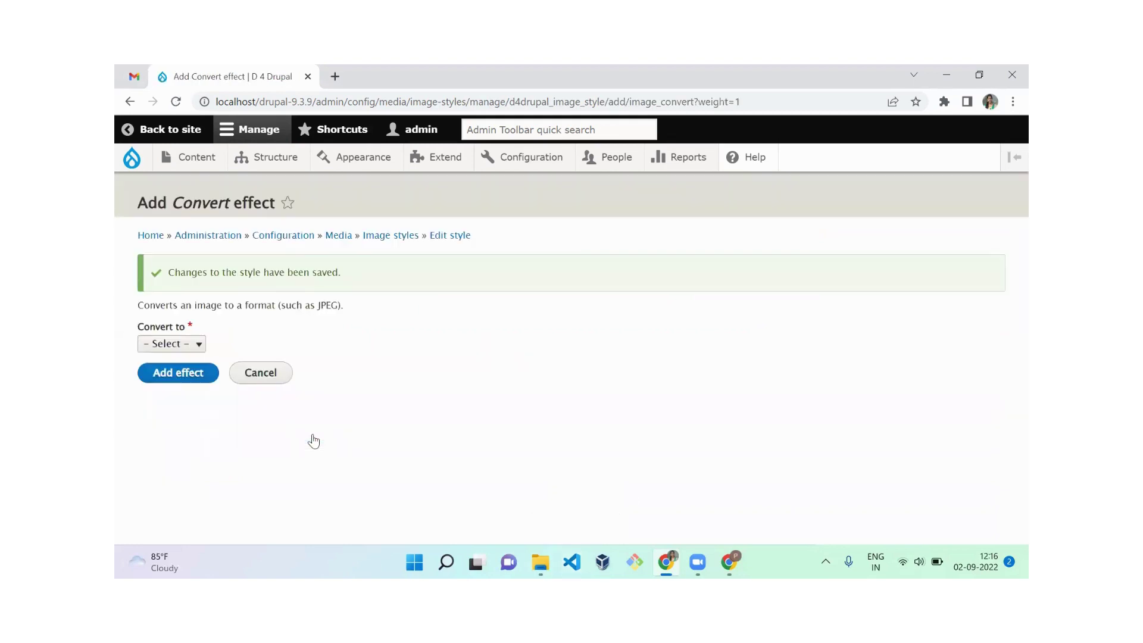
left_click(193, 343)
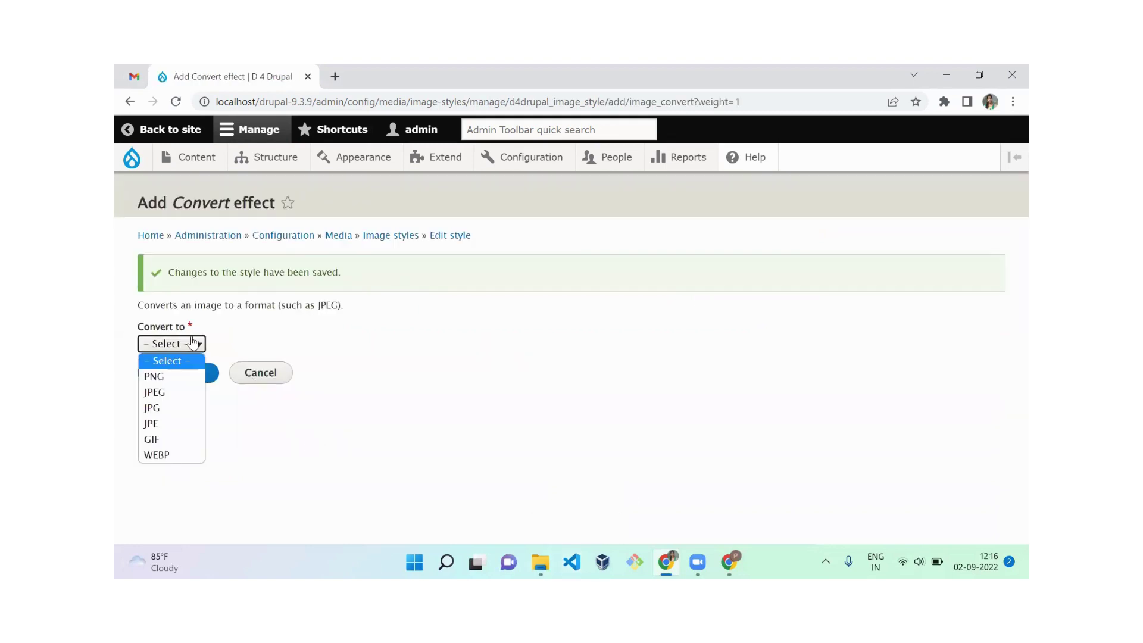
left_click(182, 377)
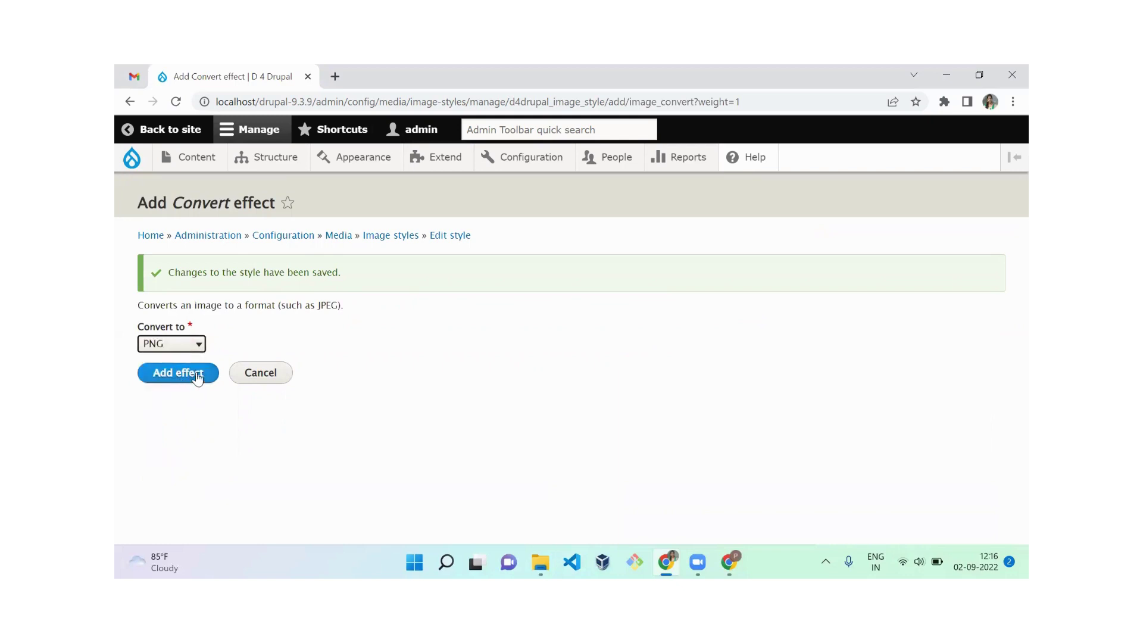
left_click(198, 376)
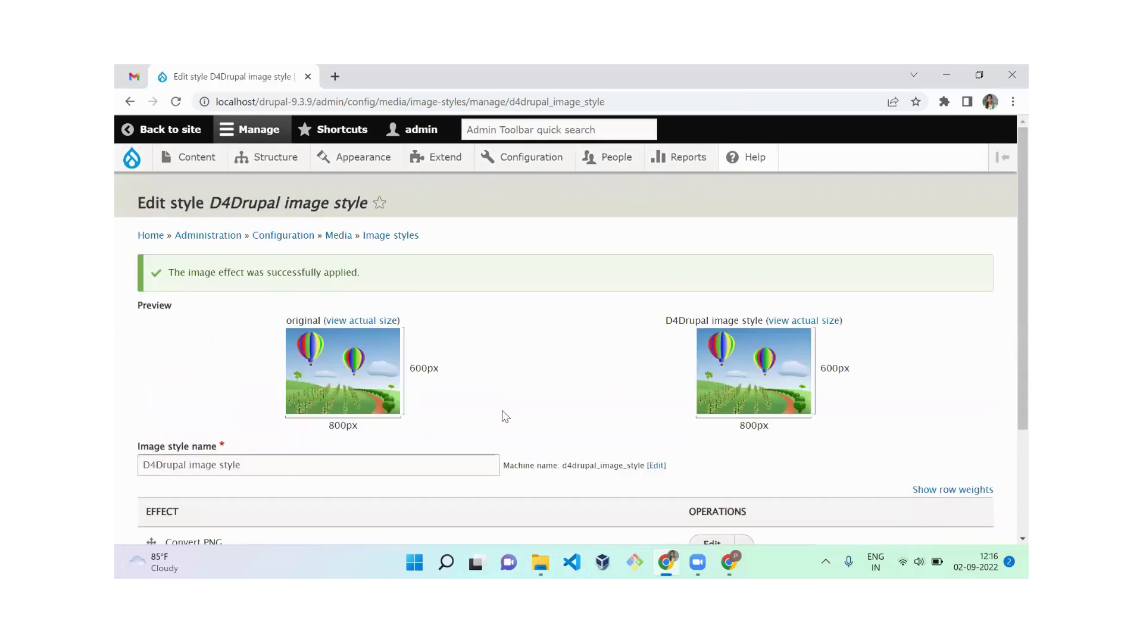
scroll(1009, 330, "down", 3)
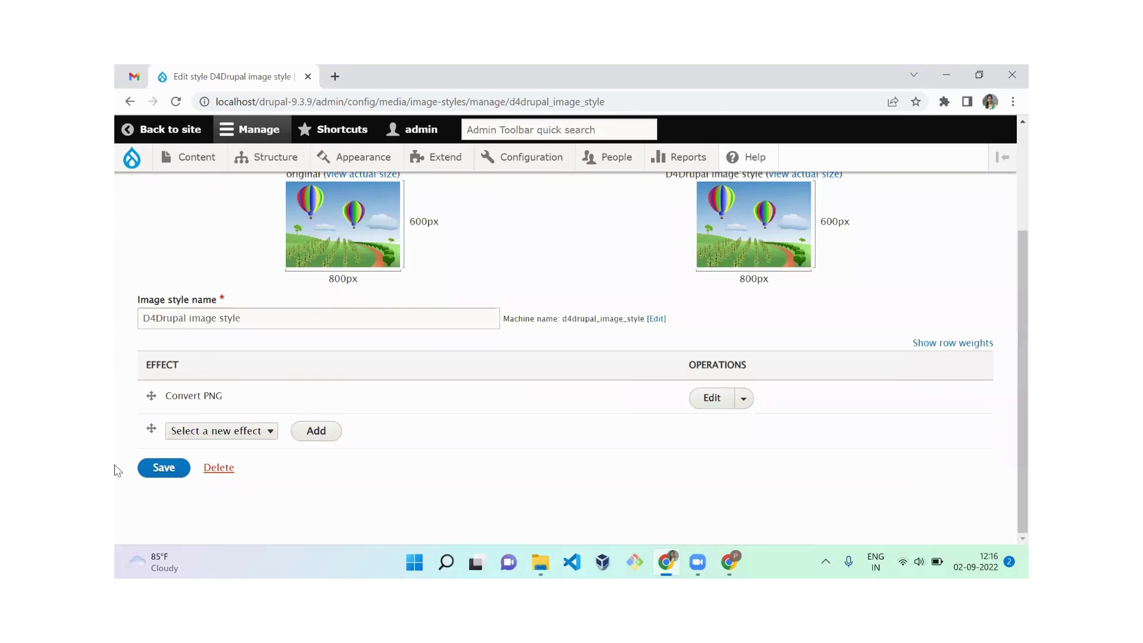
left_click(160, 476)
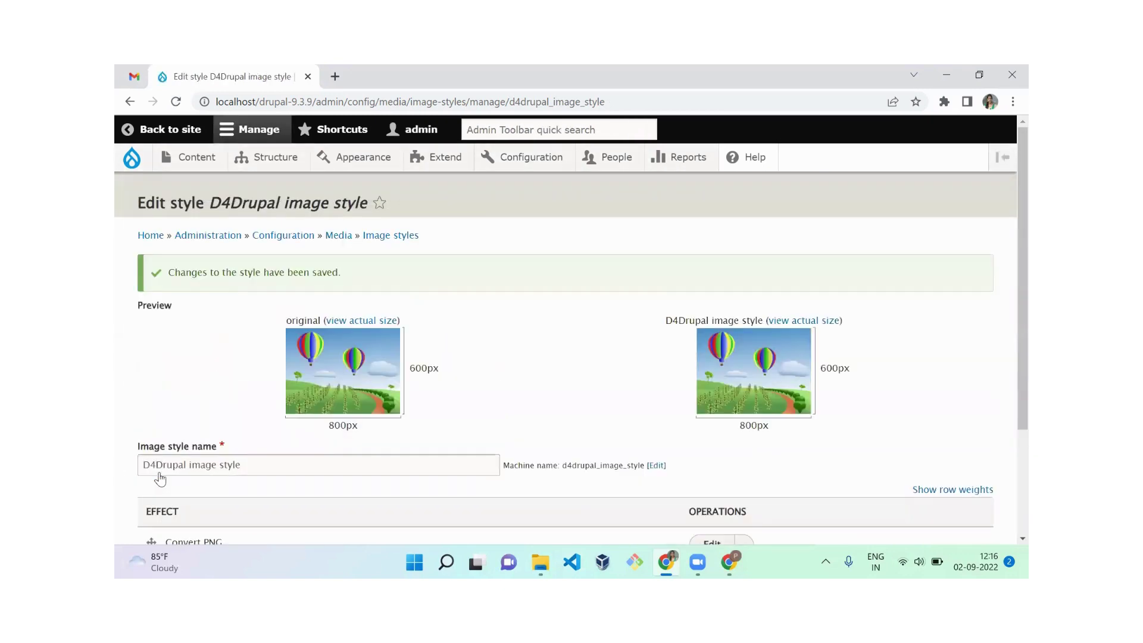
Step: Open the field management page of the Basic page content type in a new browser tab and switch to it
mouse_move(266, 158)
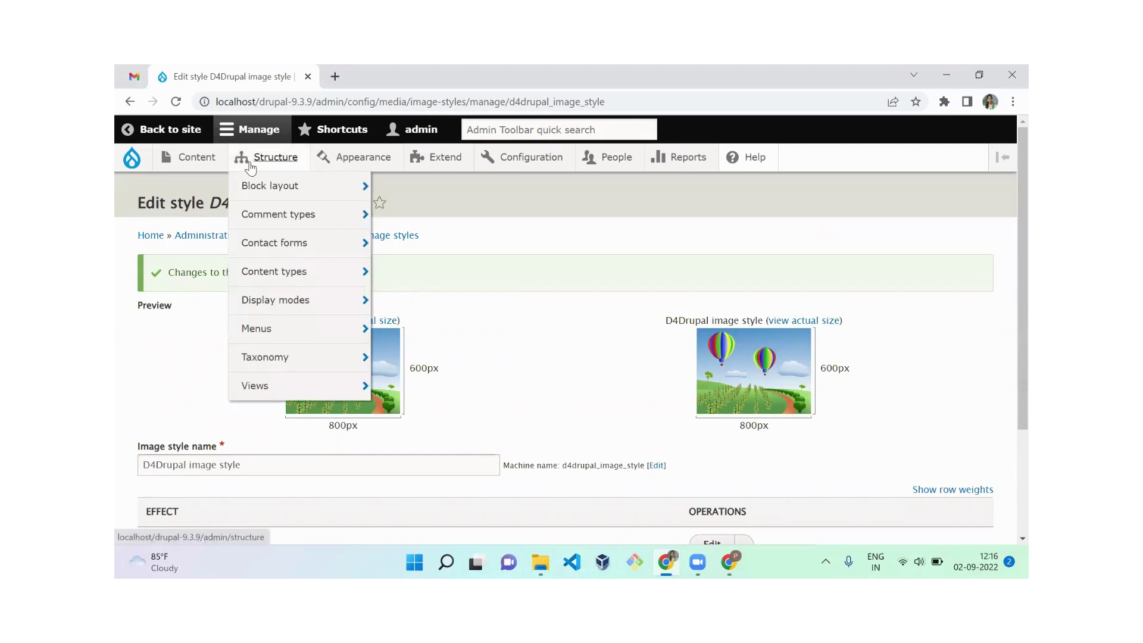
mouse_move(280, 270)
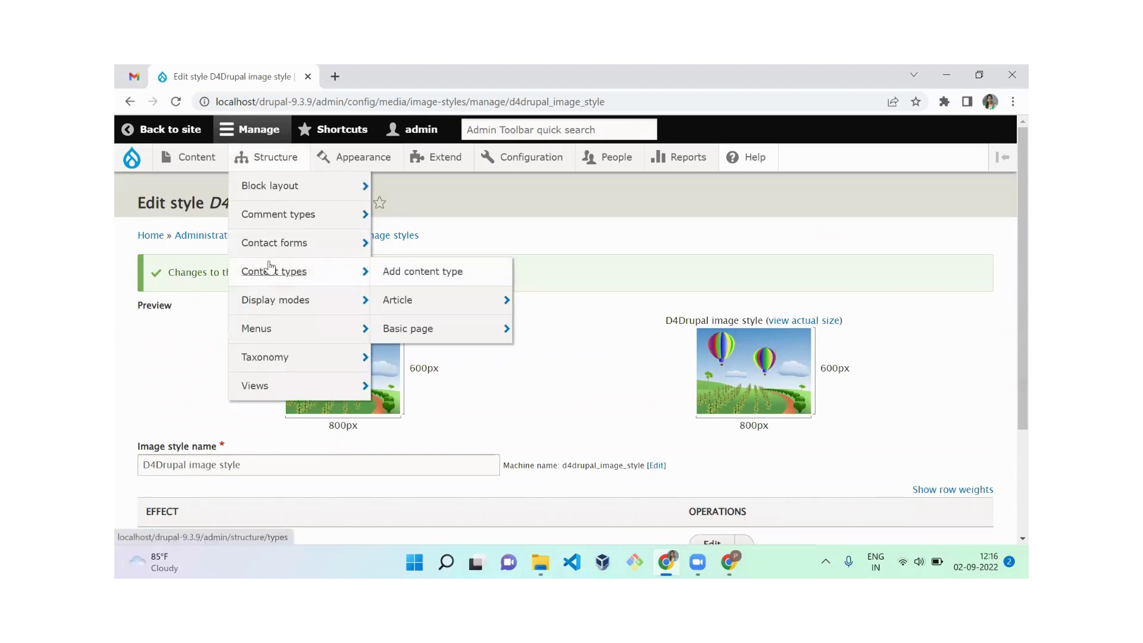
right_click(436, 335)
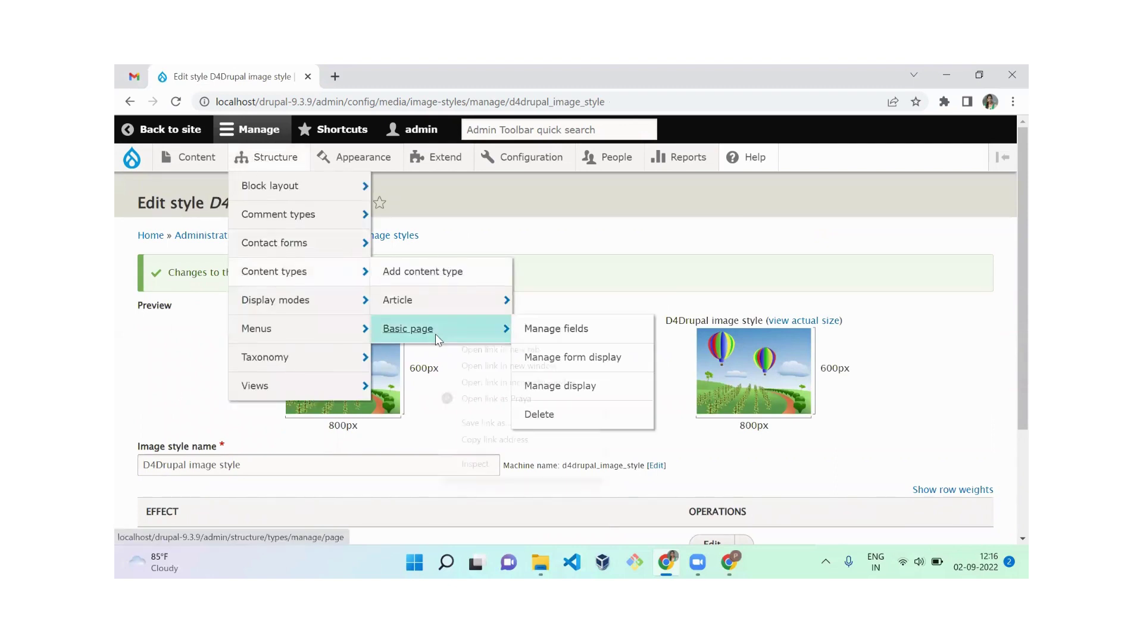
right_click(557, 335)
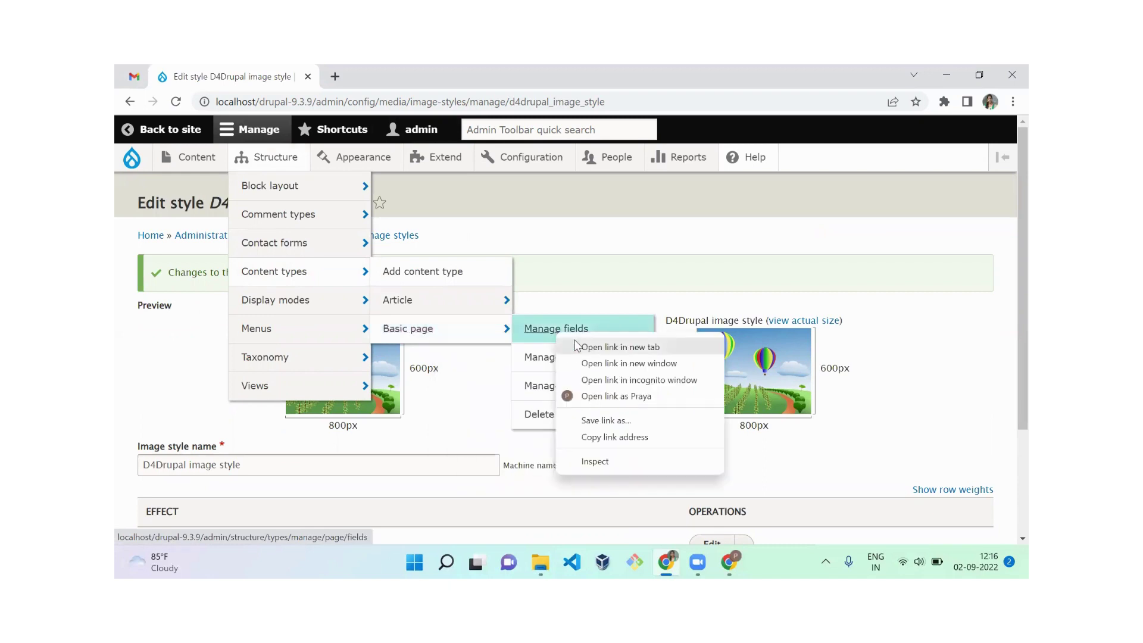
left_click(576, 346)
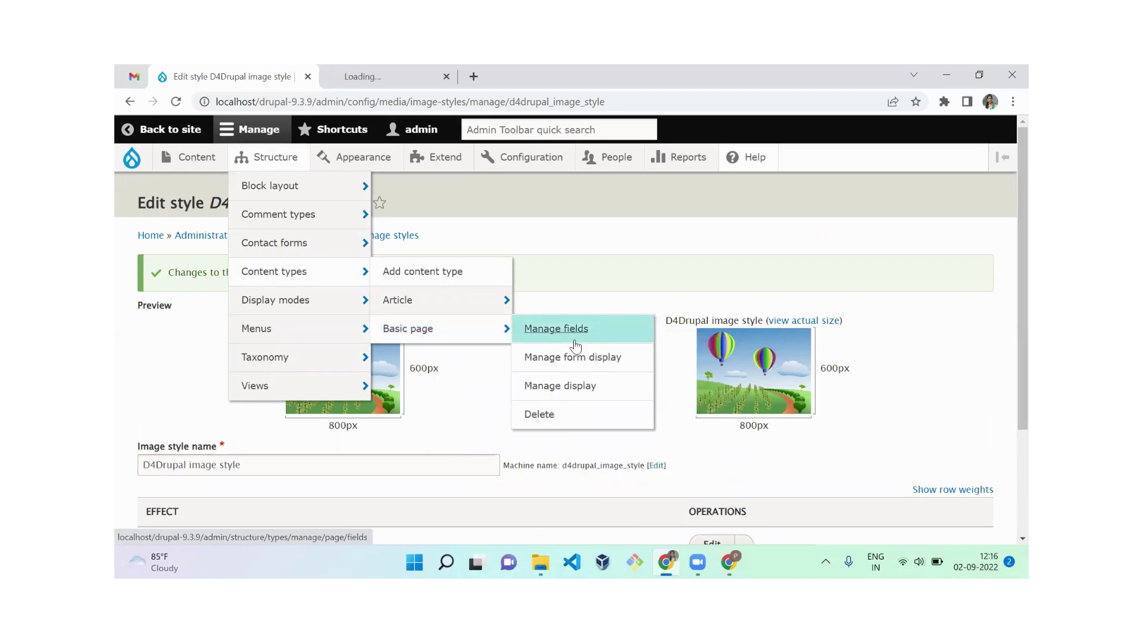
left_click(372, 89)
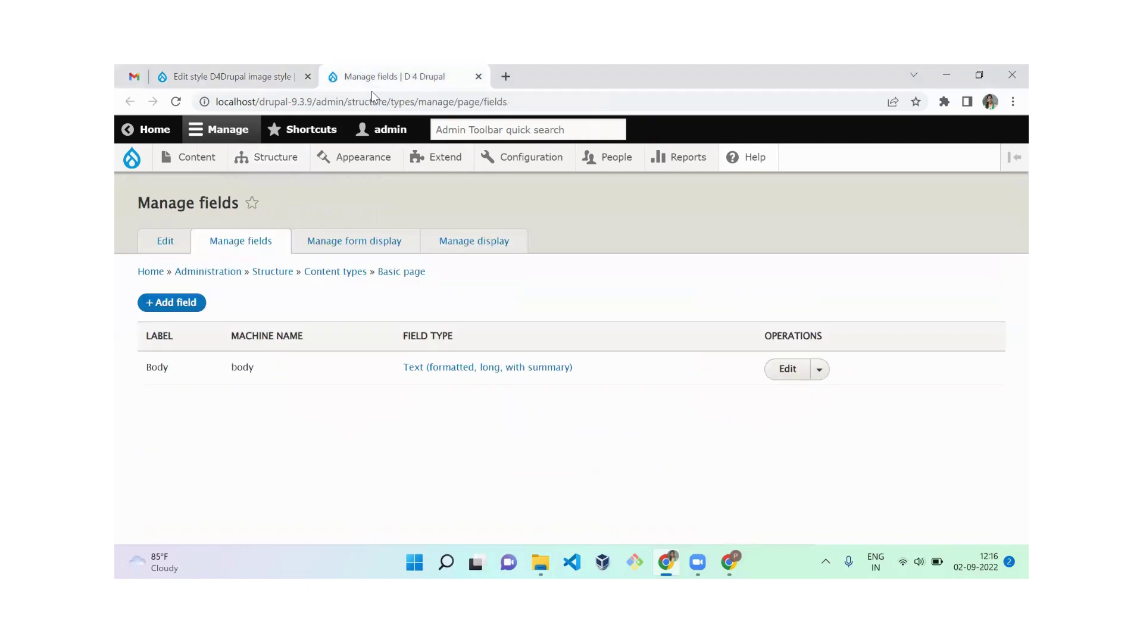
Step: Try to add a new field of type Image labelled "Image" to the Basic page content type
left_click(185, 303)
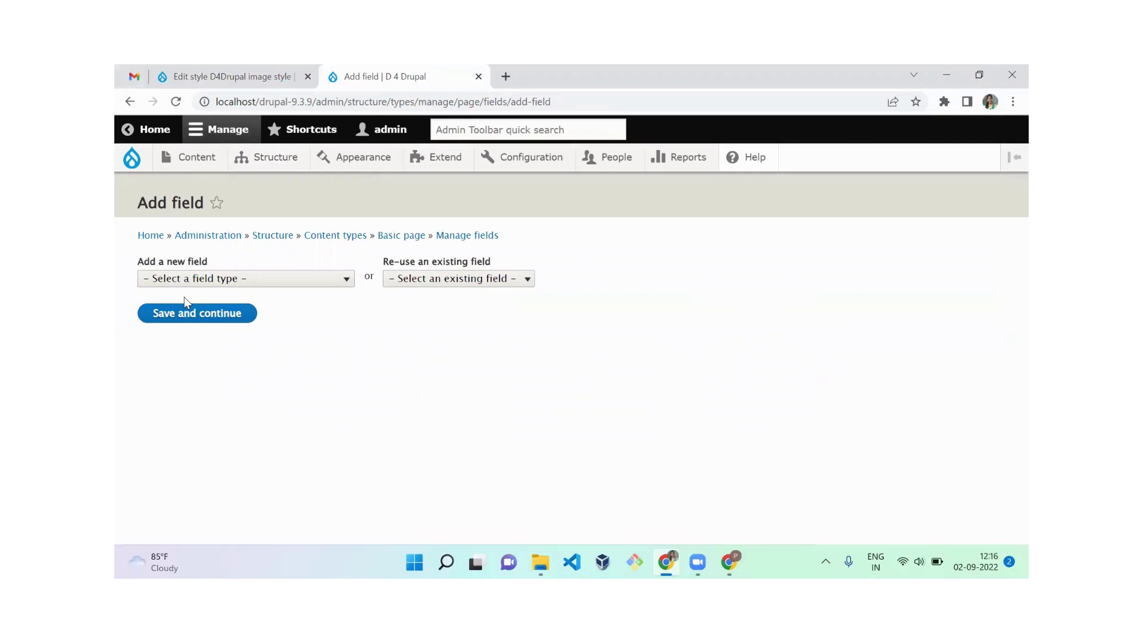
left_click(213, 280)
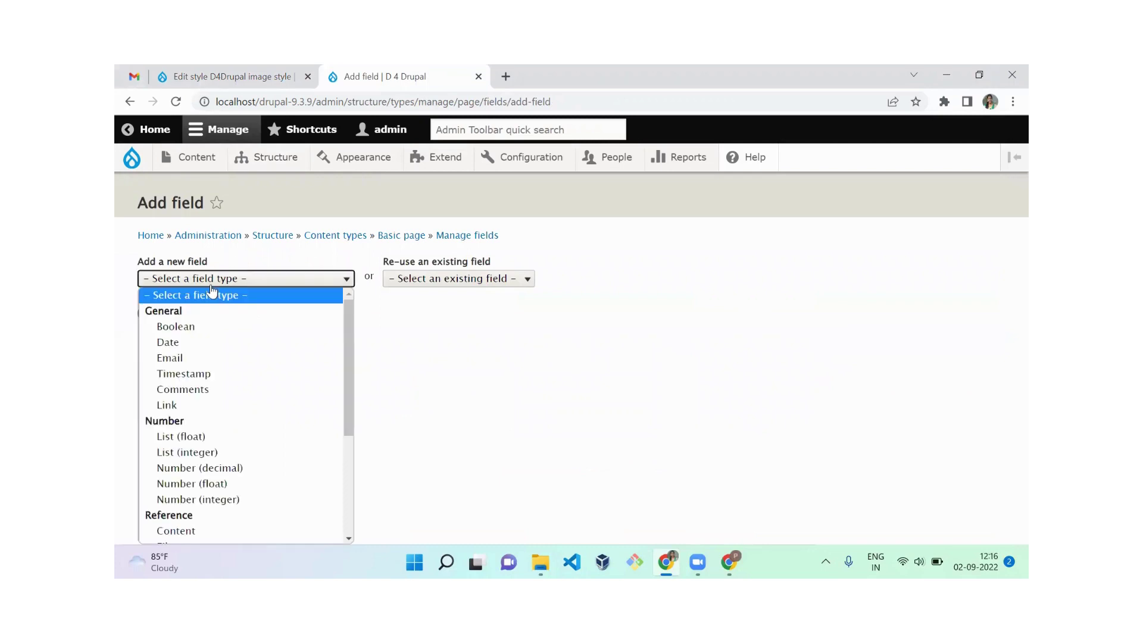
key("i")
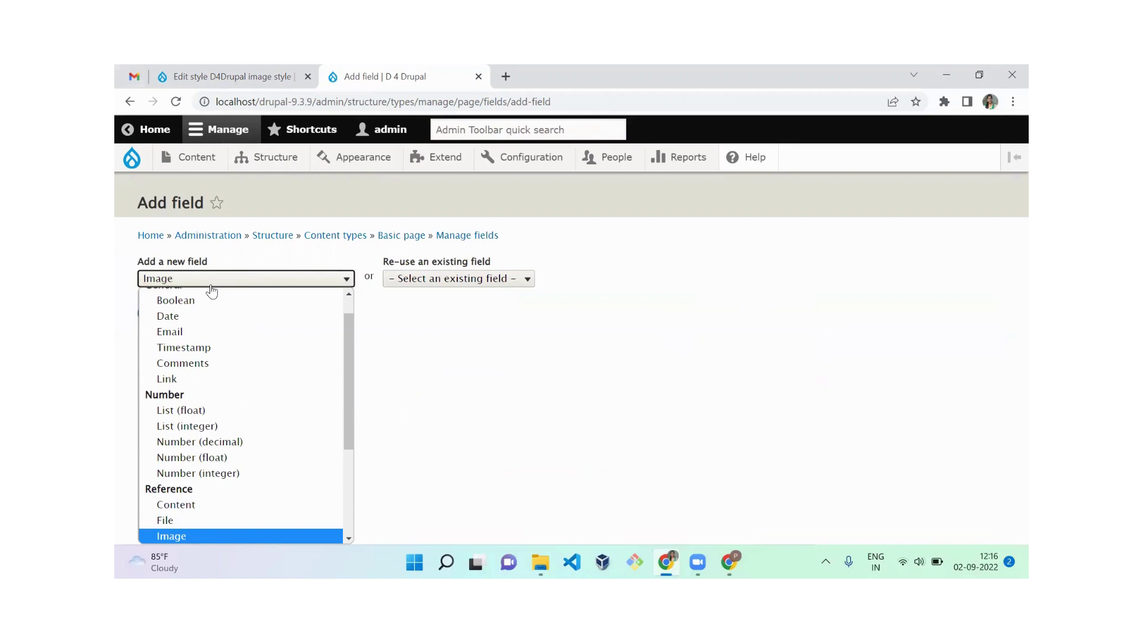
left_click(211, 285)
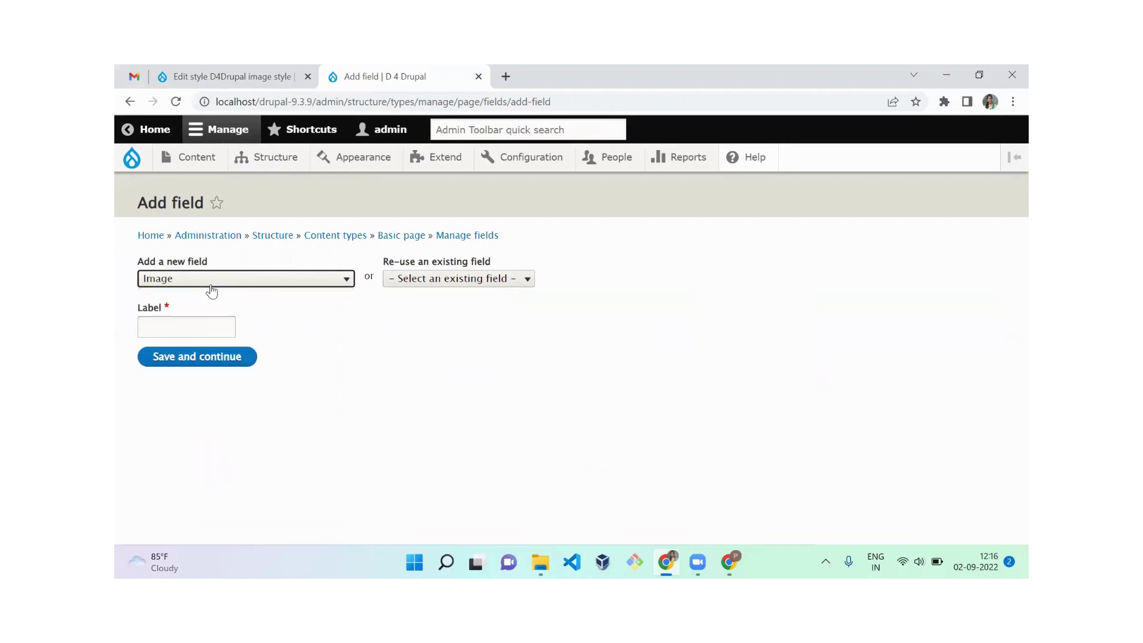
left_click(191, 328)
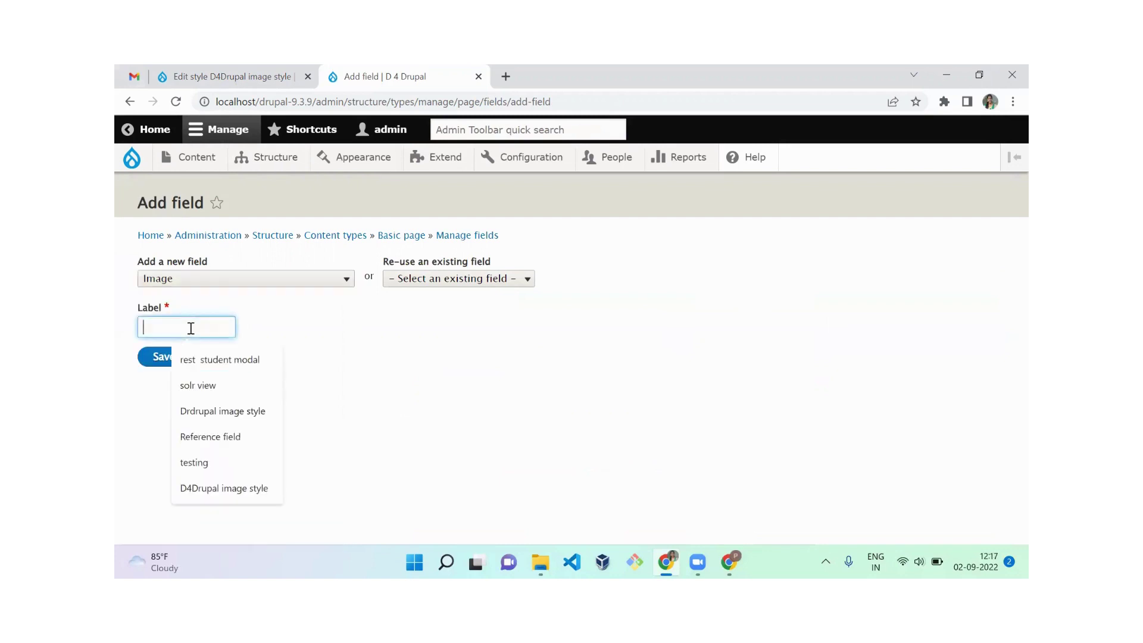
type("Image")
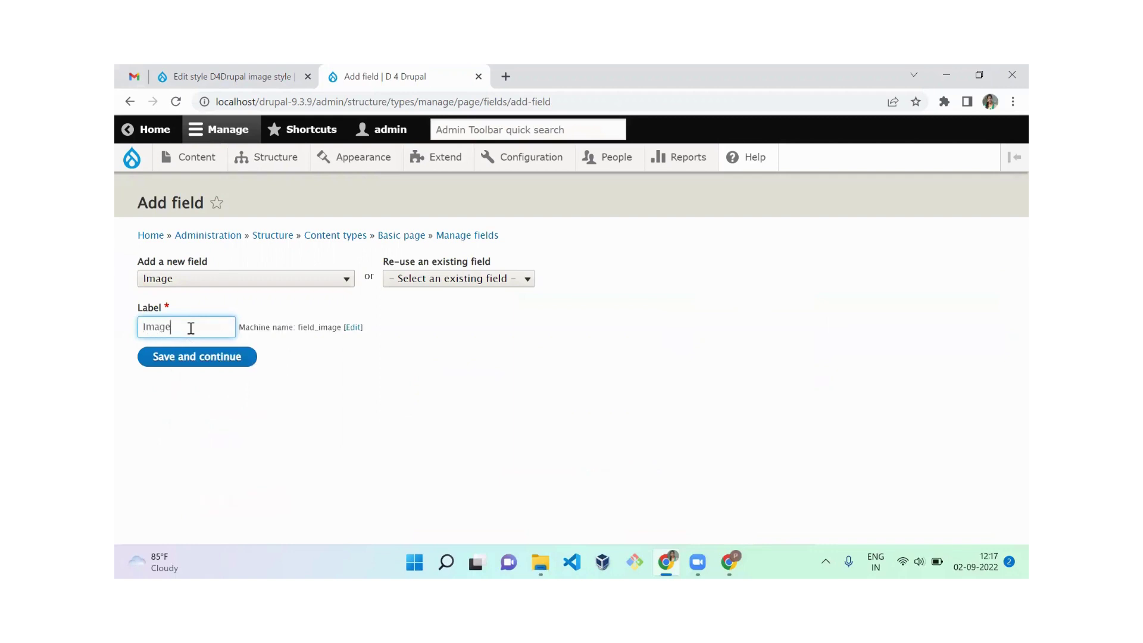
left_click(219, 362)
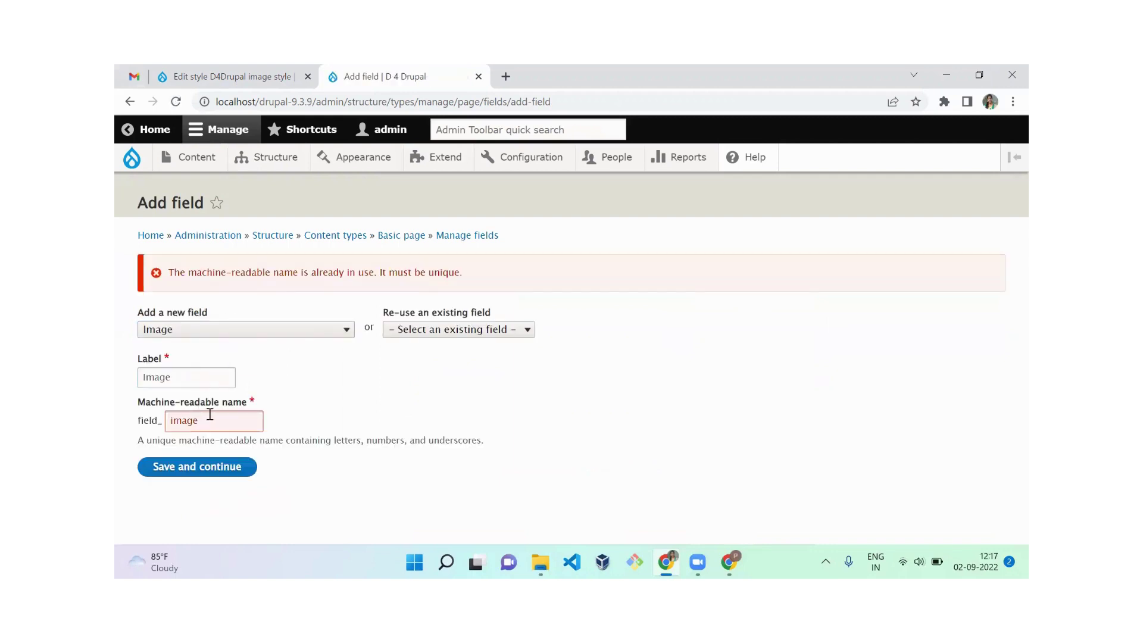
Step: Change the new field's label to "Image styling" and its machine-readable name to image_styling, and continue to the field settings
left_click(189, 377)
type("stylying")
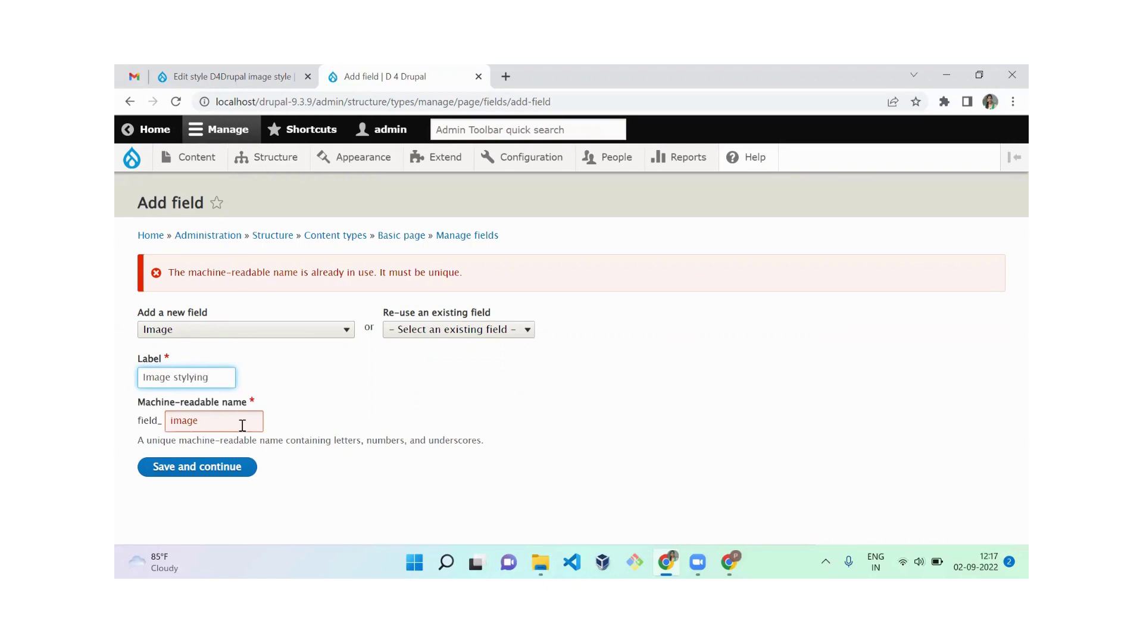
left_click(244, 426)
type("_")
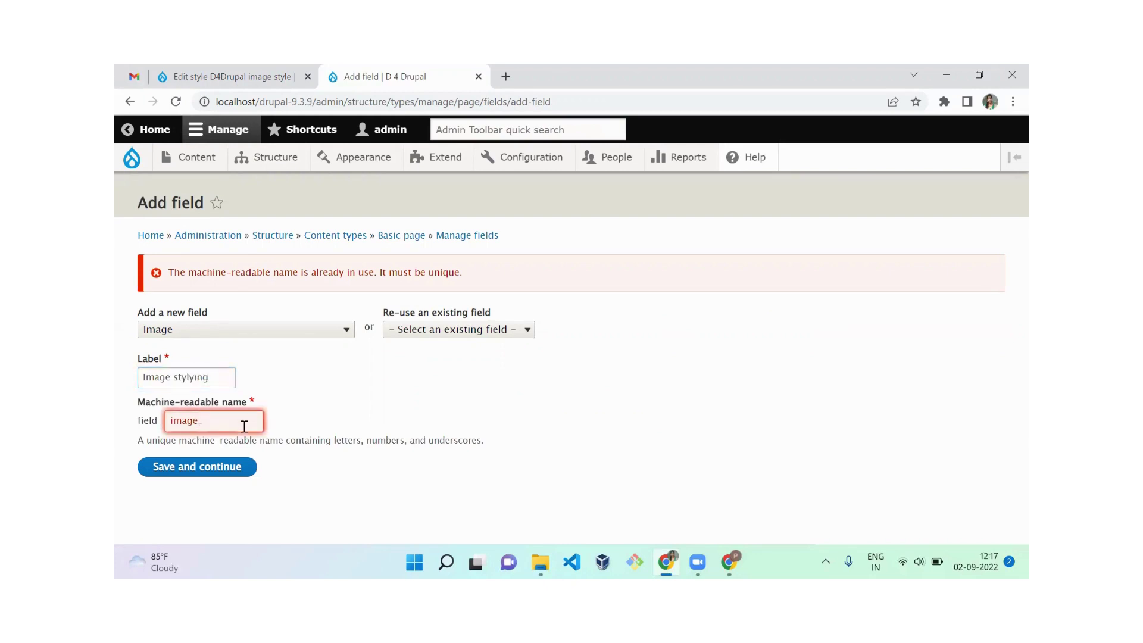
type("styling")
left_click(192, 377)
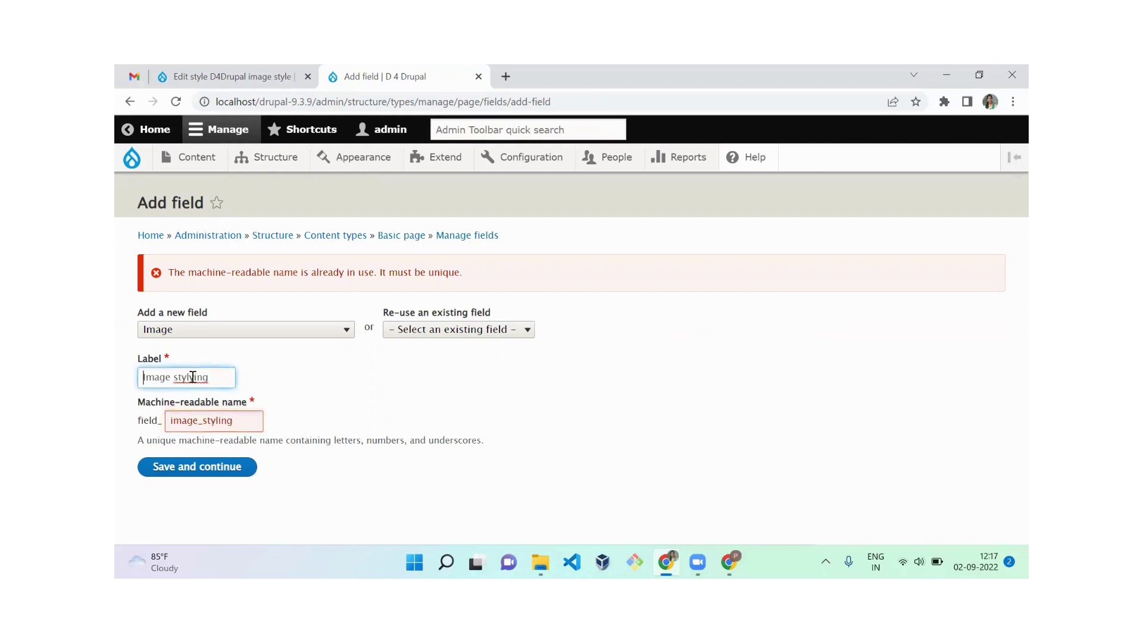
key("Delete")
type("I")
left_click(186, 468)
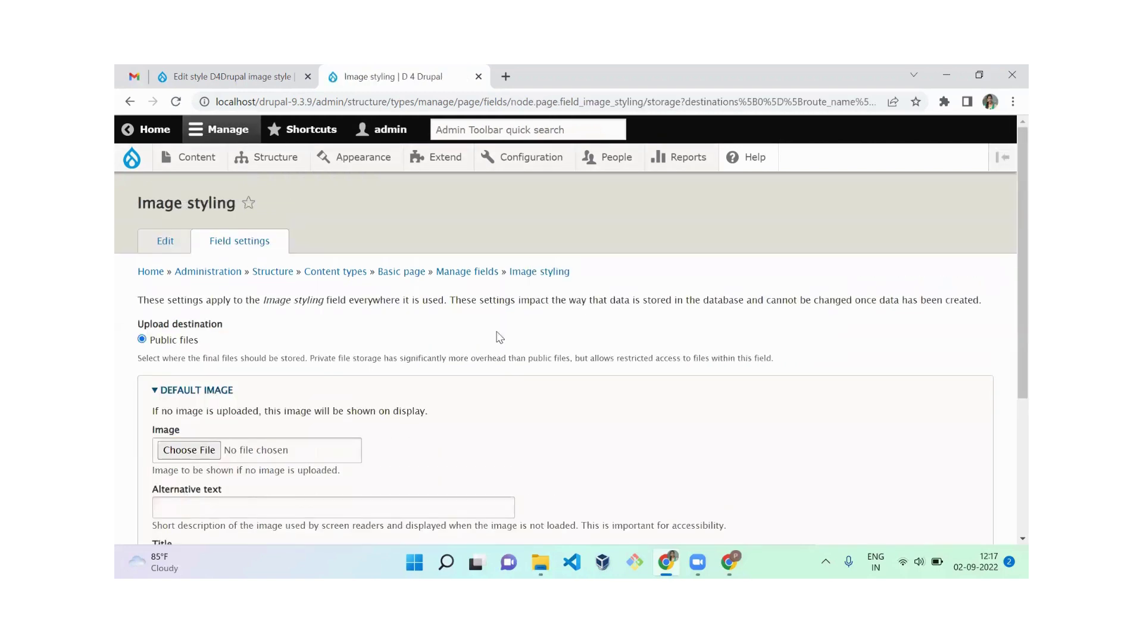
Step: Try Unlimited as the allowed number of values for the Image styling field
mouse_move(1009, 213)
left_mouse_down()
mouse_move(1008, 347)
mouse_move(1009, 218)
left_mouse_up()
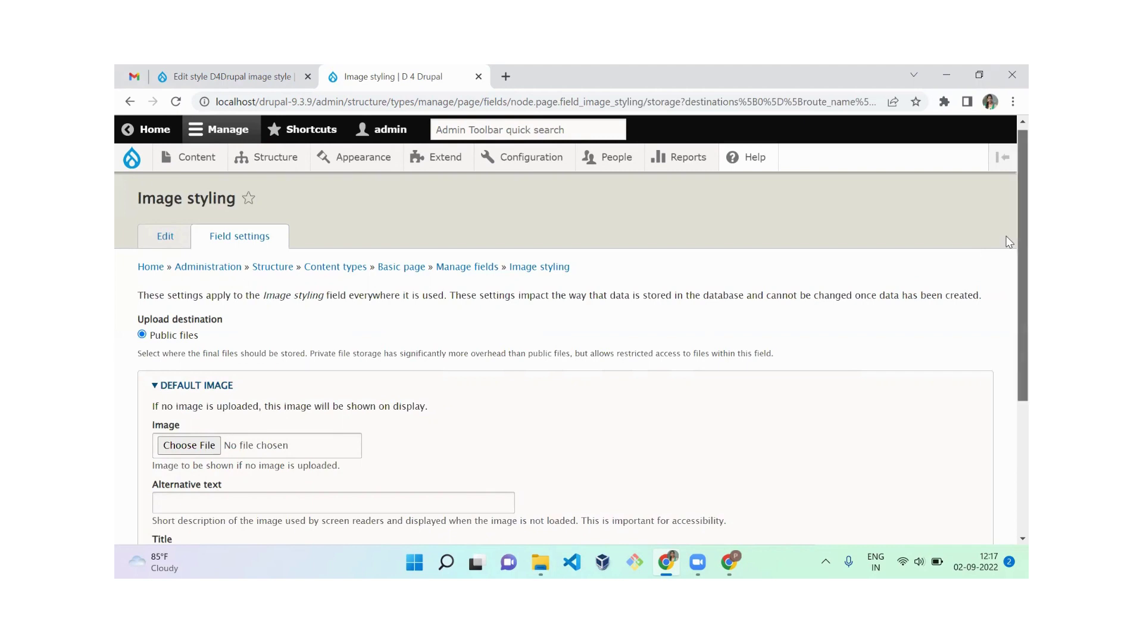
left_click_drag(1009, 242, 1009, 375)
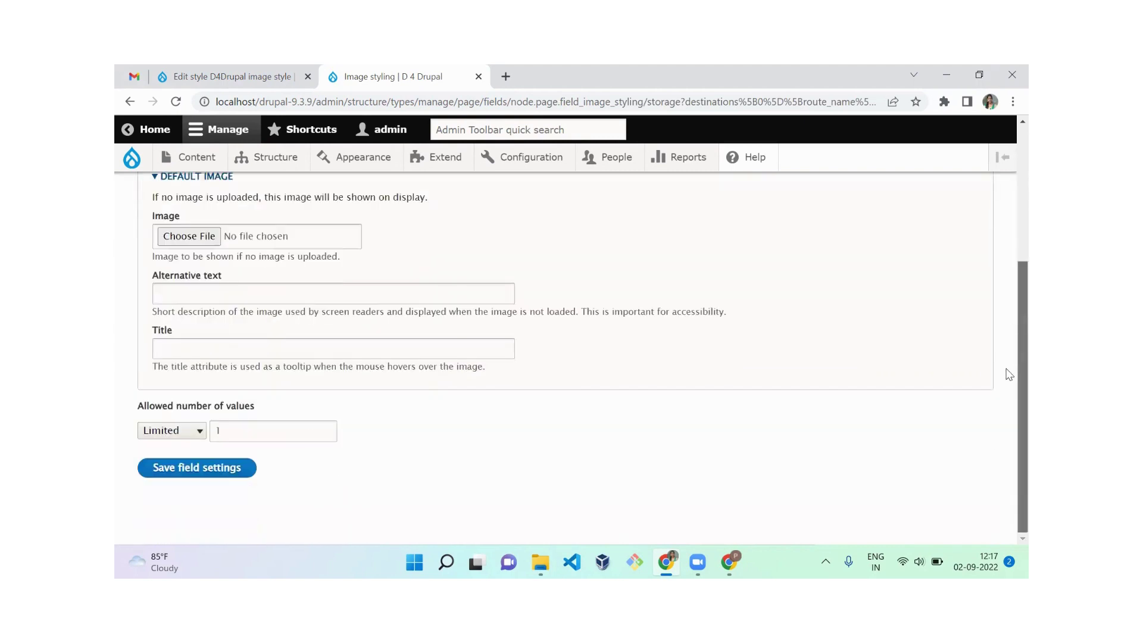
left_click(174, 431)
left_click(177, 465)
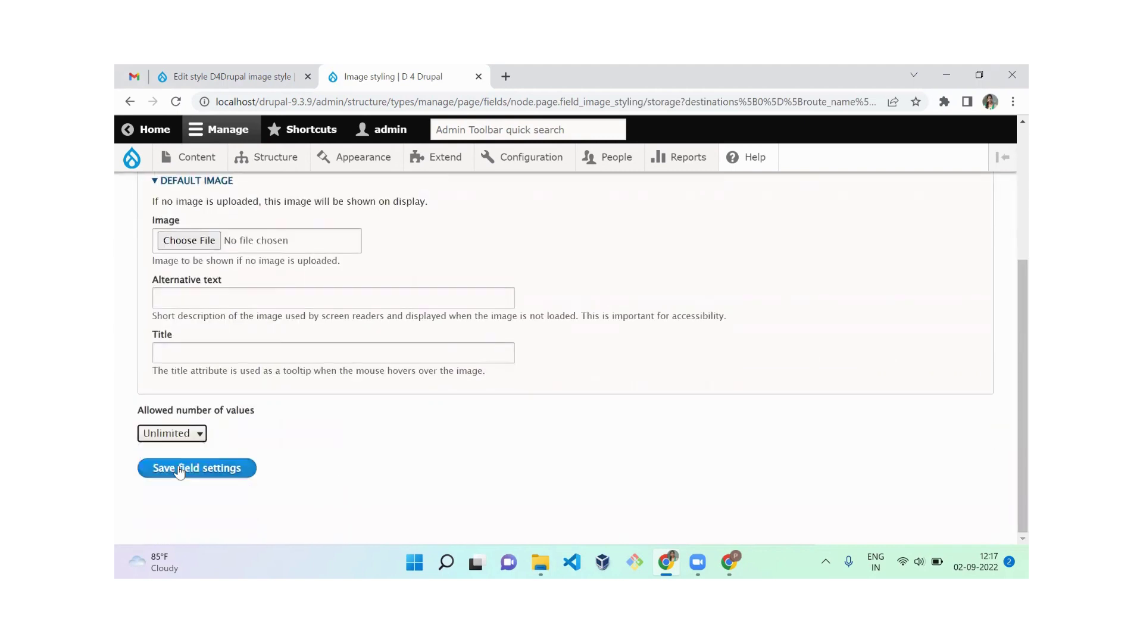
left_click(174, 437)
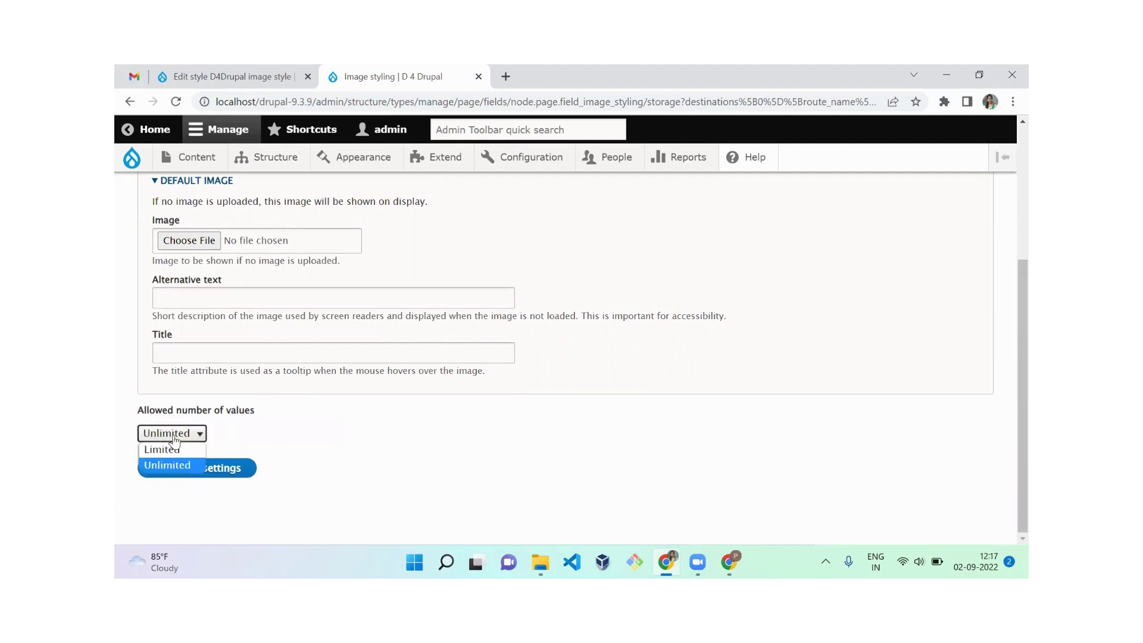
left_click(174, 459)
Step: Set the allowed number of values to Limited and save the Image styling field settings
left_click(174, 432)
left_click(161, 450)
left_click(188, 471)
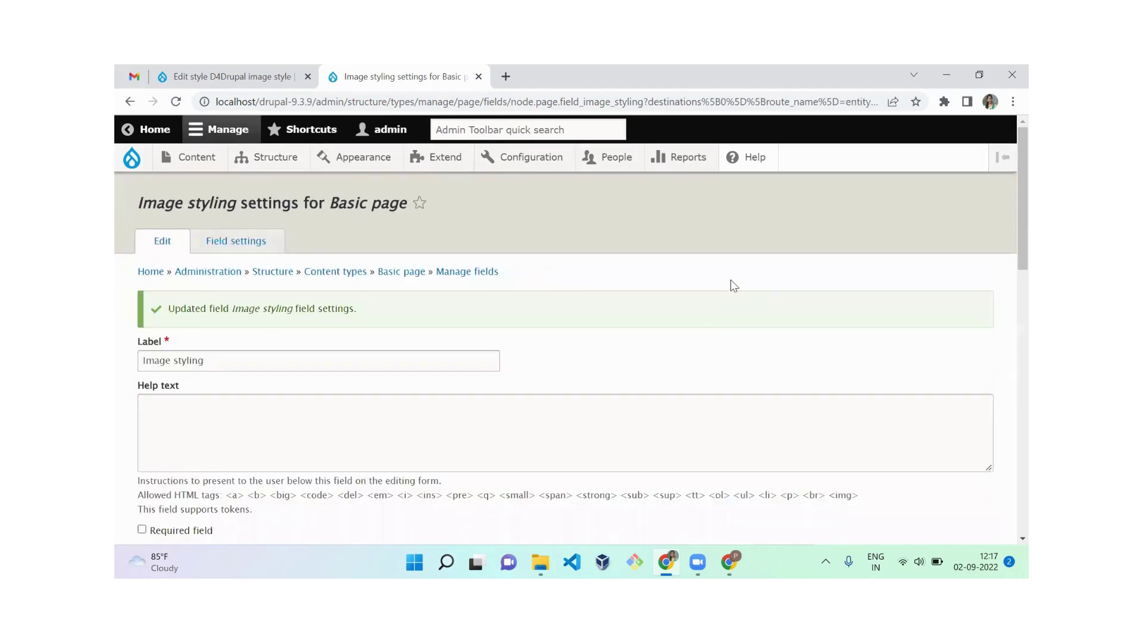
Step: Make the Image styling field required for the Basic page content type
scroll(1009, 181, "down", 5)
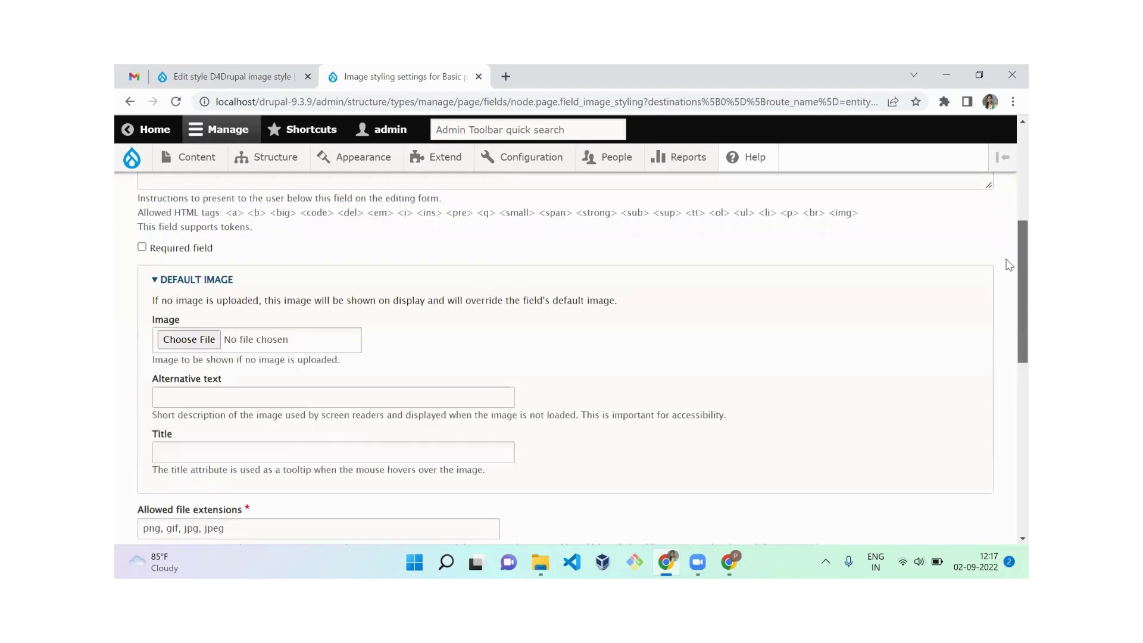
scroll(1008, 256, "up", 3)
scroll(1009, 226, "down", 1)
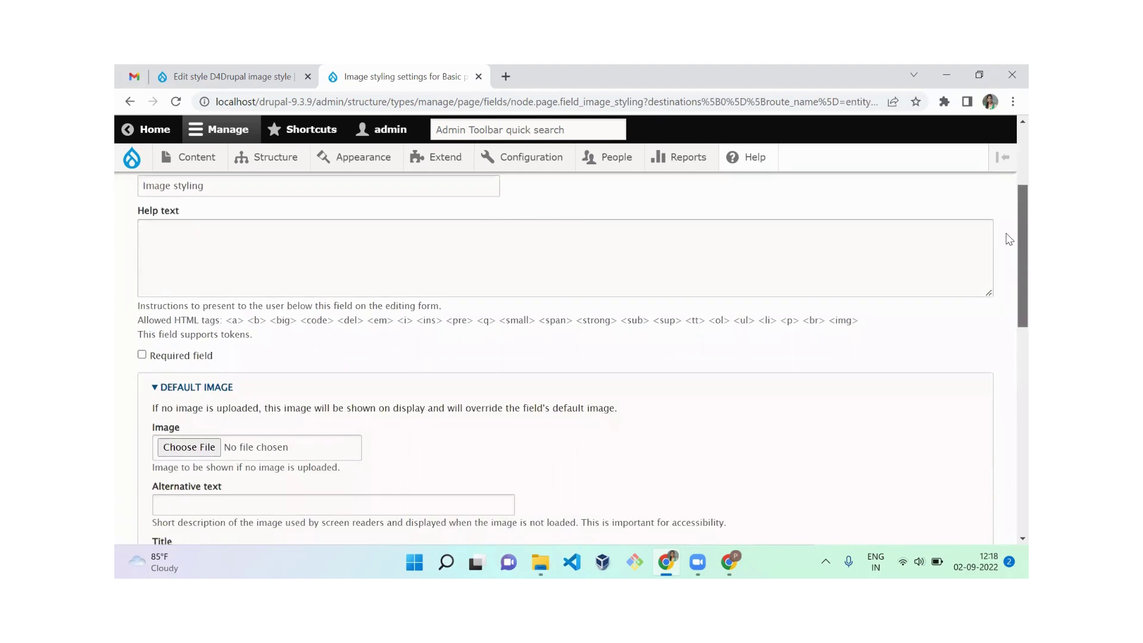
left_click(241, 277)
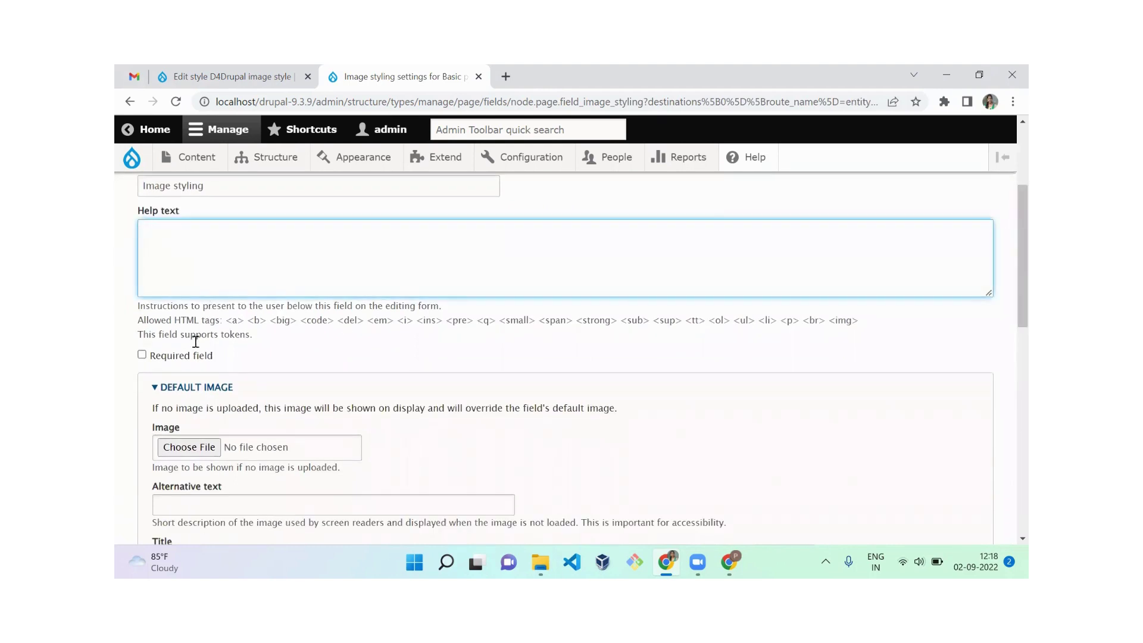
left_click(189, 361)
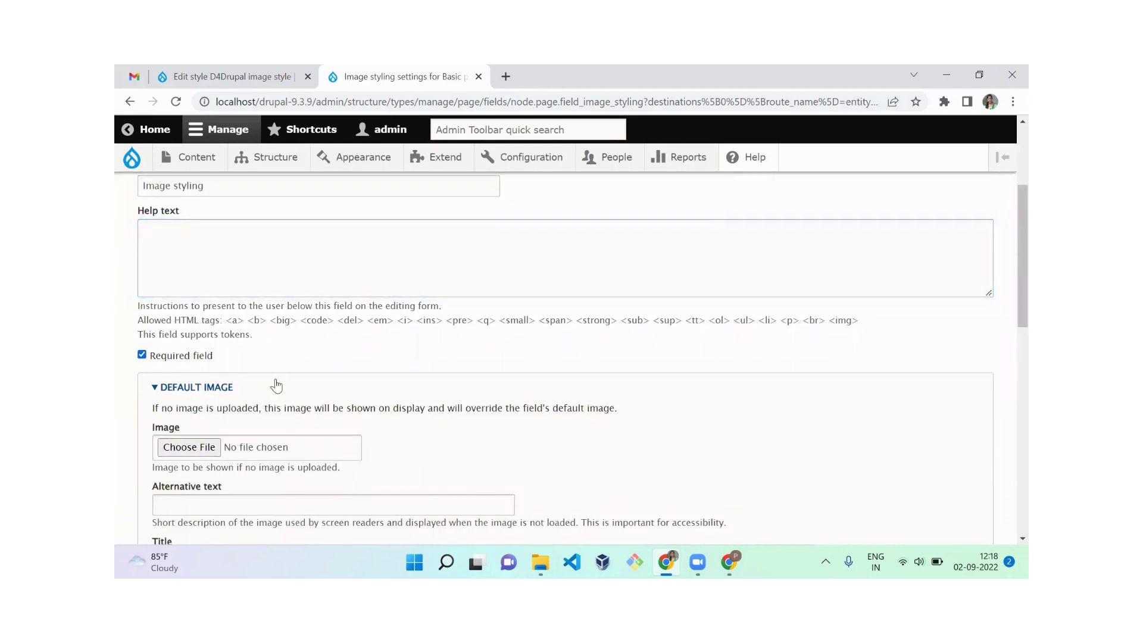
Step: Examine the field's default image, allowed file extensions and file directory settings
scroll(1010, 226, "down", 3)
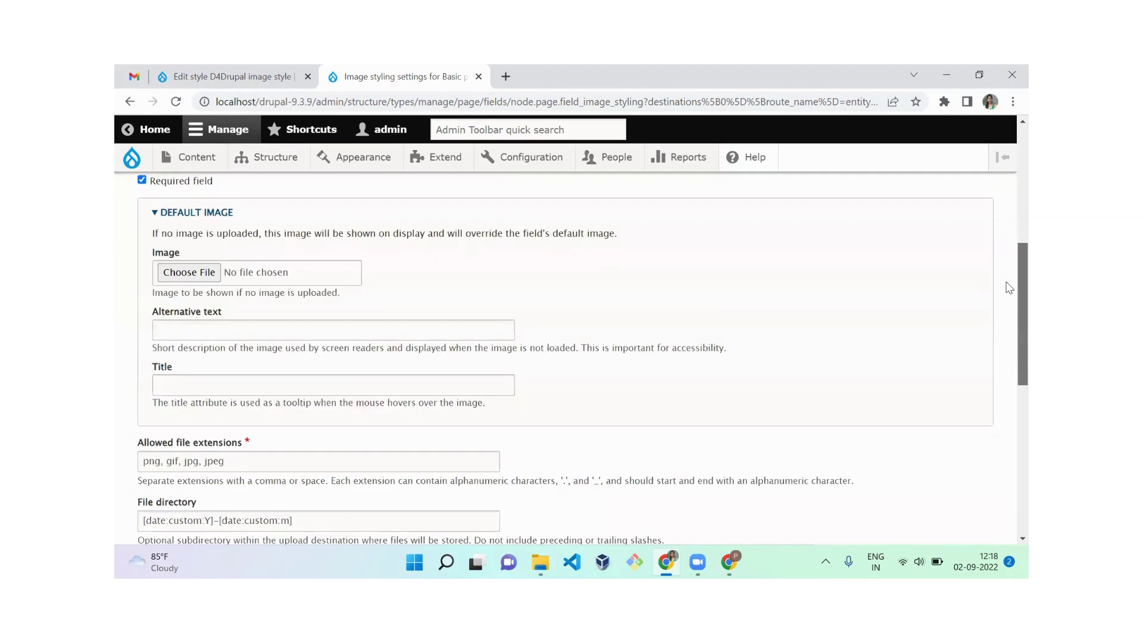
left_click(239, 318)
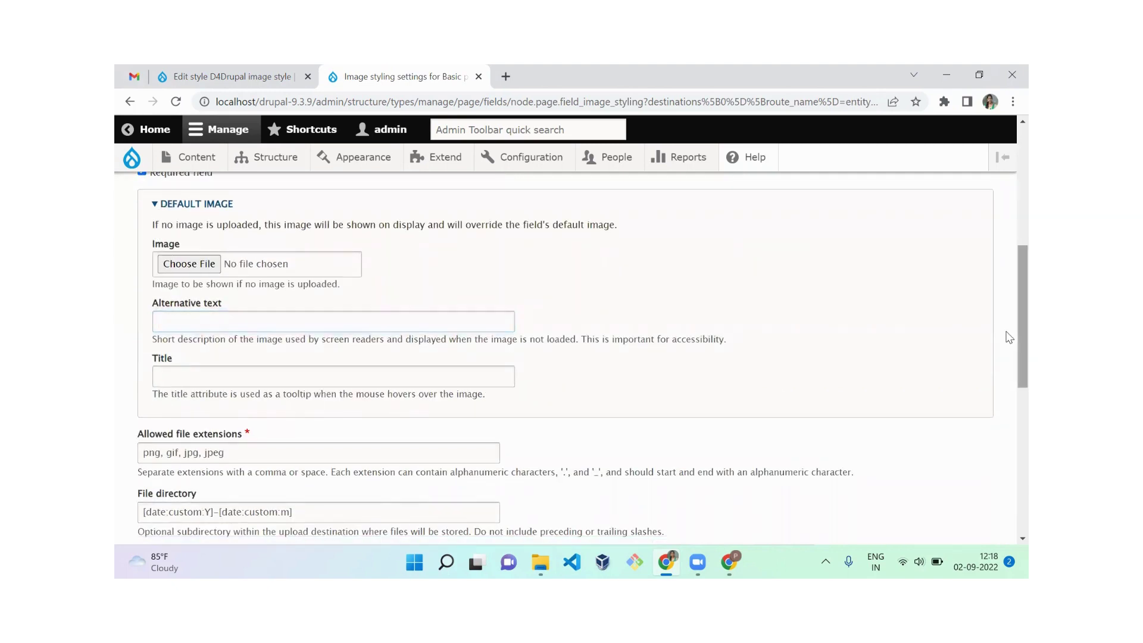
scroll(1008, 351, "down", 2)
scroll(1009, 374, "down", 1)
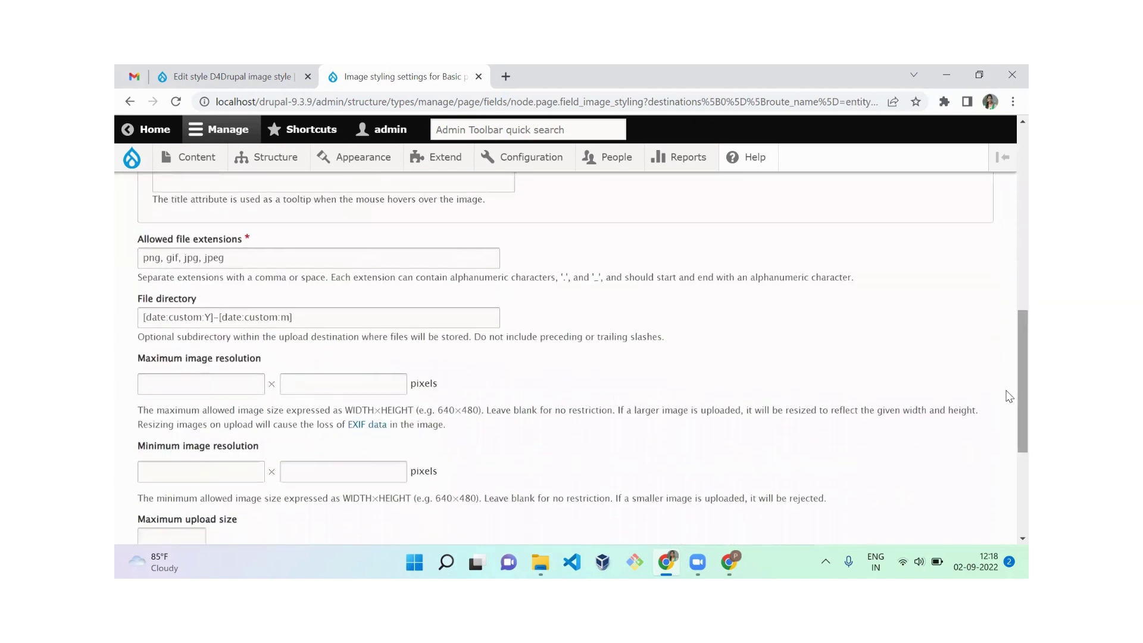
left_click(429, 261)
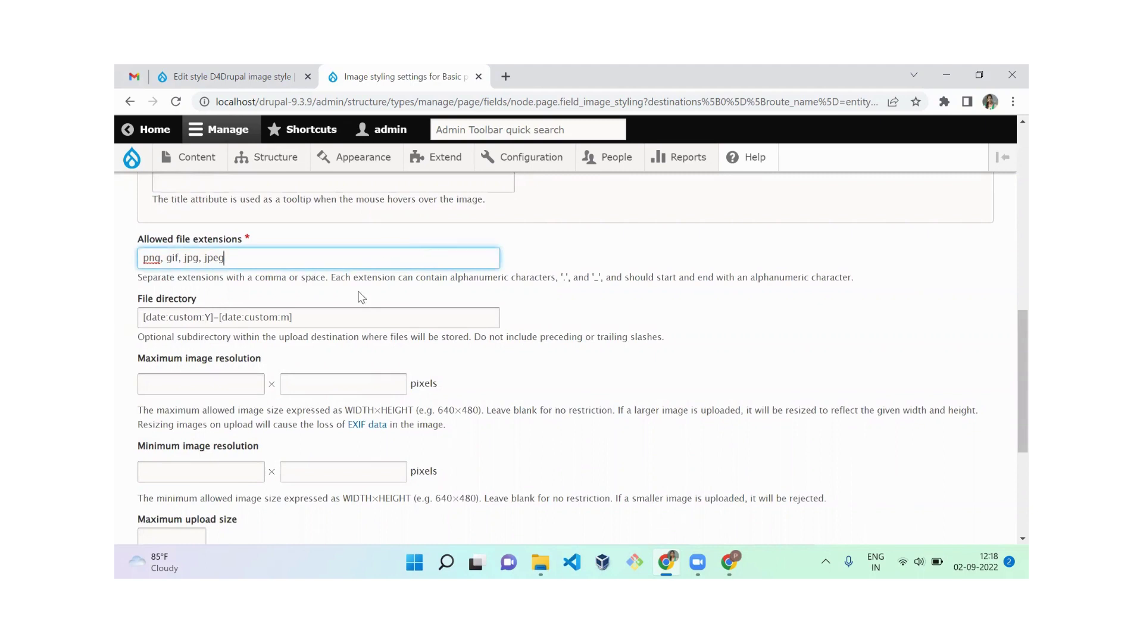
left_click(312, 325)
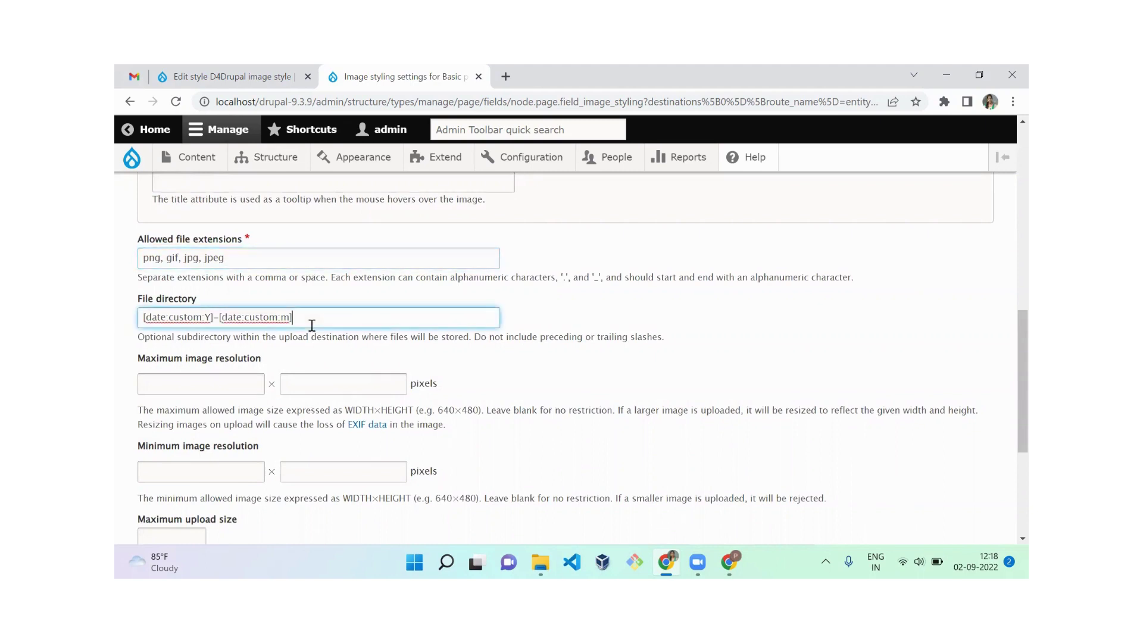
left_click_drag(311, 325, 141, 332)
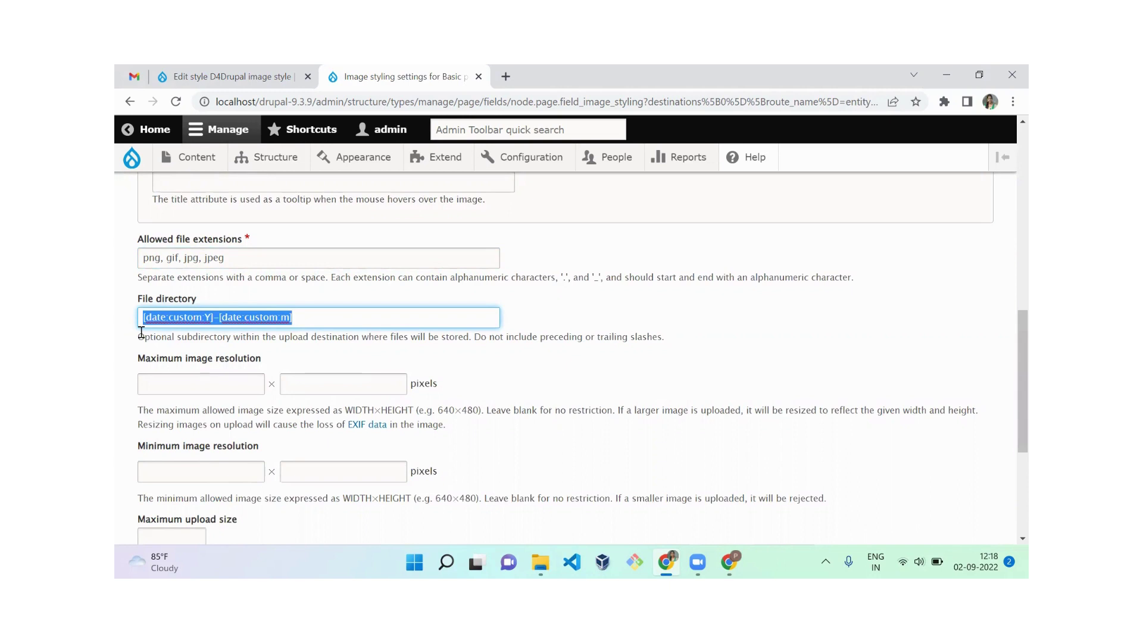
Step: Examine the field's image resolution limits and maximum upload size settings
left_click(256, 384)
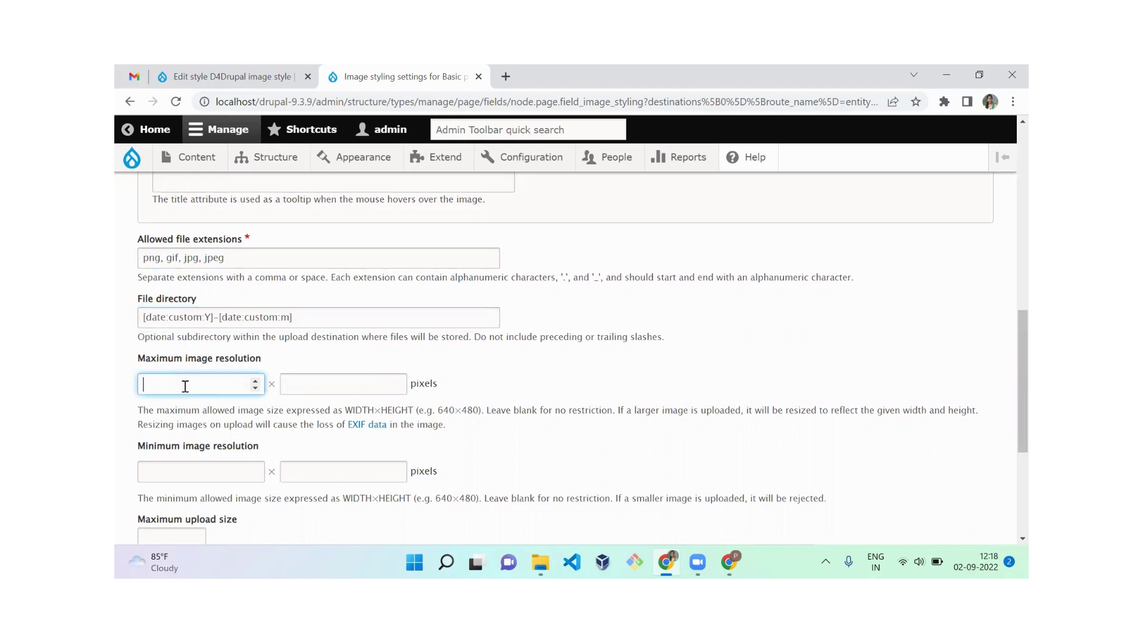
left_click(338, 383)
left_click(550, 406)
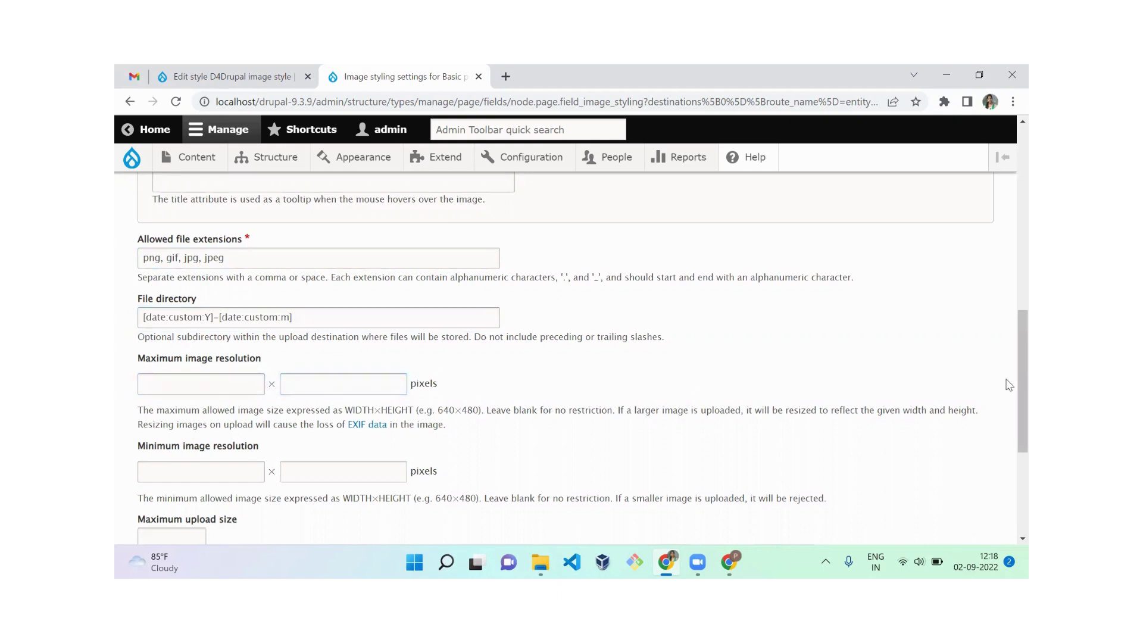
scroll(1008, 416, "down", 2)
scroll(1008, 444, "down", 1)
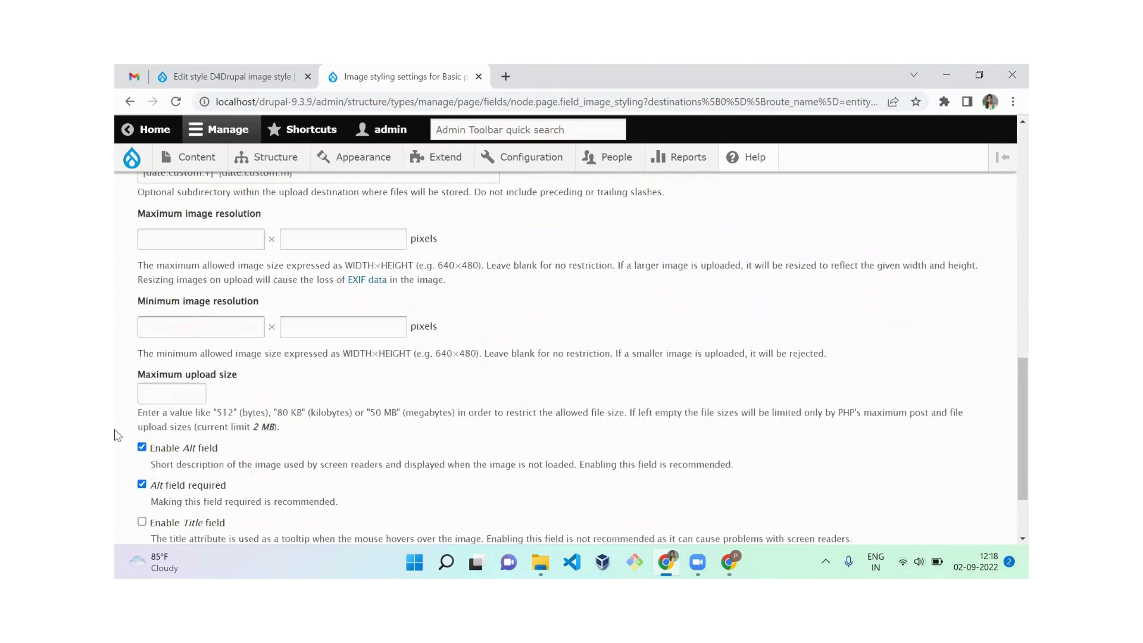
left_click(187, 394)
left_click_drag(207, 427, 298, 428)
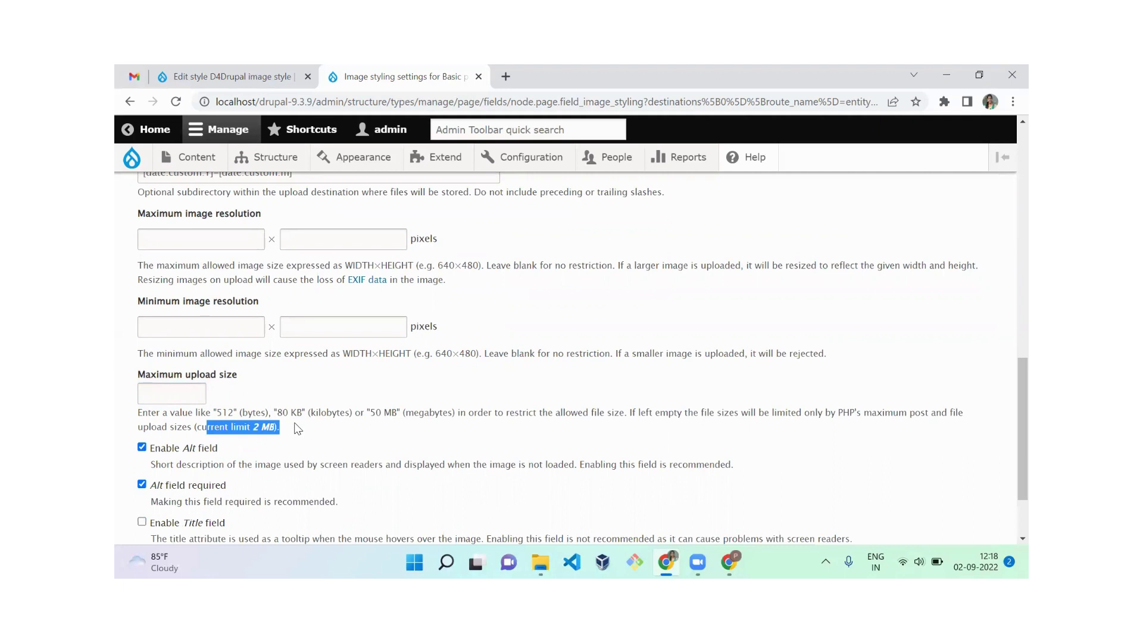
left_click(352, 450)
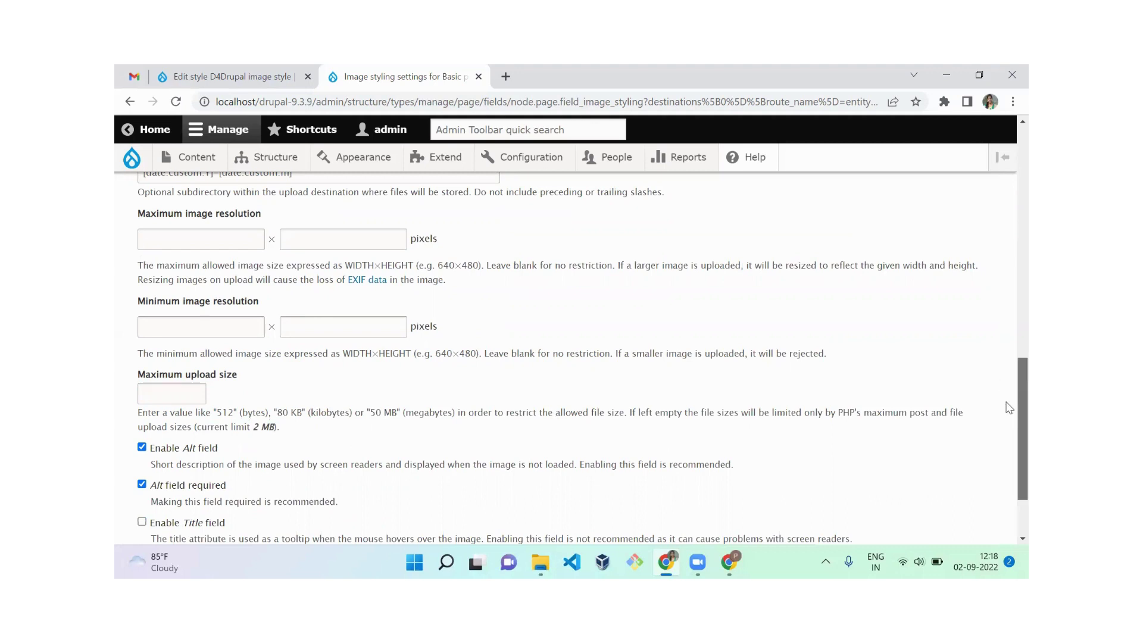
Step: Enable the Title field for the Image styling field without requiring it, and save the settings
scroll(1009, 416, "down", 2)
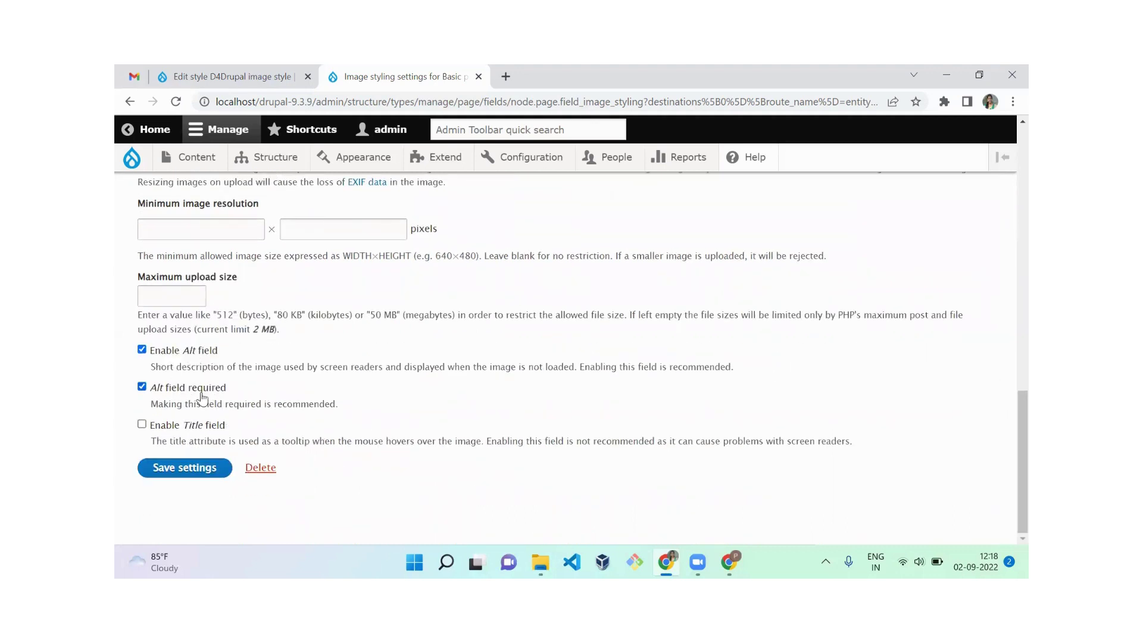
left_click(202, 427)
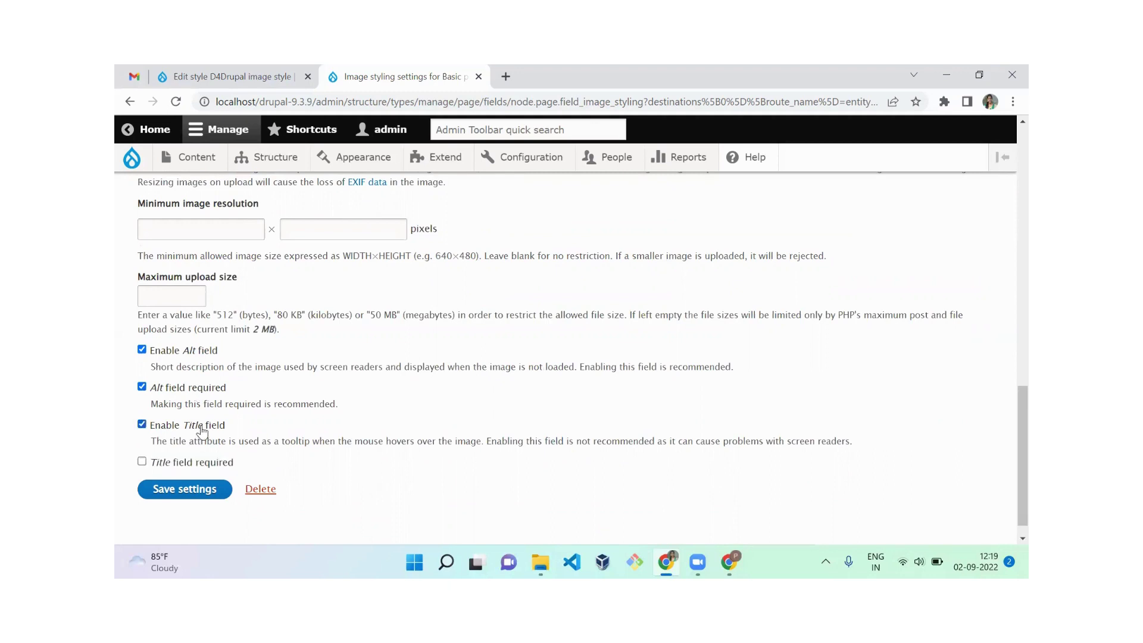
left_click(202, 428)
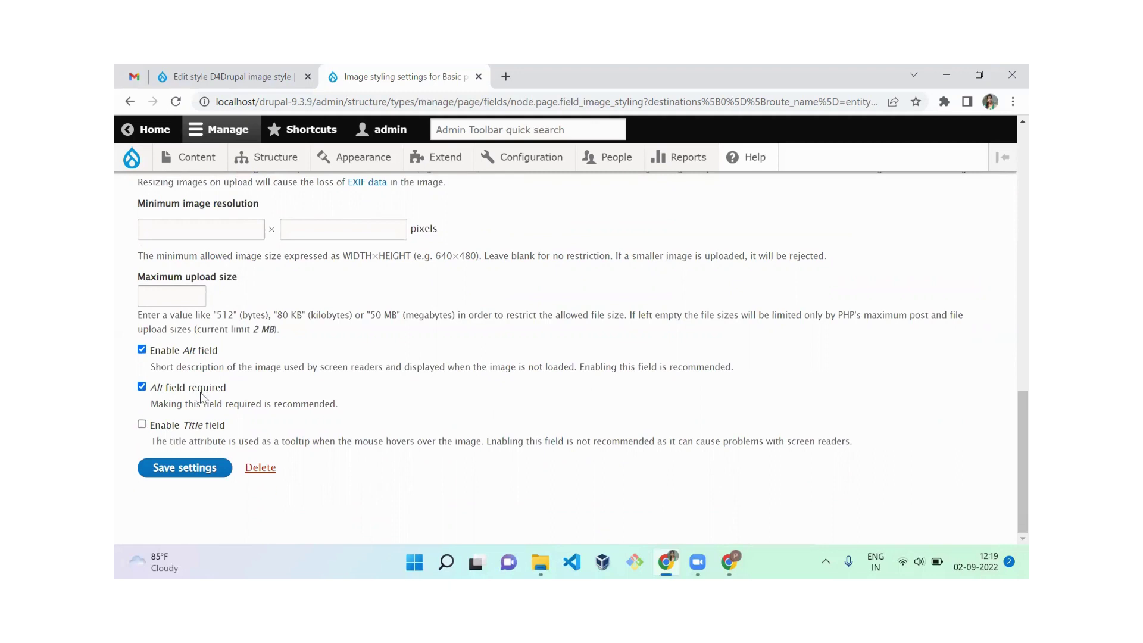
left_click(191, 427)
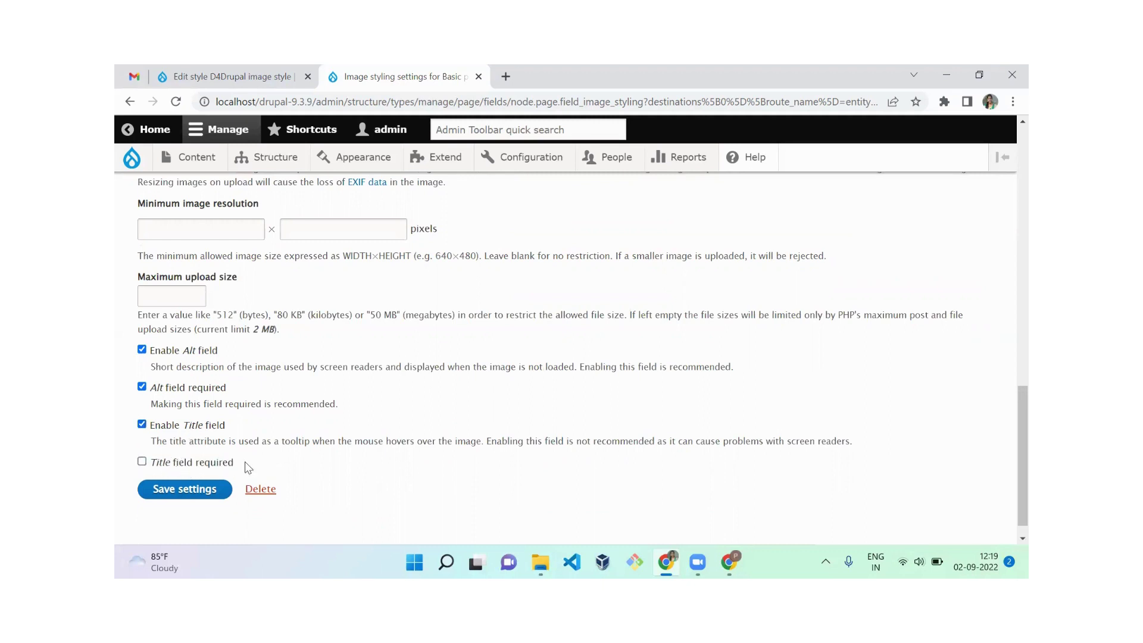
left_click(207, 500)
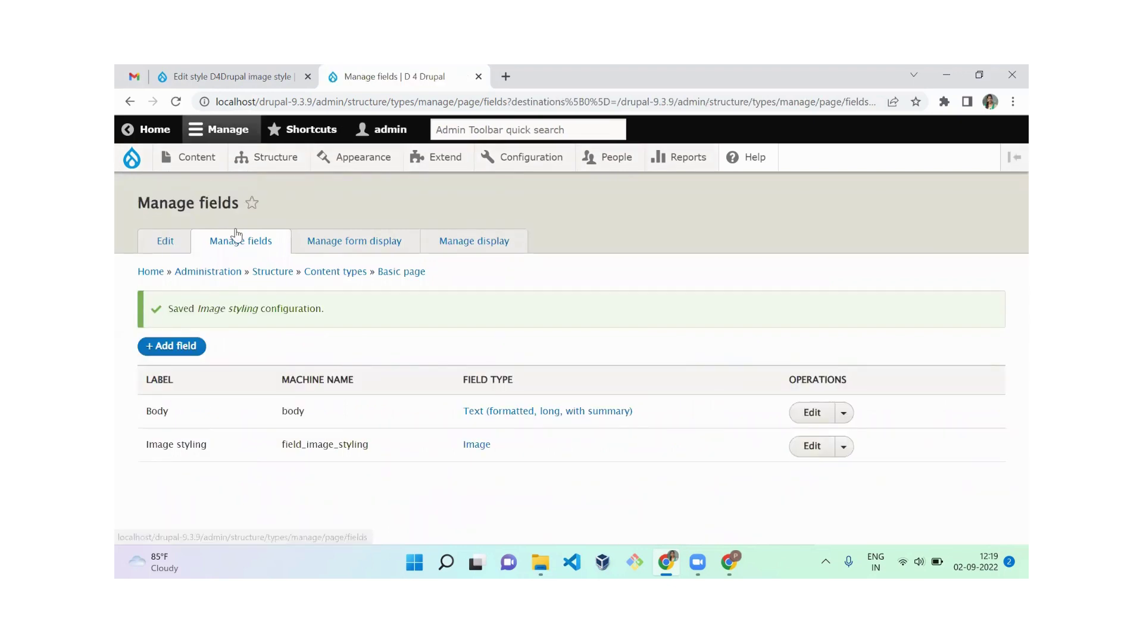
Step: Open the creation form for a new Basic page in a new browser tab and switch to it
mouse_move(196, 158)
mouse_move(203, 186)
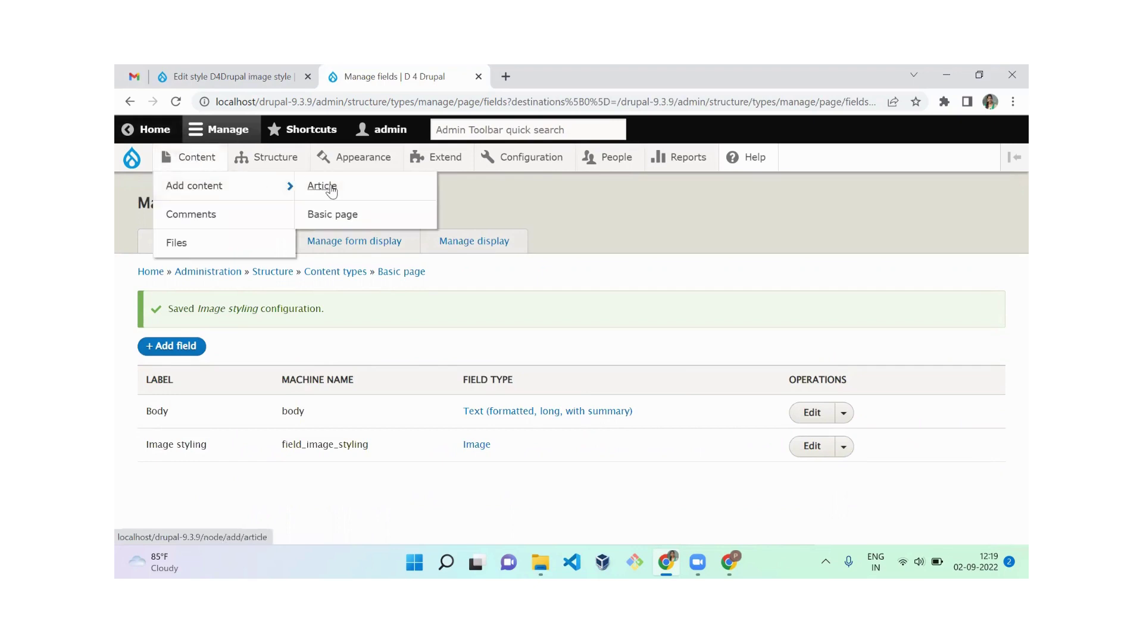
right_click(338, 222)
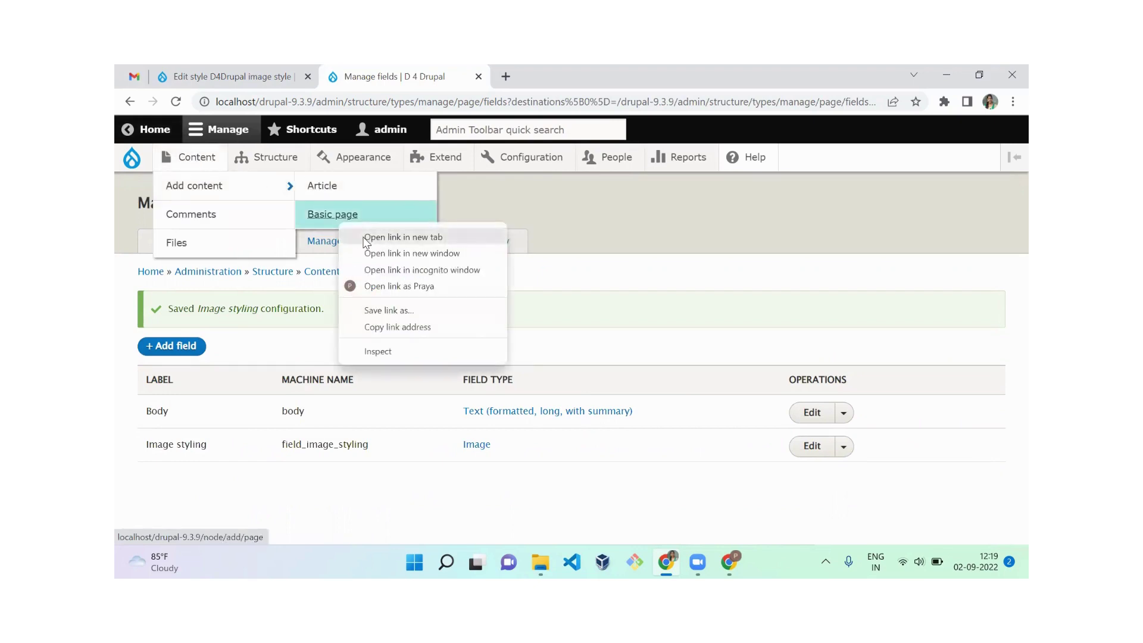
left_click(364, 233)
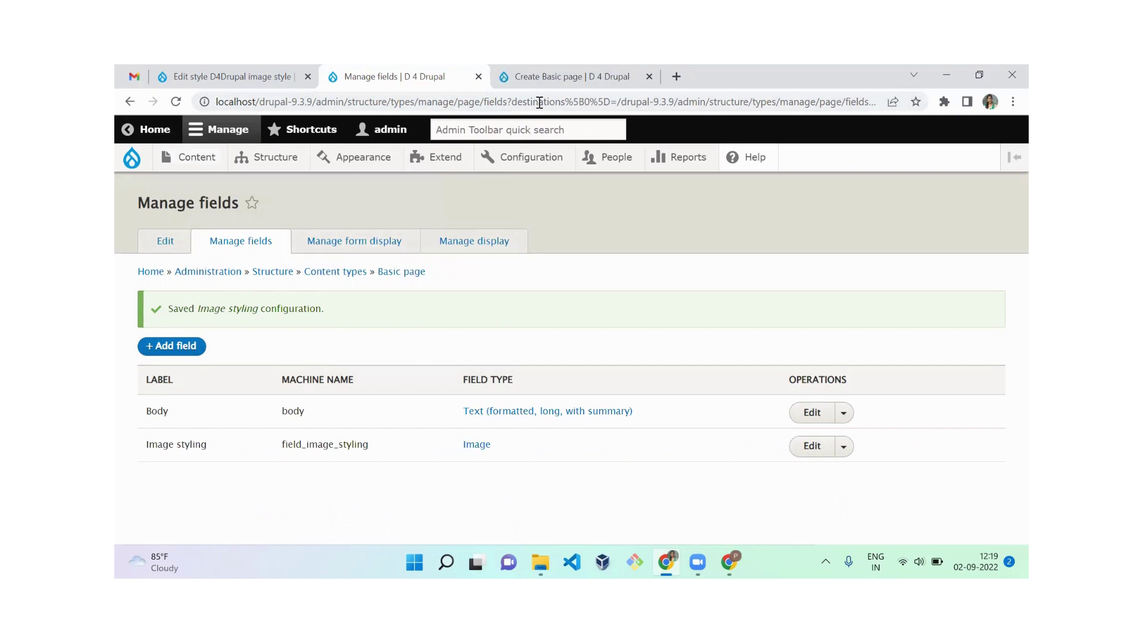
left_click(568, 76)
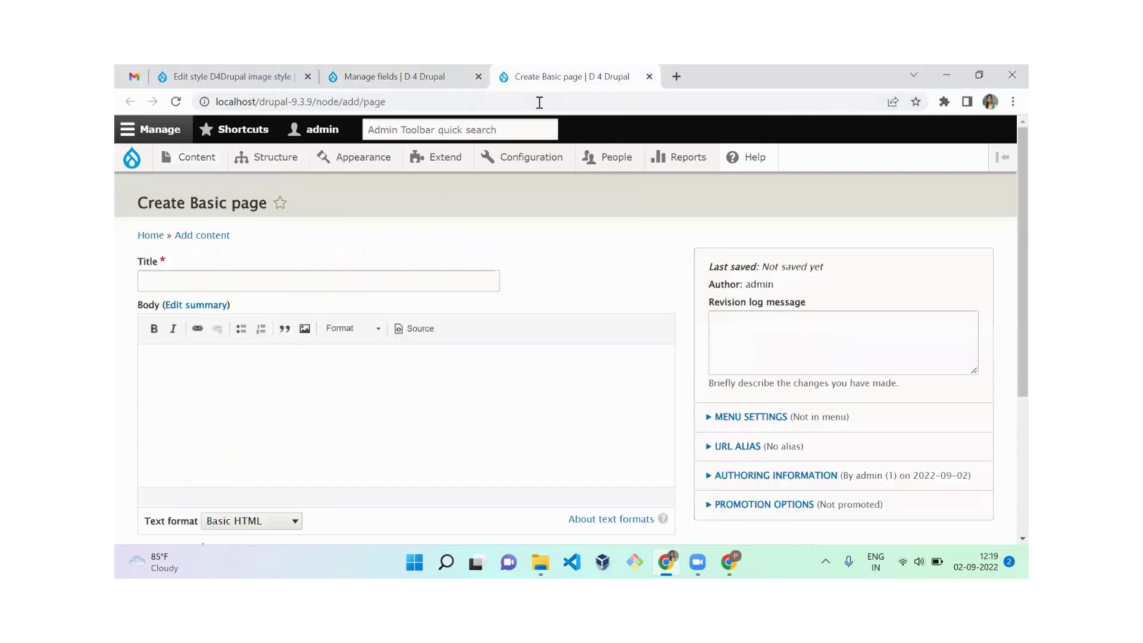
Step: In the Basic page's Manage display settings, set the Image styling field's image style to D4Drupal image style and save
left_click(406, 89)
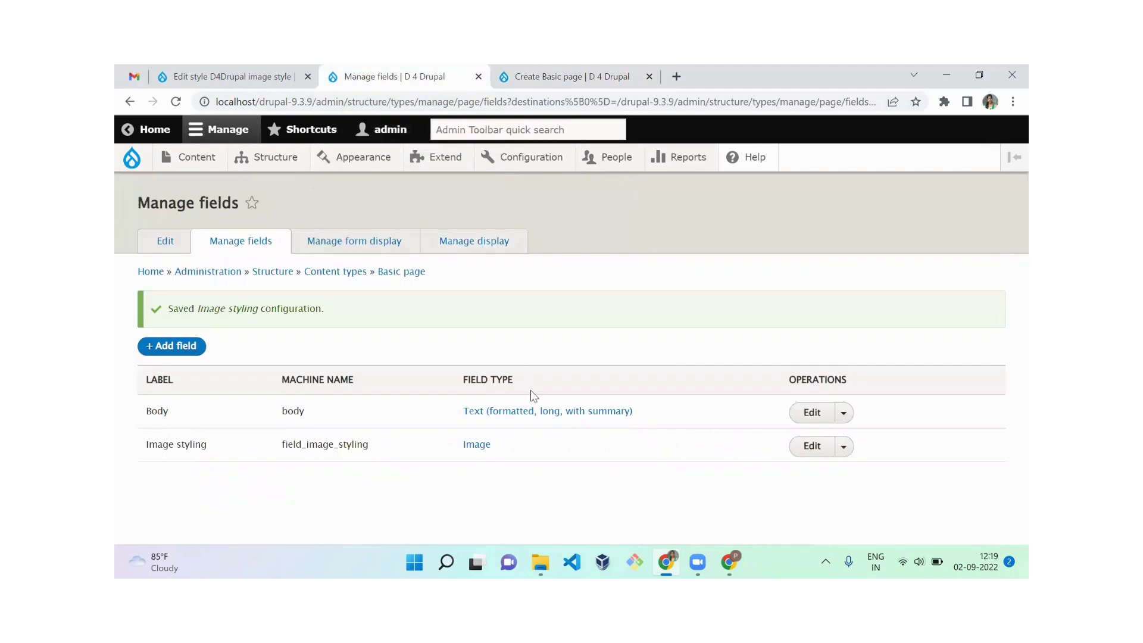
left_click(452, 250)
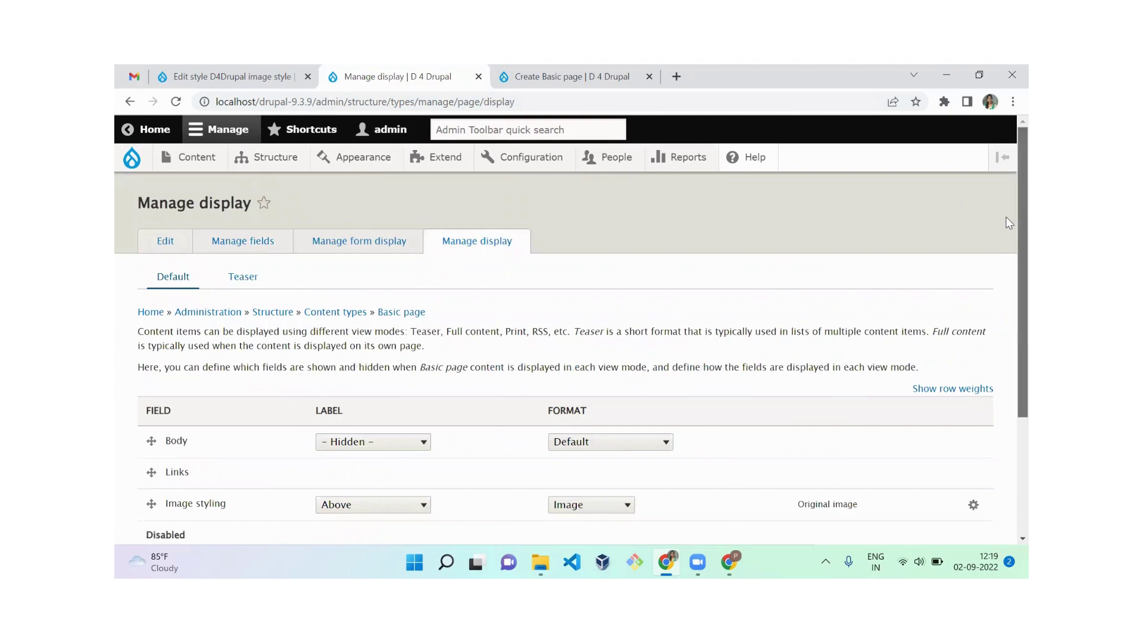
scroll(1009, 314, "down", 2)
scroll(1009, 315, "down", 1)
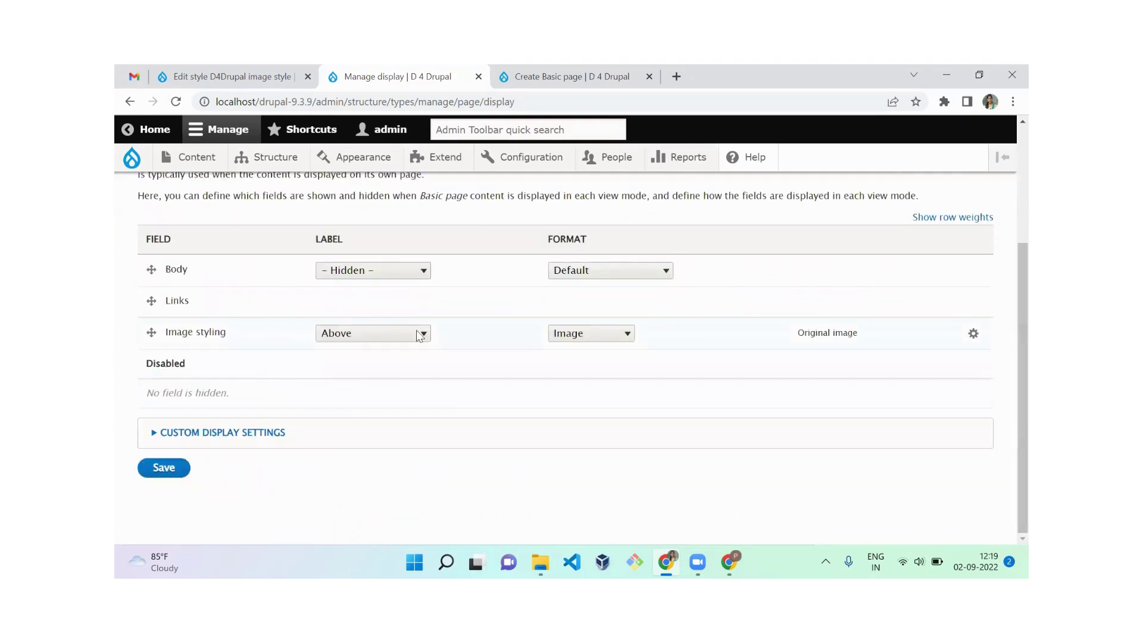
left_click(973, 334)
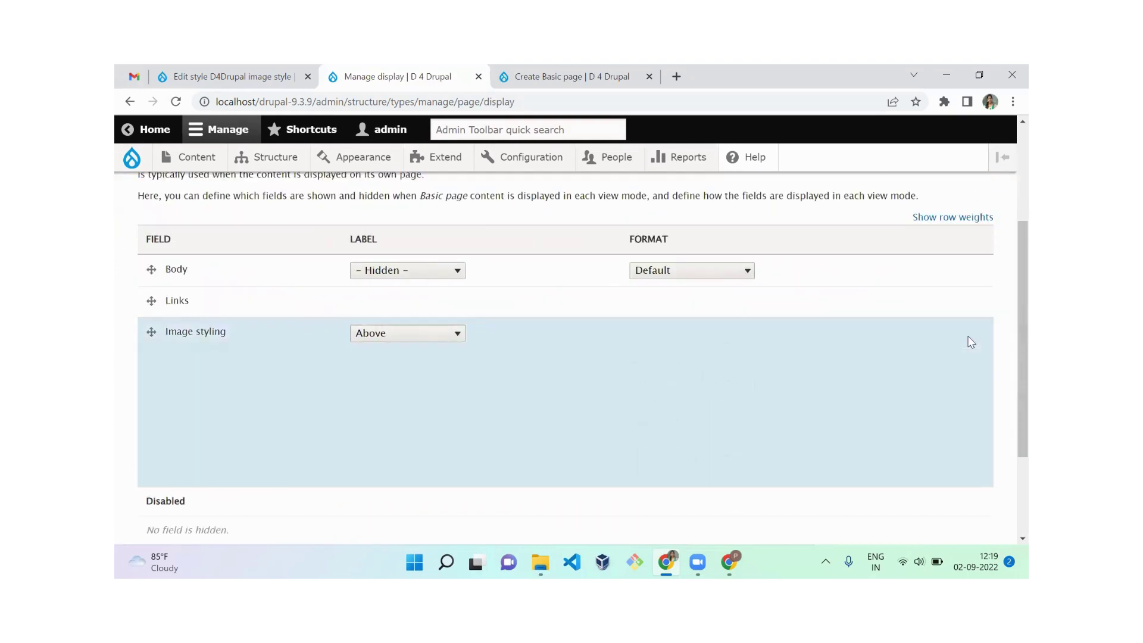
left_click(720, 379)
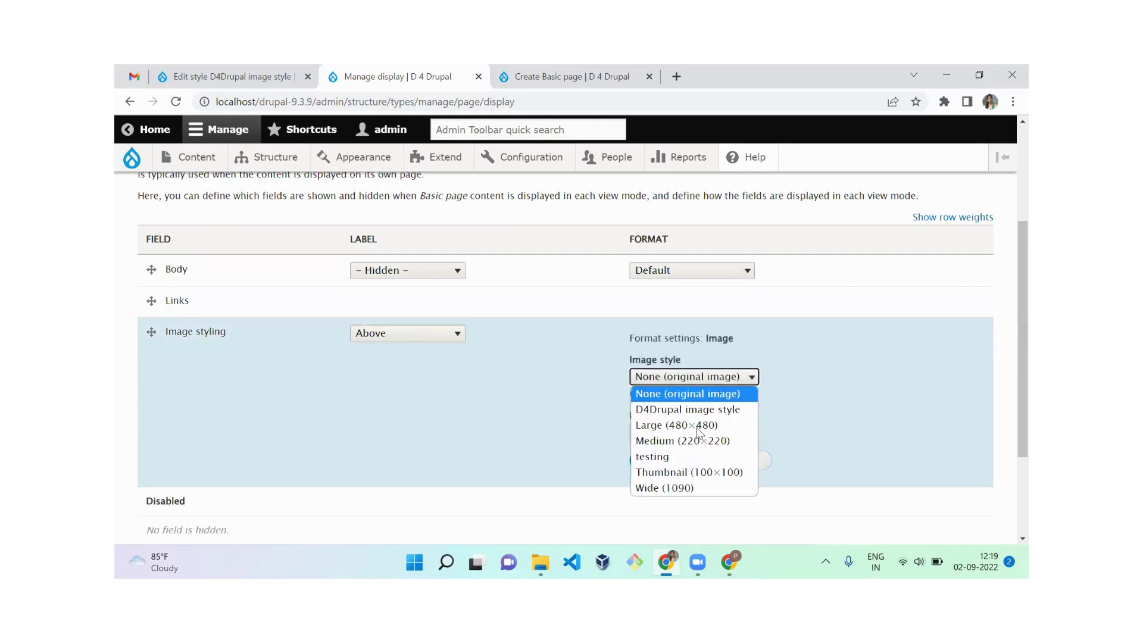
left_click(694, 409)
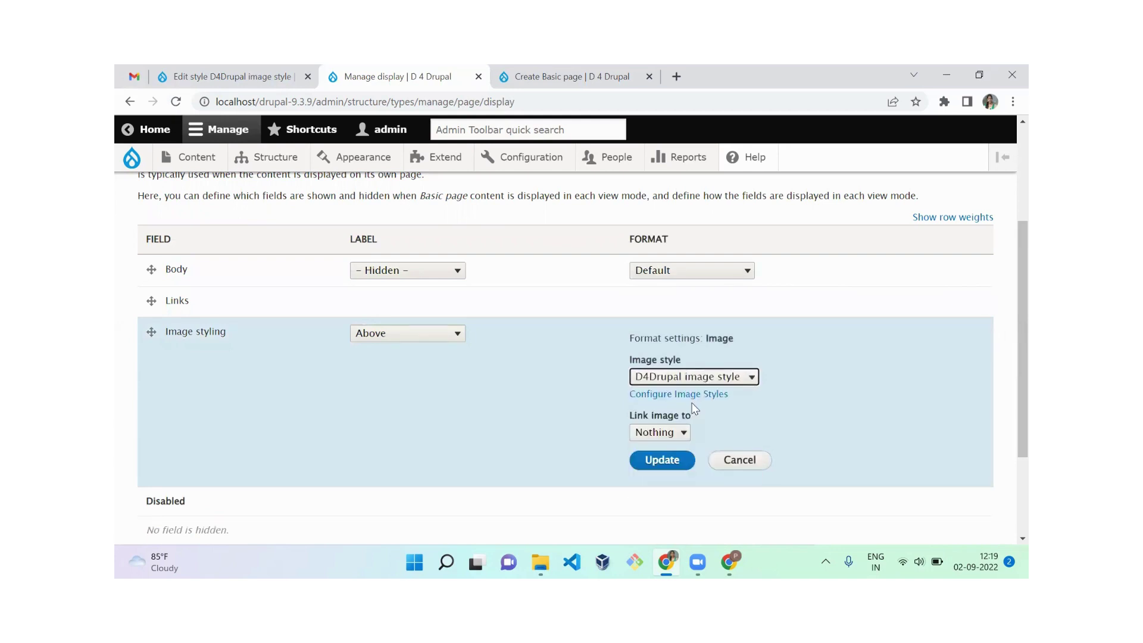
left_click(662, 460)
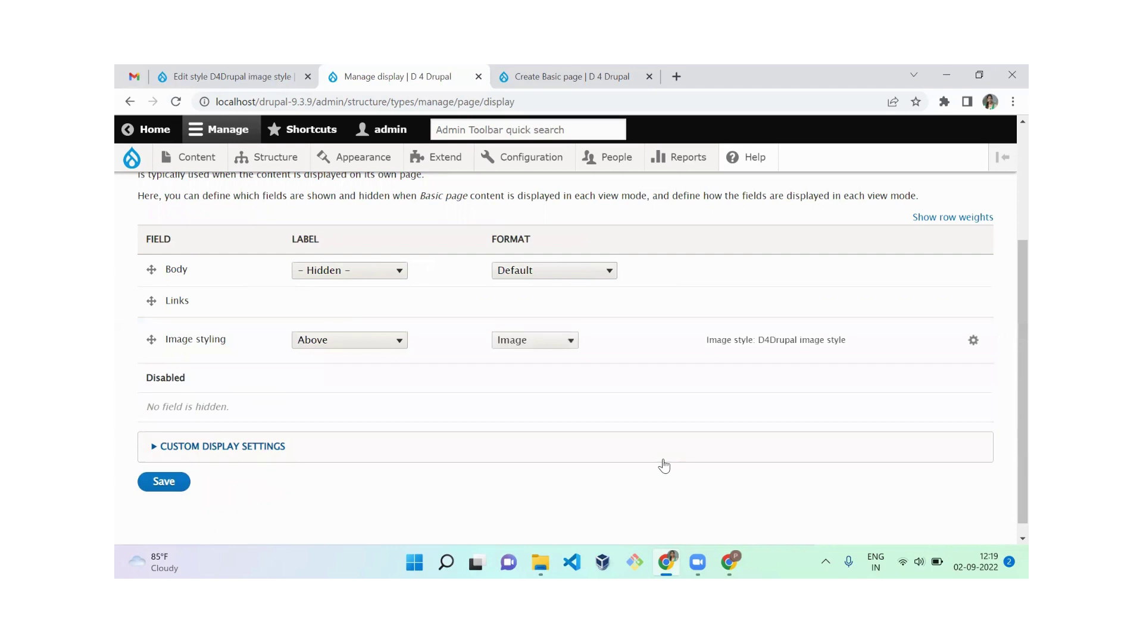
left_click(172, 484)
Step: In the new Basic page form, enter "Image to showcase image styling" as the title and copy it into the body
left_click(566, 76)
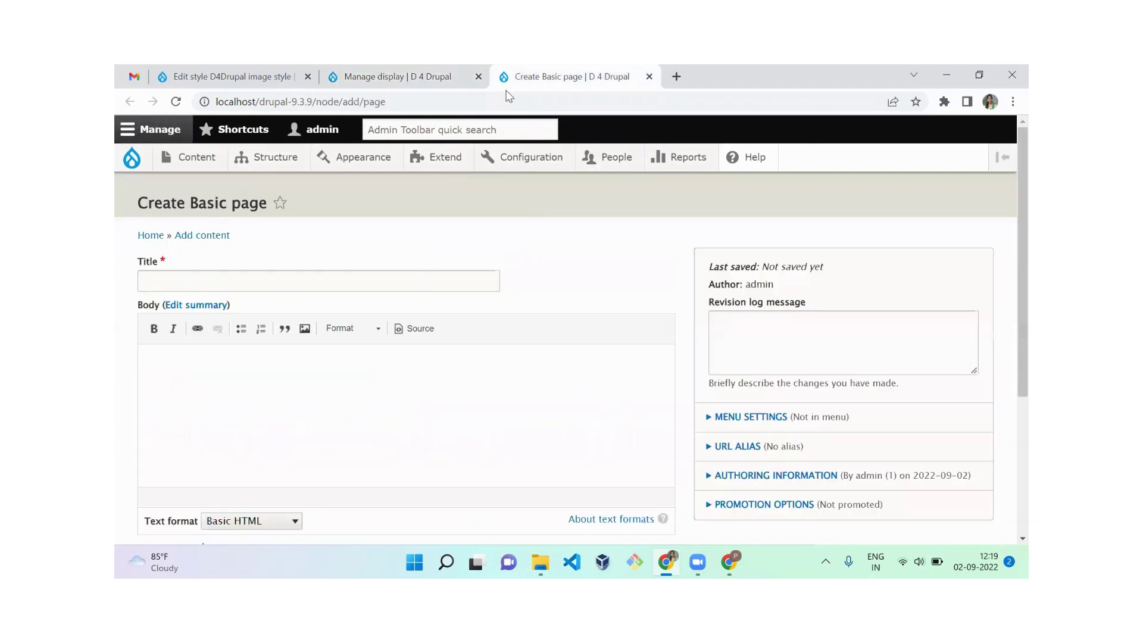
left_click(381, 282)
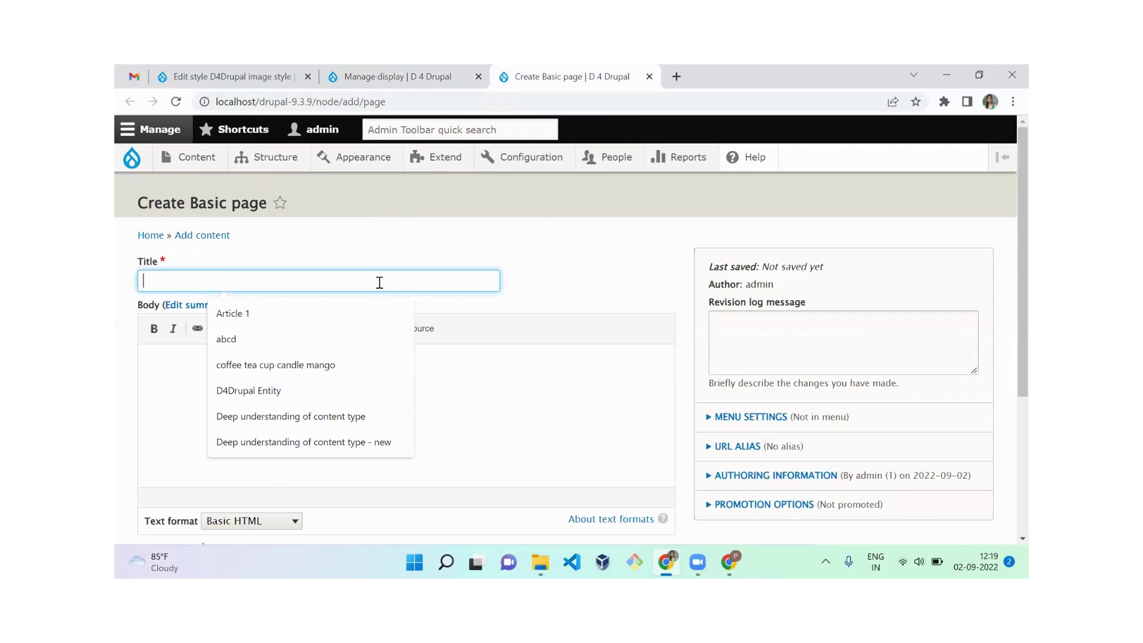
type("I")
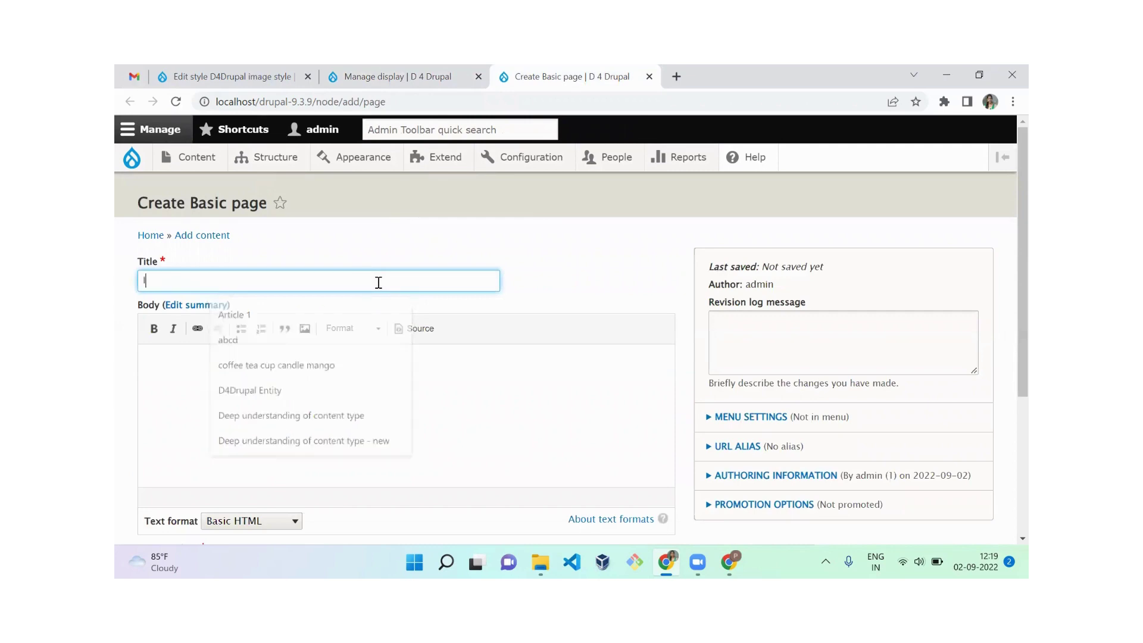
type("mage to sh")
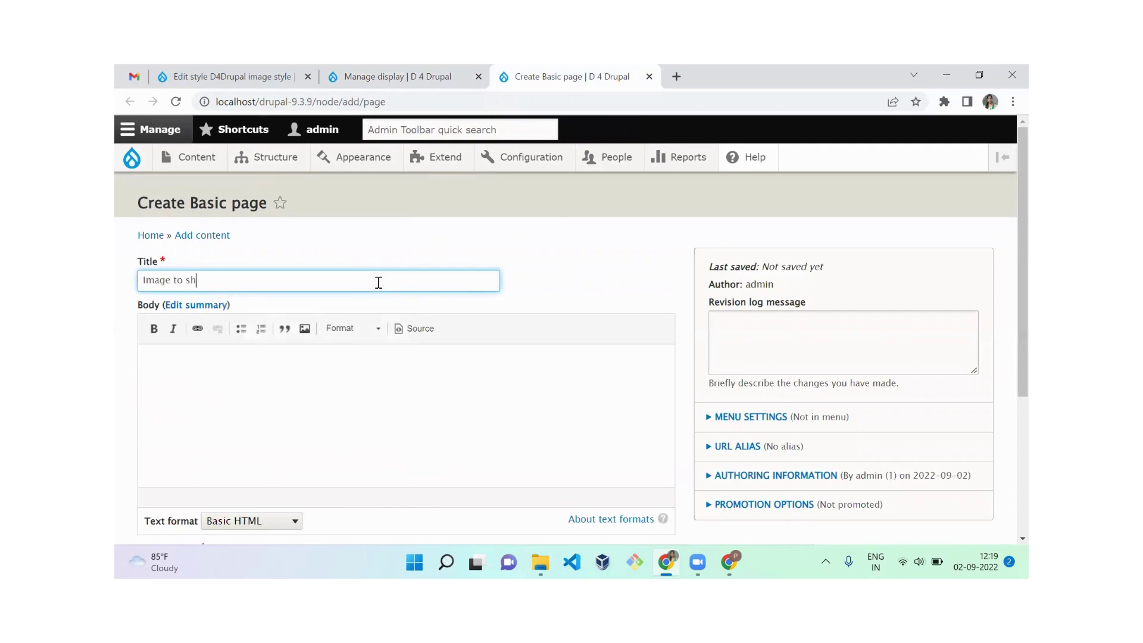
type("owcase image styling")
key("ctrl+a")
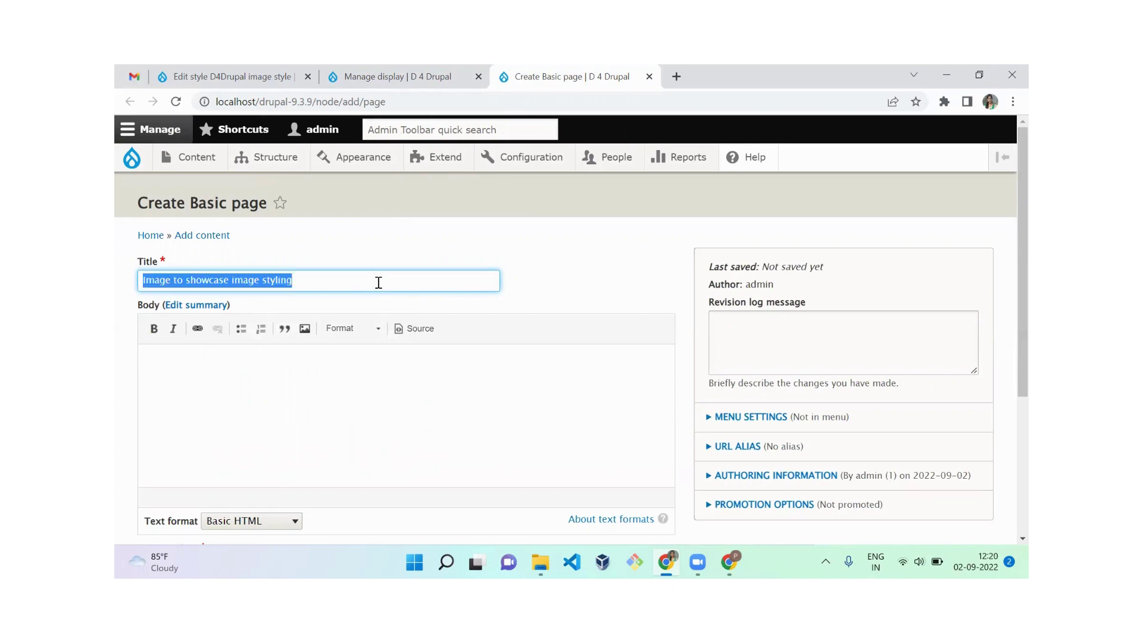
key("ctrl+c")
key("Tab")
left_click(311, 387)
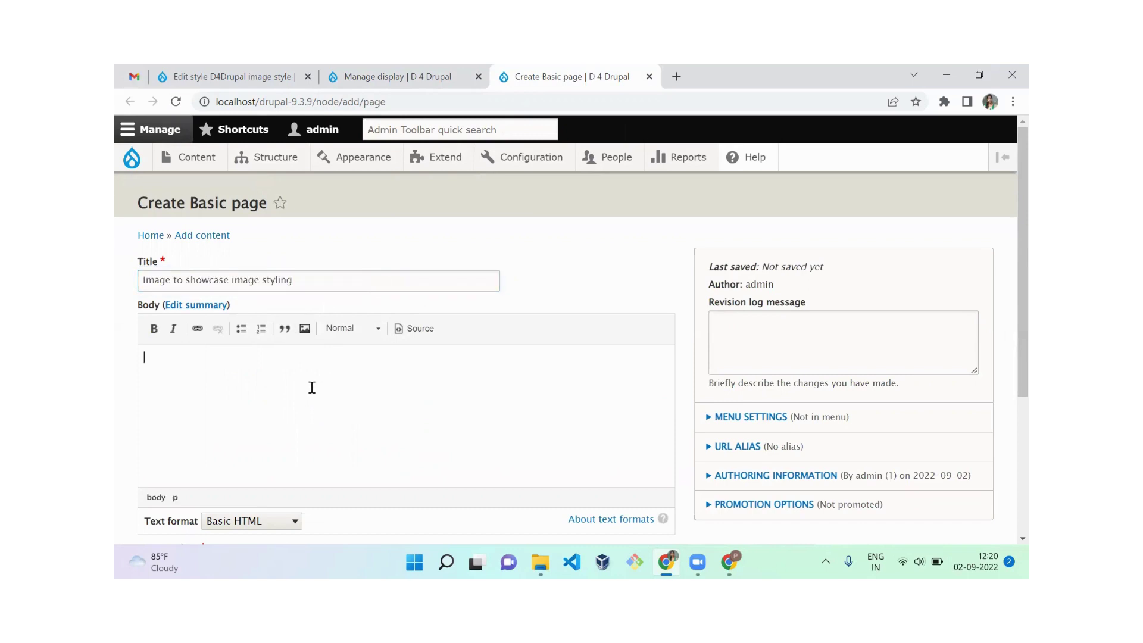
key("ctrl+v")
Step: Upload the sample JPG file from the Downloads folder to the Image styling field
left_click_drag(1010, 306, 1010, 472)
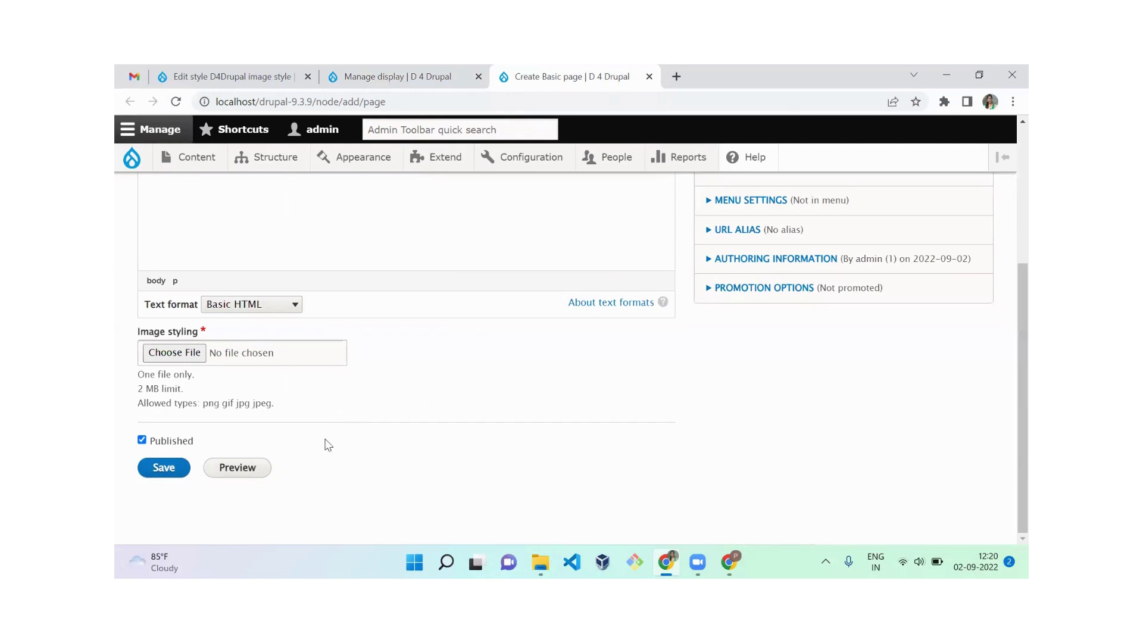
left_click(226, 360)
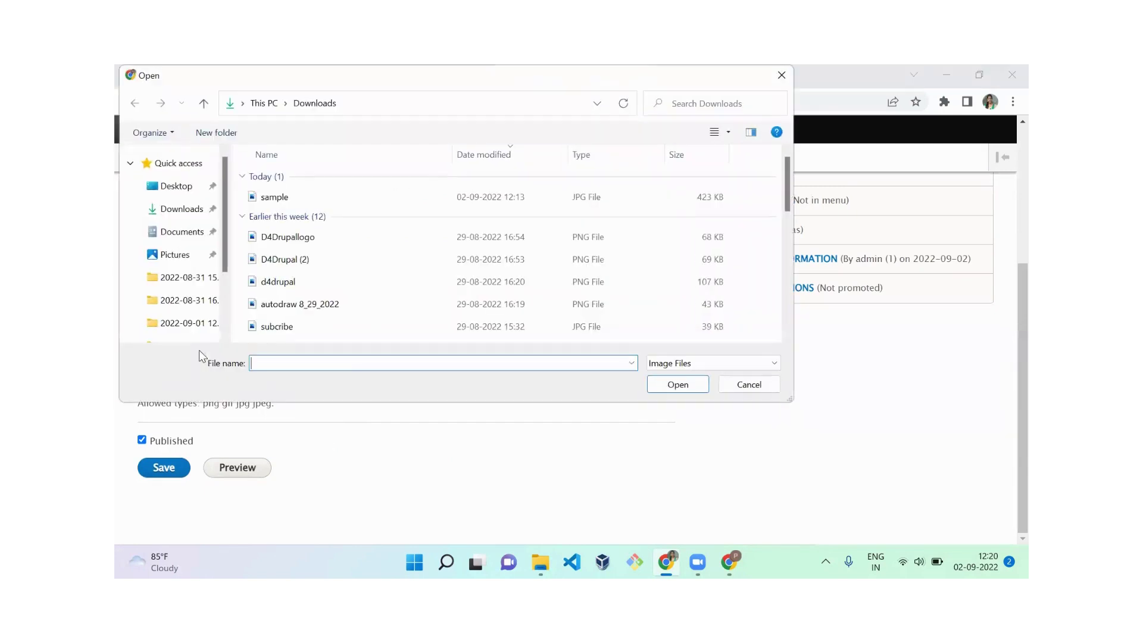
left_click(341, 199)
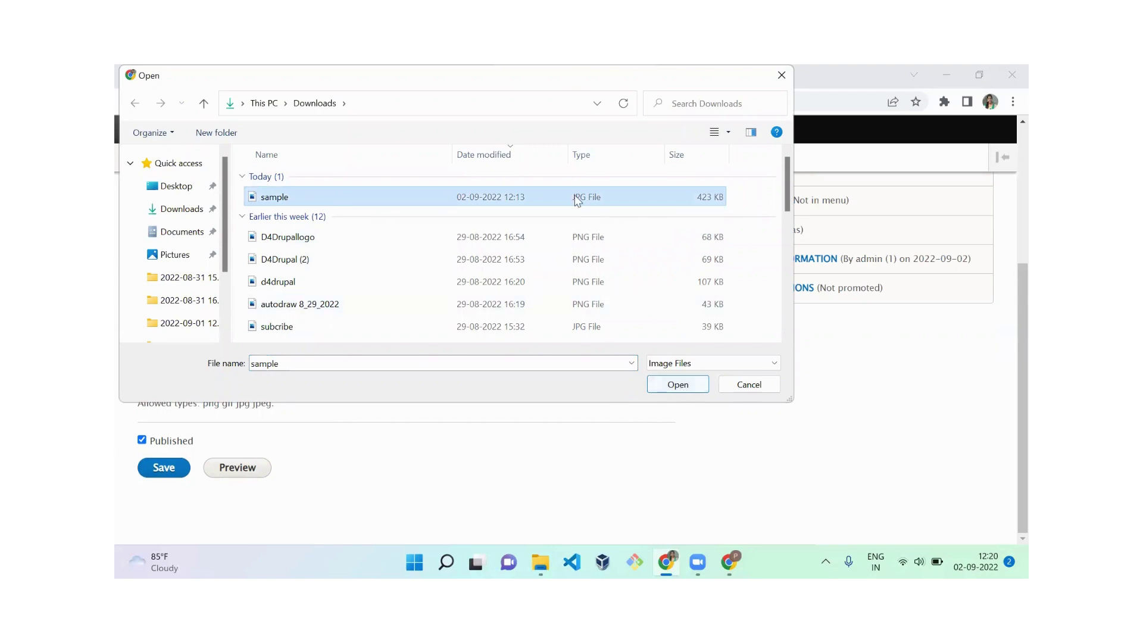
left_click(675, 385)
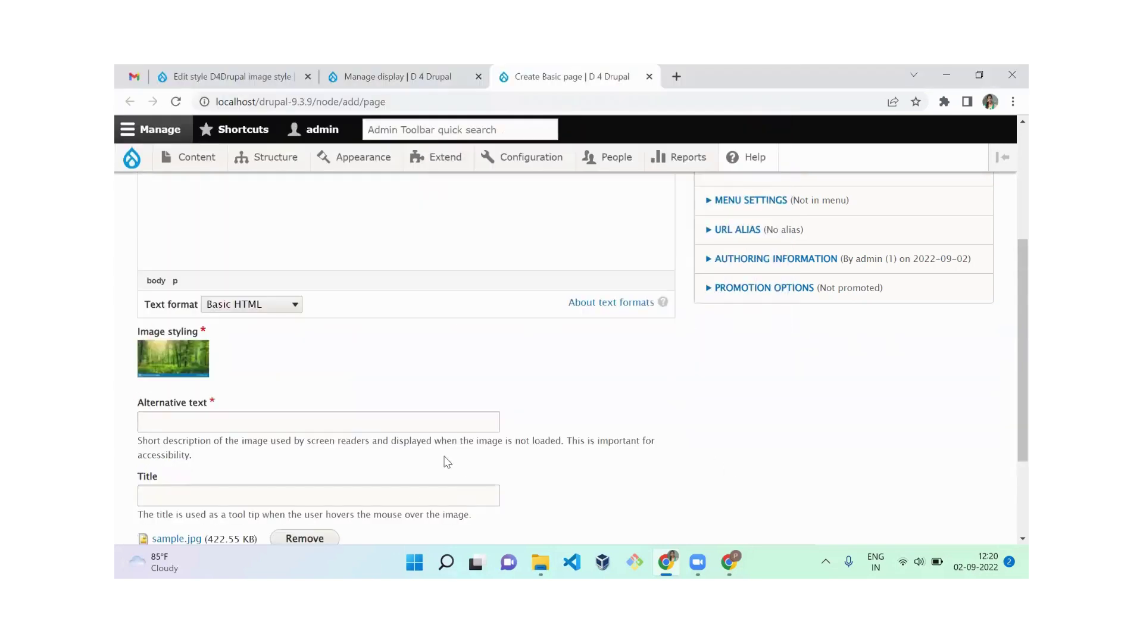
Step: Set the image's alternative text to "alt" and save the new Basic page
left_click_drag(1009, 366, 1010, 440)
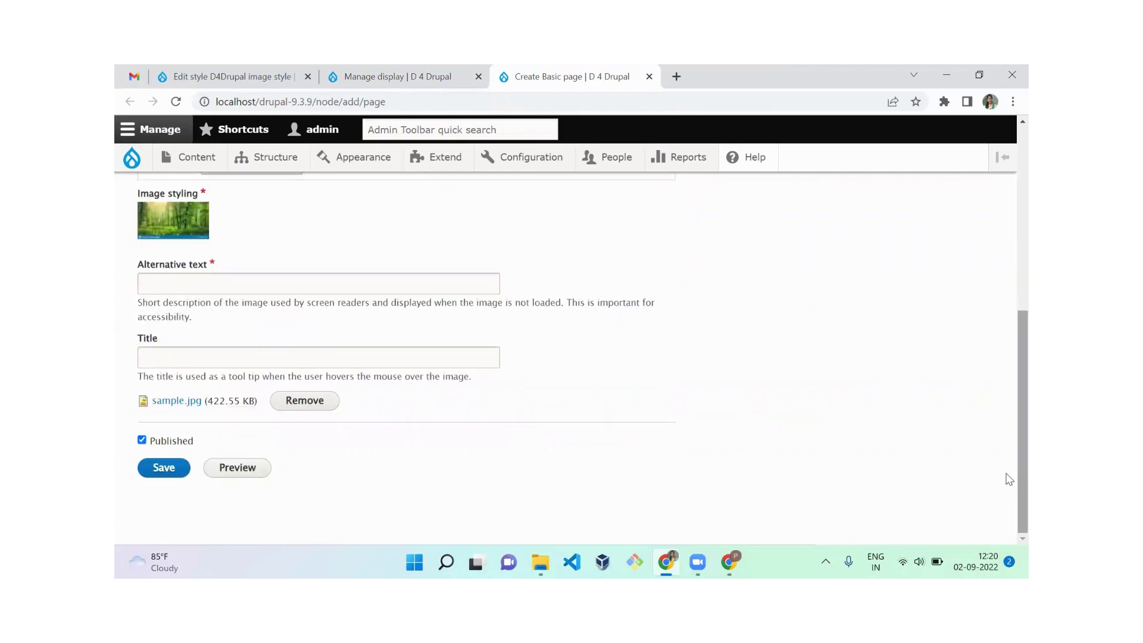
left_click(387, 289)
type("al")
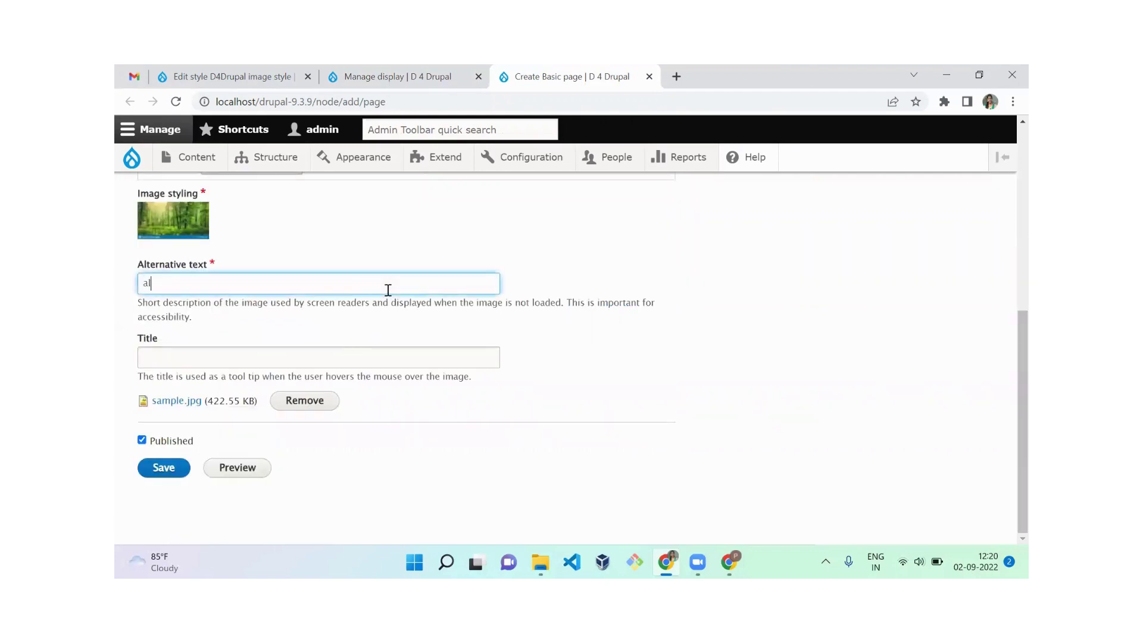
type("t")
left_click_drag(144, 340, 168, 341)
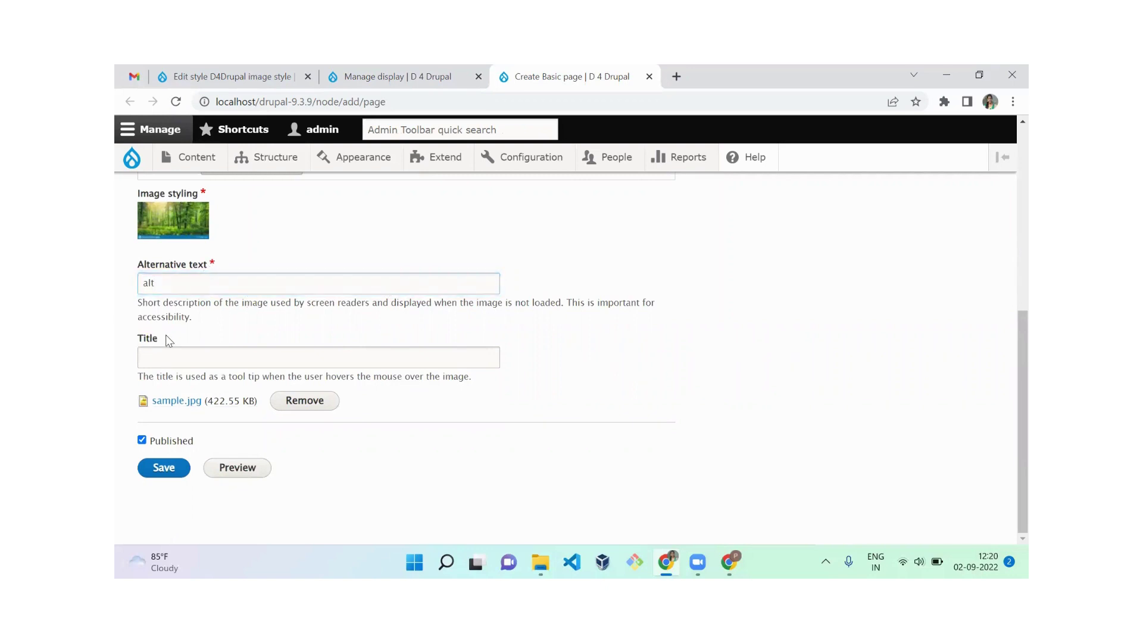
left_click(149, 474)
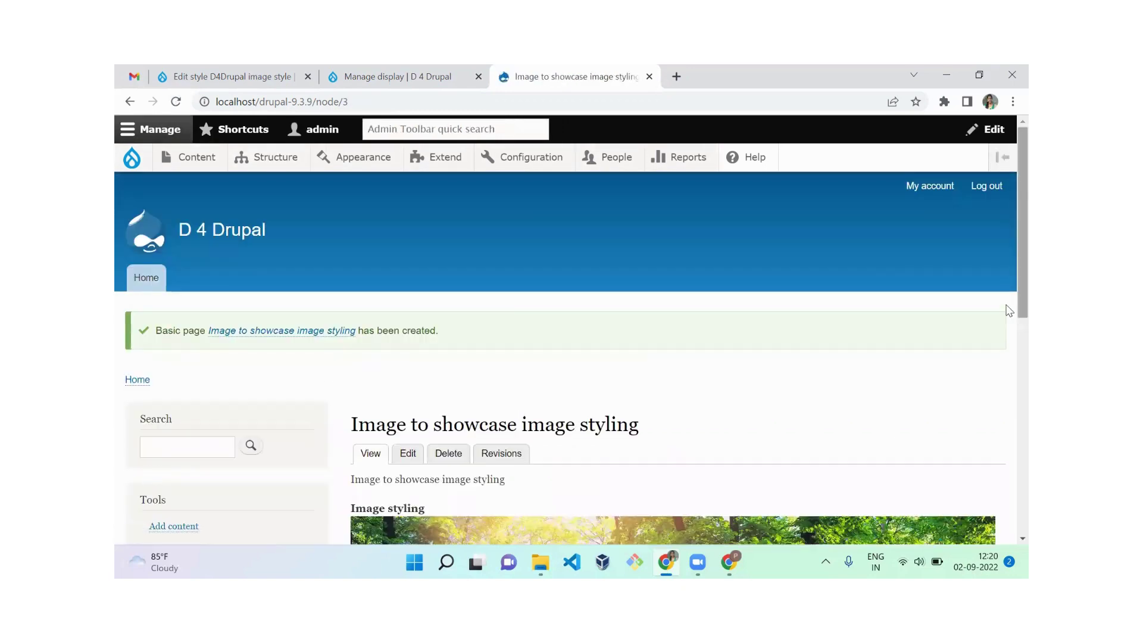
Step: View the published page's image, open it in a separate browser tab to check its file extension, and close that tab
scroll(1009, 345, "down", 1)
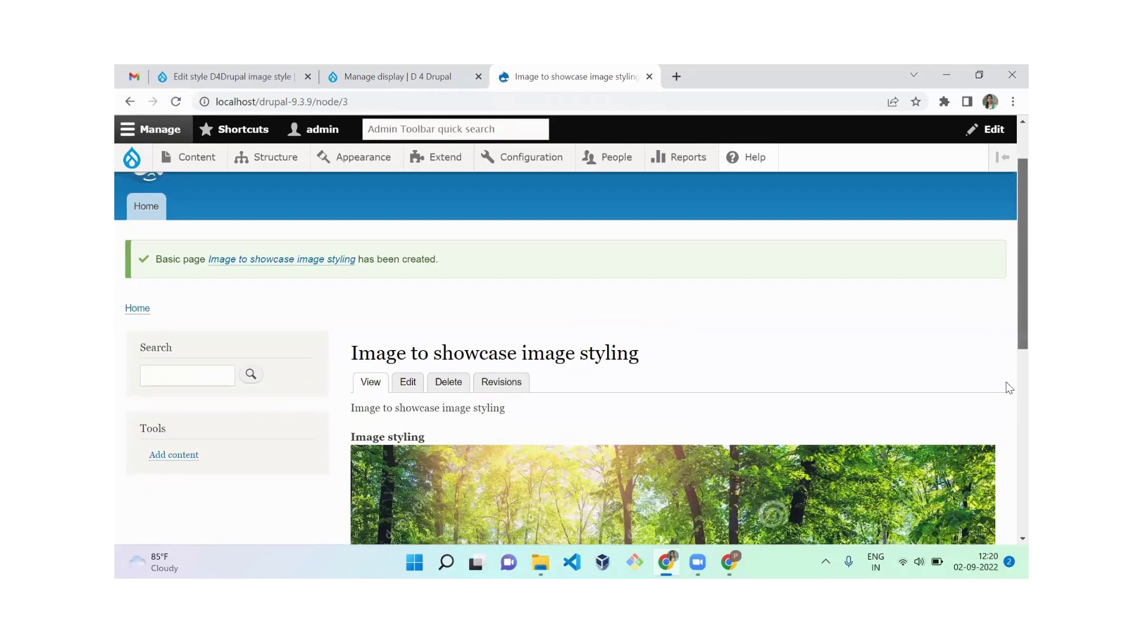
scroll(1009, 453, "down", 4)
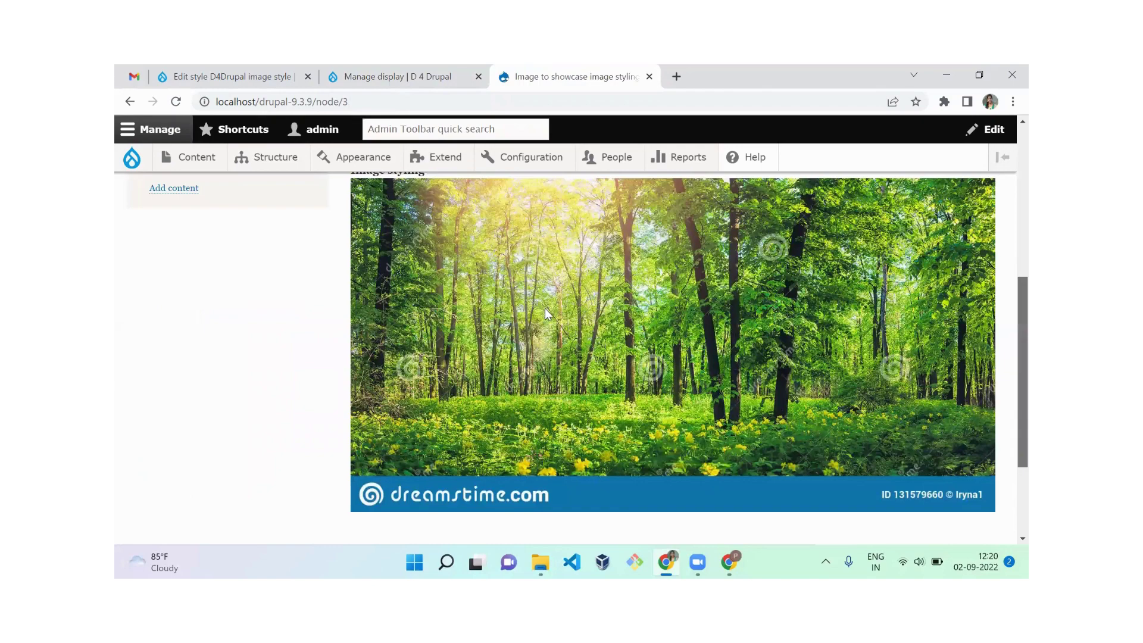
scroll(545, 308, "down", 1)
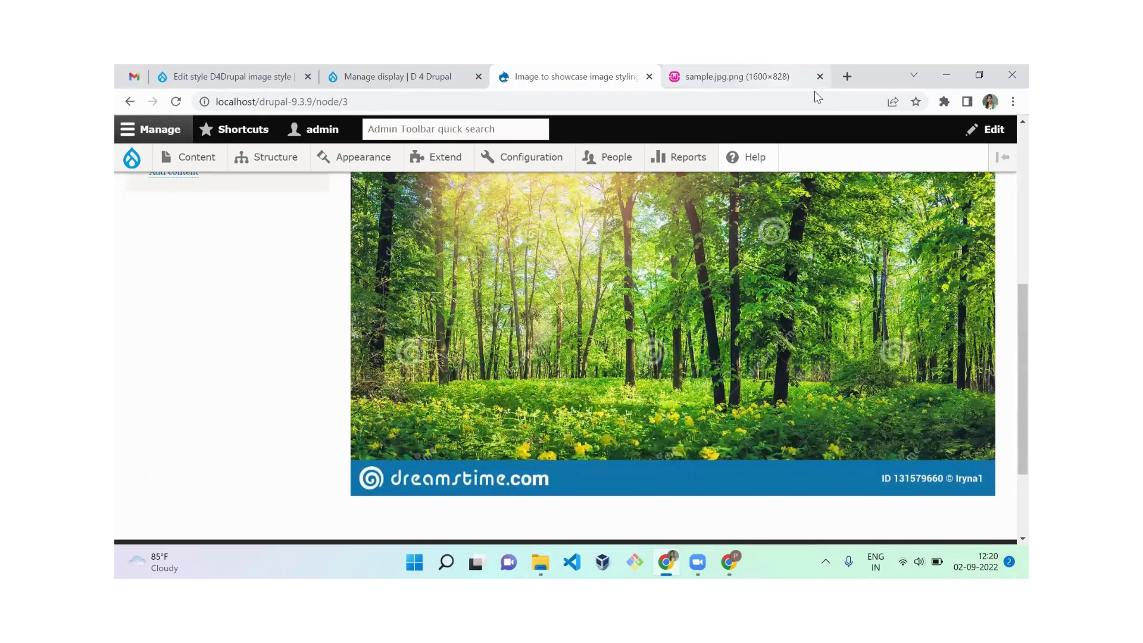
left_click(813, 86)
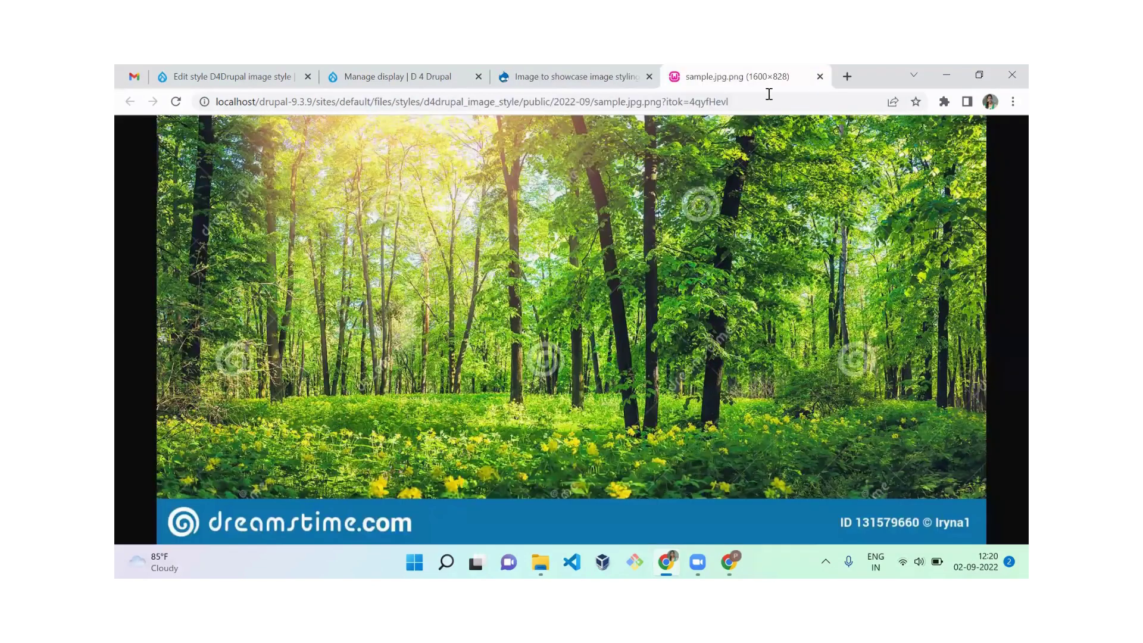
double_click(665, 102)
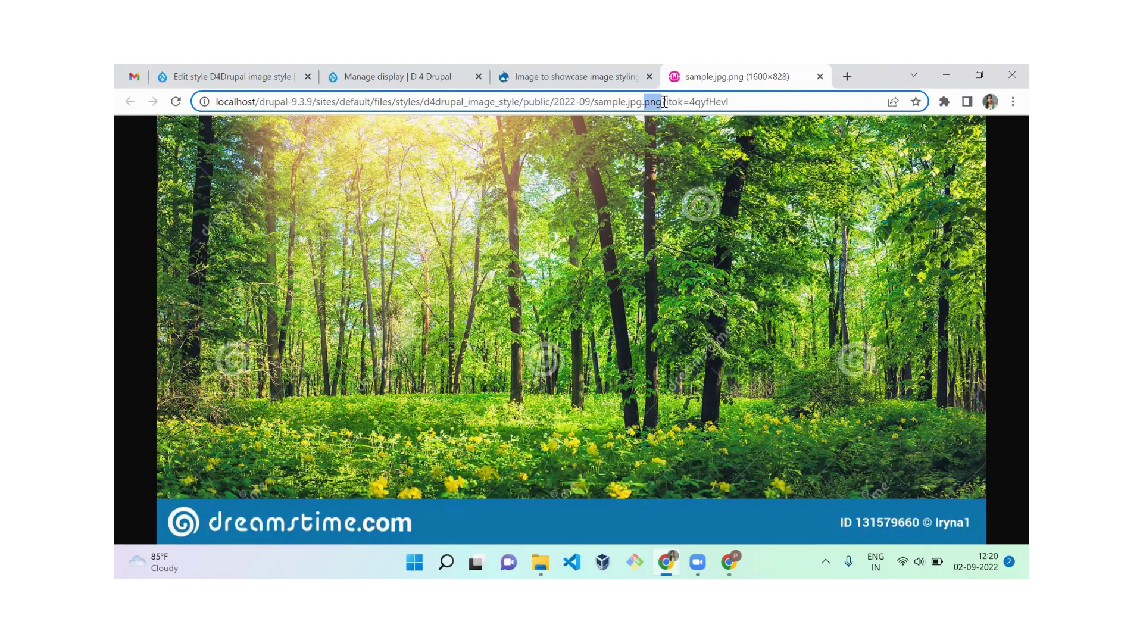
key("ctrl+w")
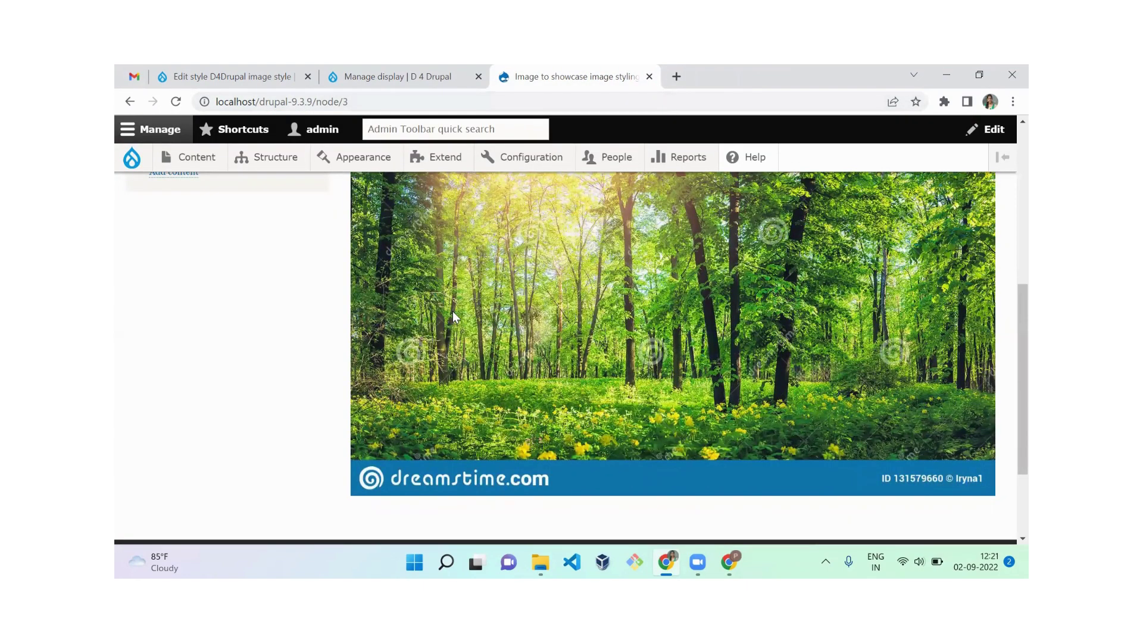
scroll(1009, 219, "up", 2)
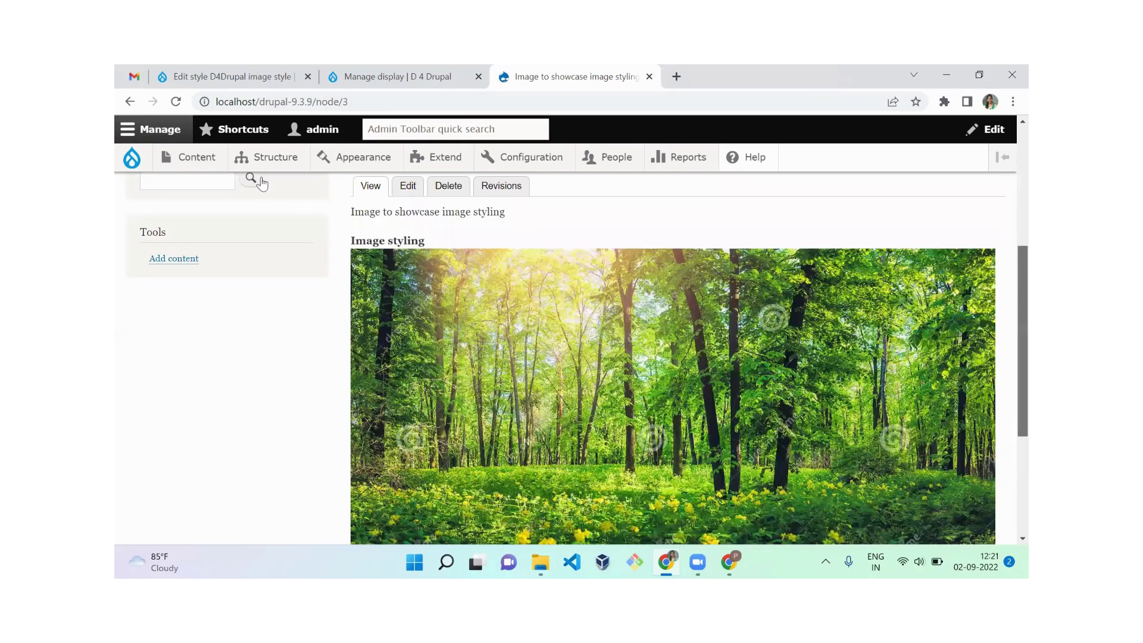
Step: Delete the Convert PNG effect from the D4Drupal image style
left_click(255, 67)
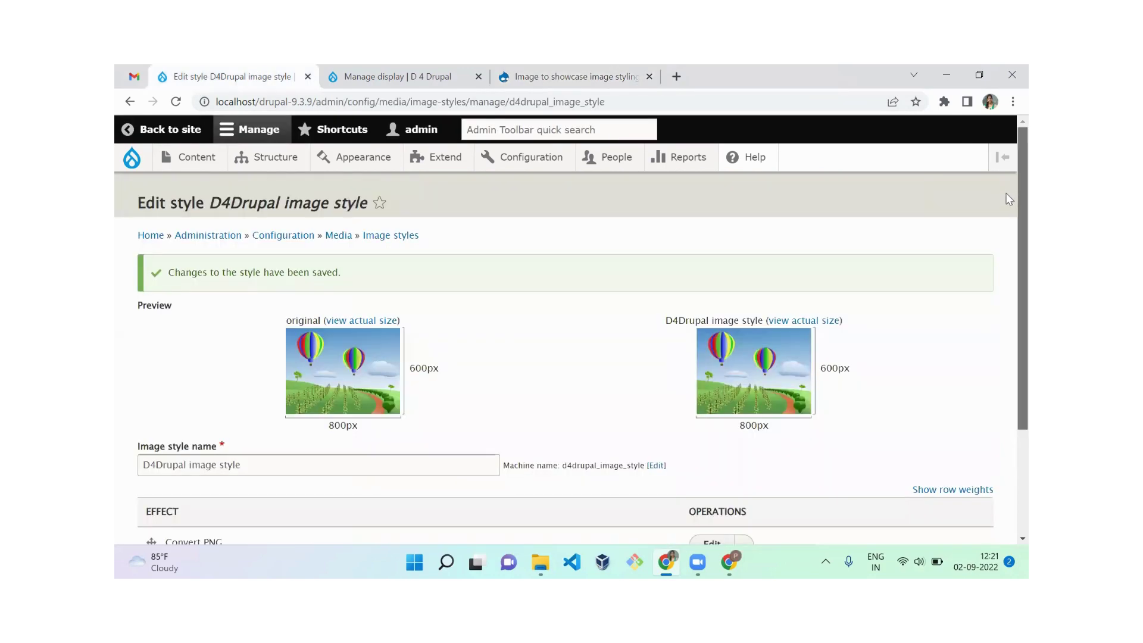
scroll(1009, 357, "down", 3)
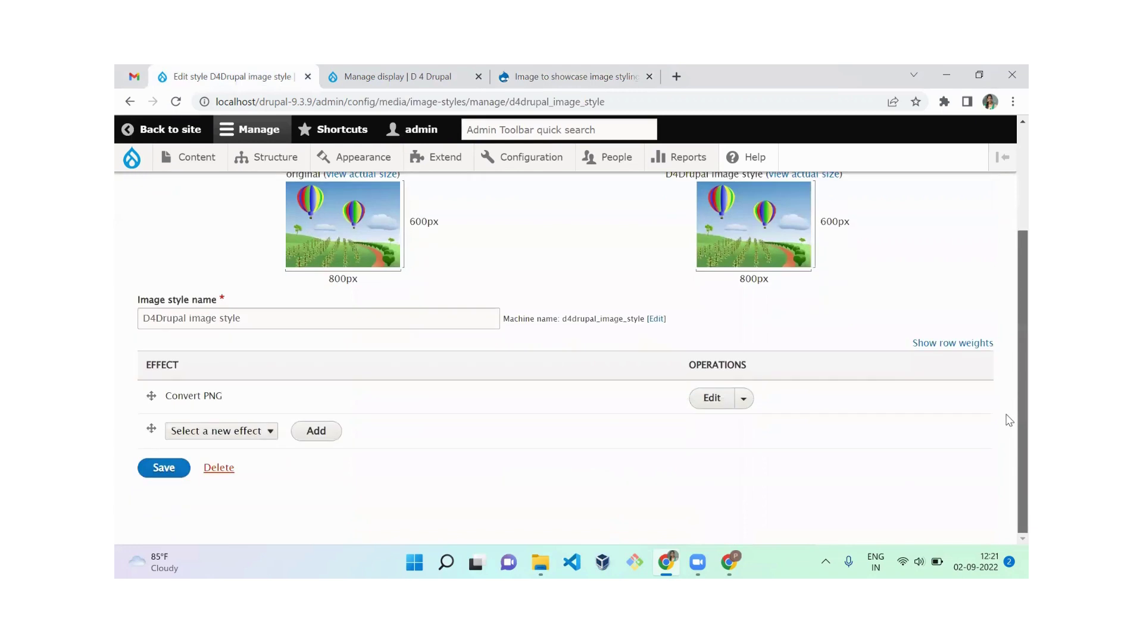
left_click(744, 405)
left_click(718, 420)
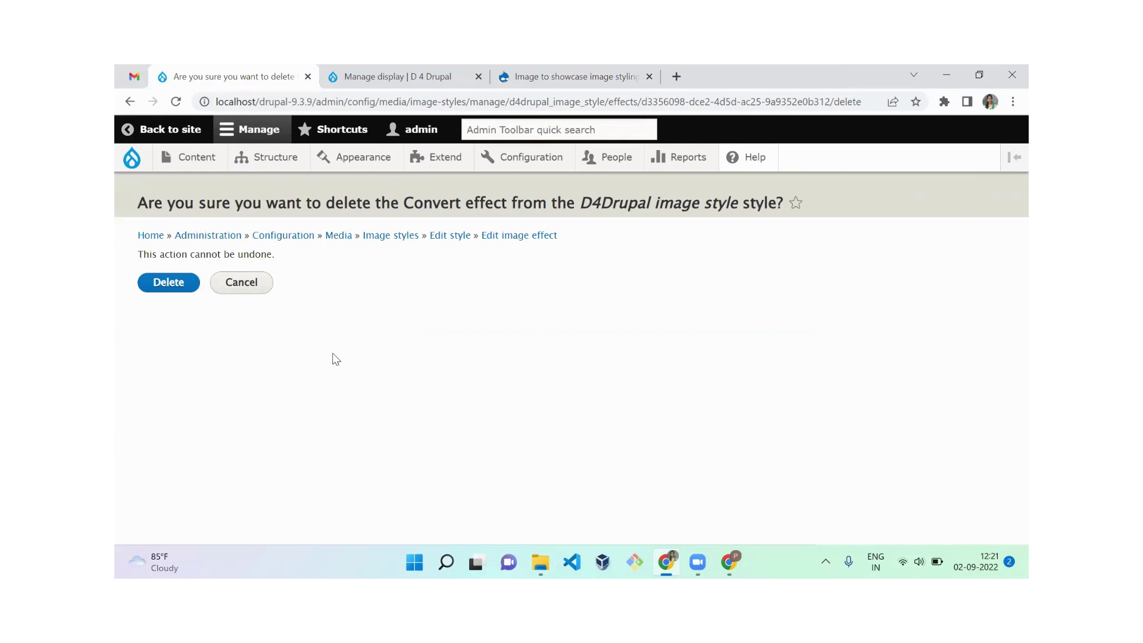
left_click(172, 286)
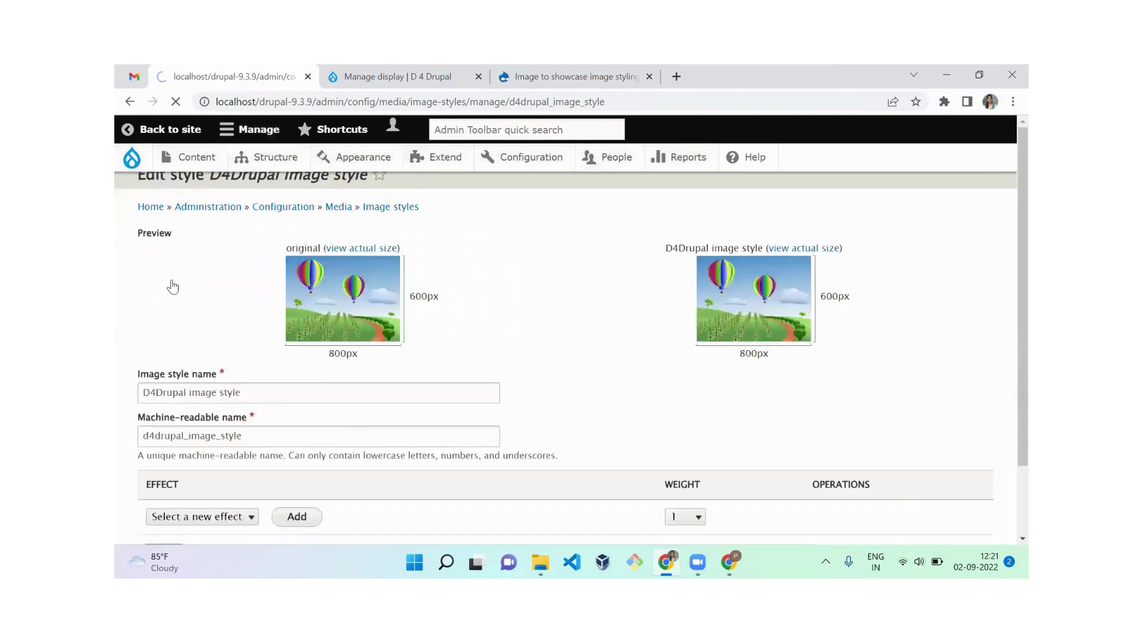
Step: Add a Crop effect of 100 by 100 pixels, anchored at the bottom-right, to the D4Drupal image style
scroll(1009, 282, "down", 2)
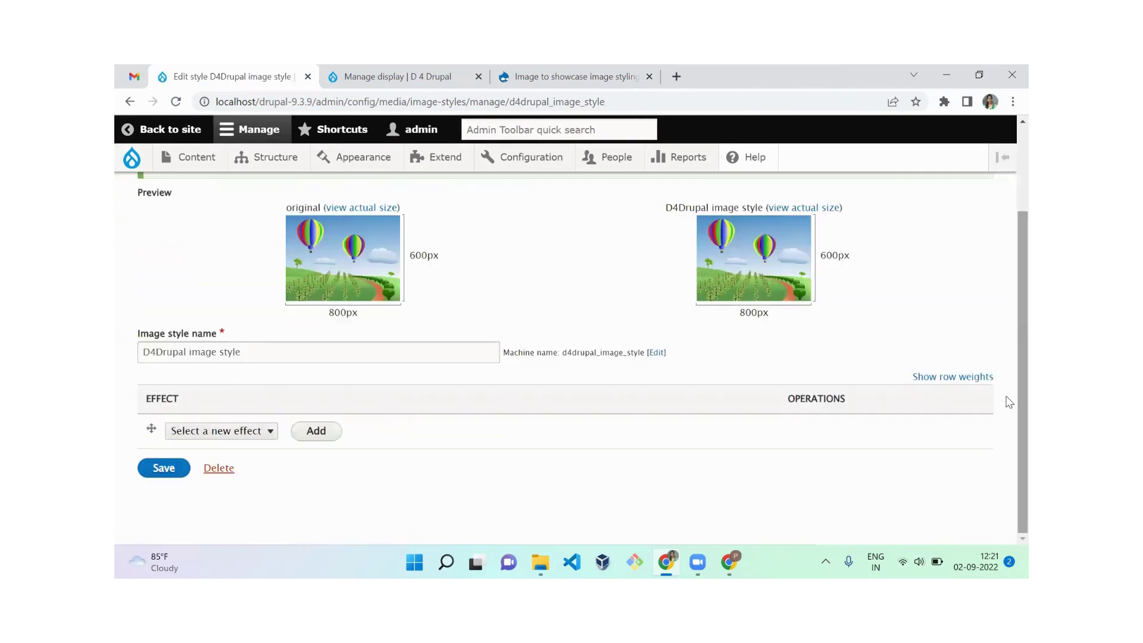
left_click(222, 433)
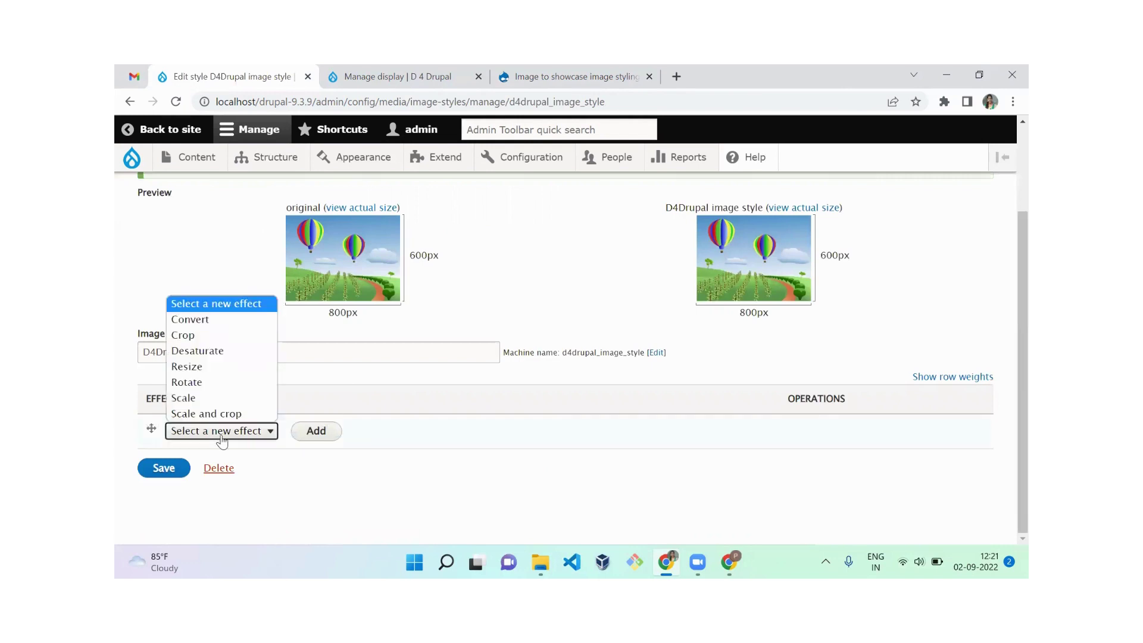
left_click(194, 337)
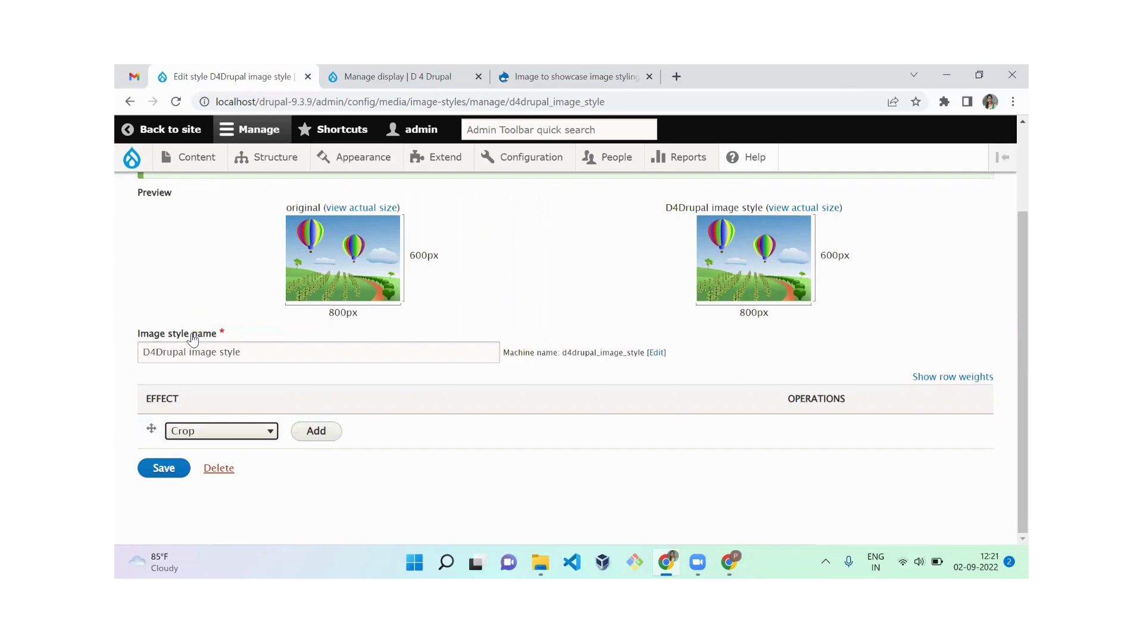
left_click(311, 433)
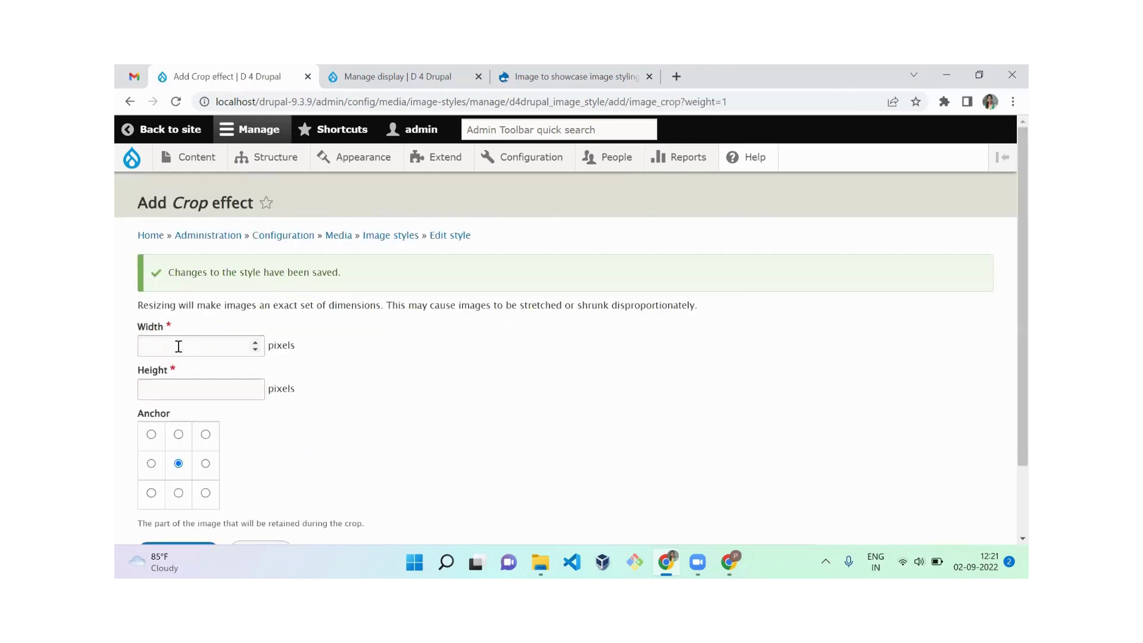
left_click(179, 346)
type("100")
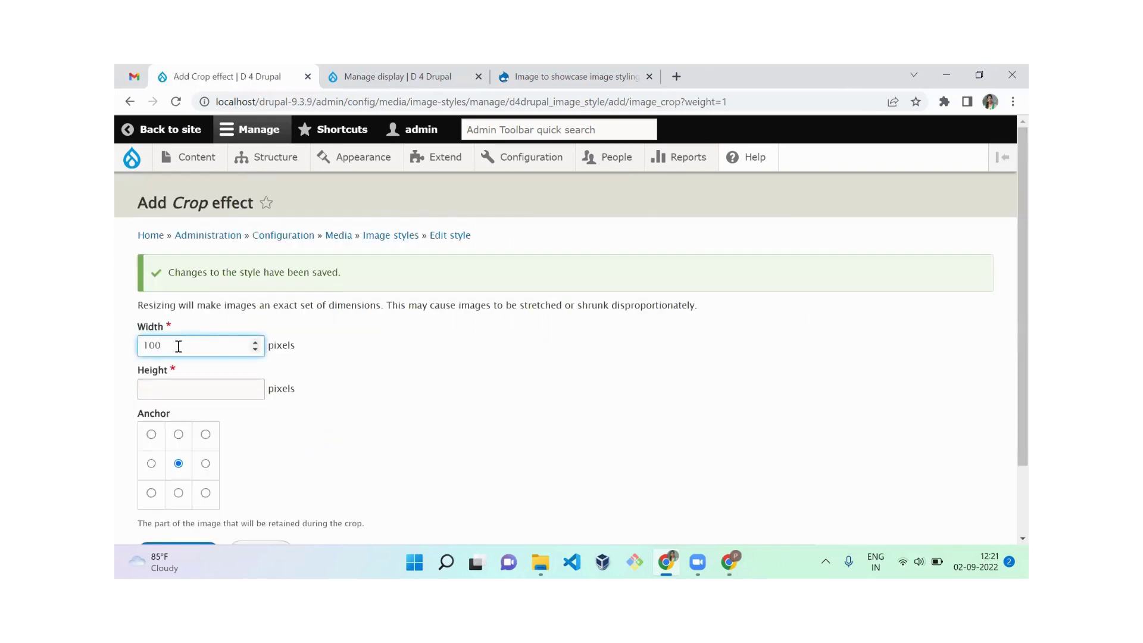
key("Tab")
type("100")
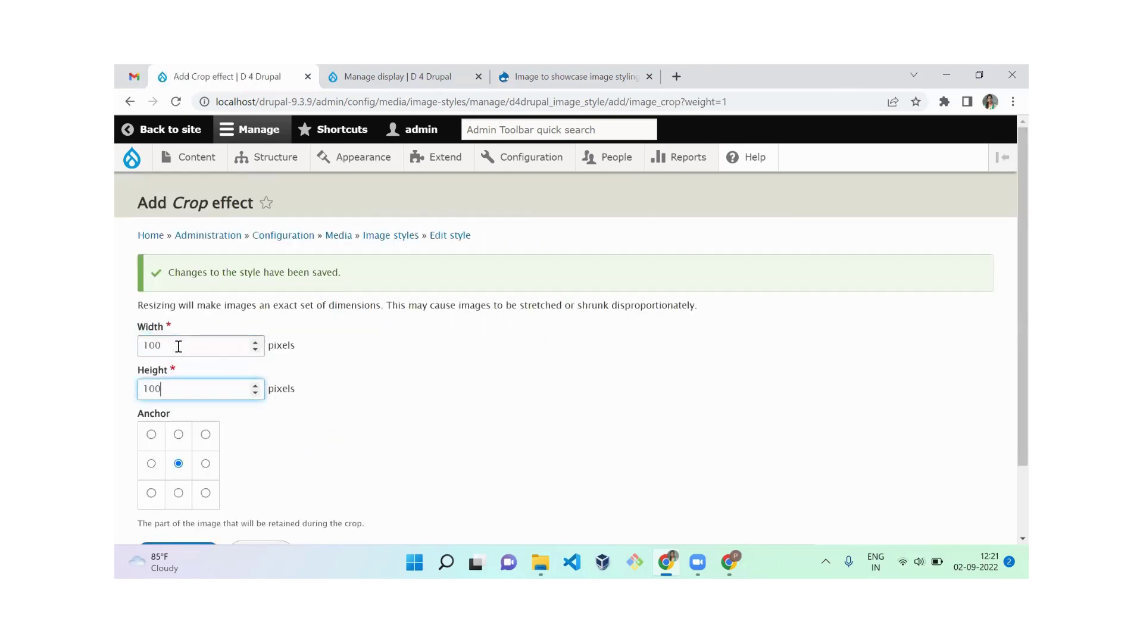
left_click(179, 463)
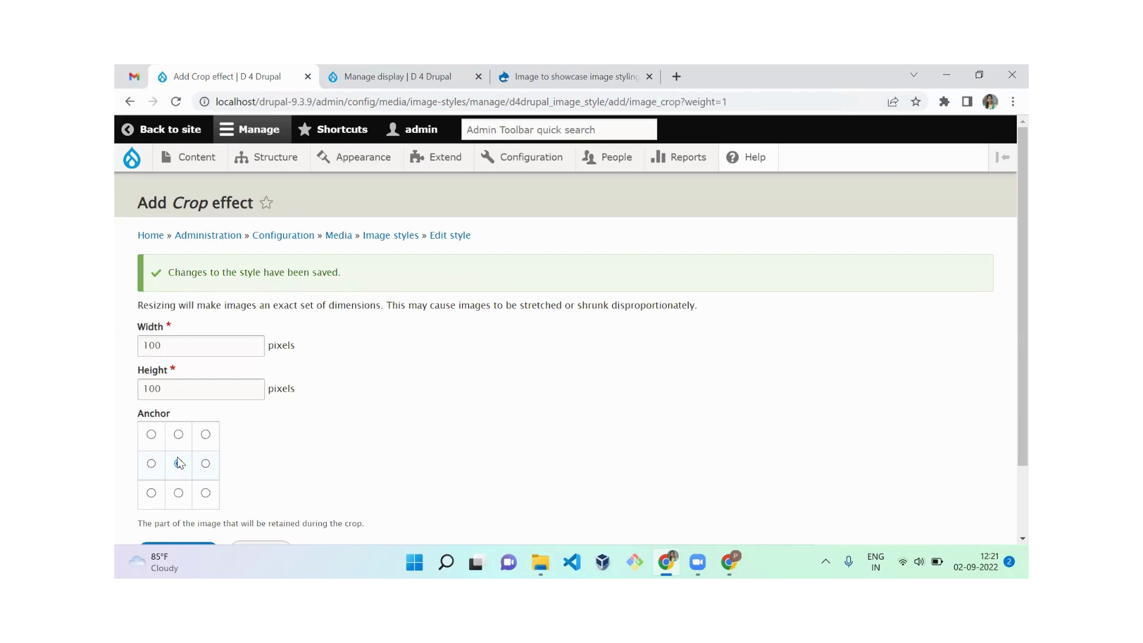
left_click(206, 493)
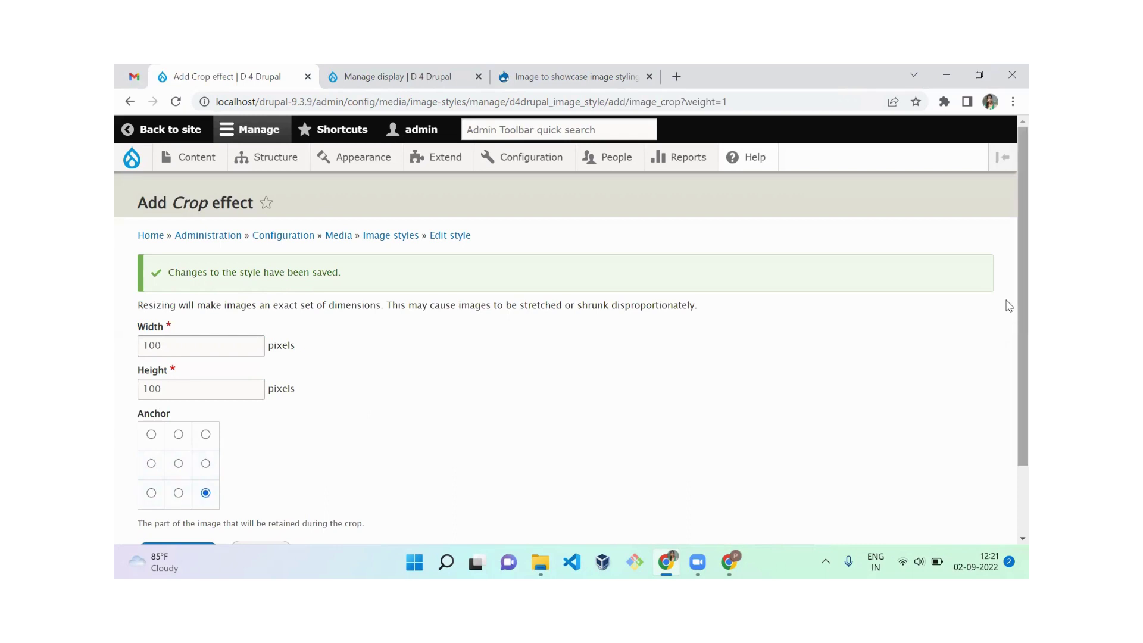
scroll(1009, 305, "down", 2)
left_click(191, 475)
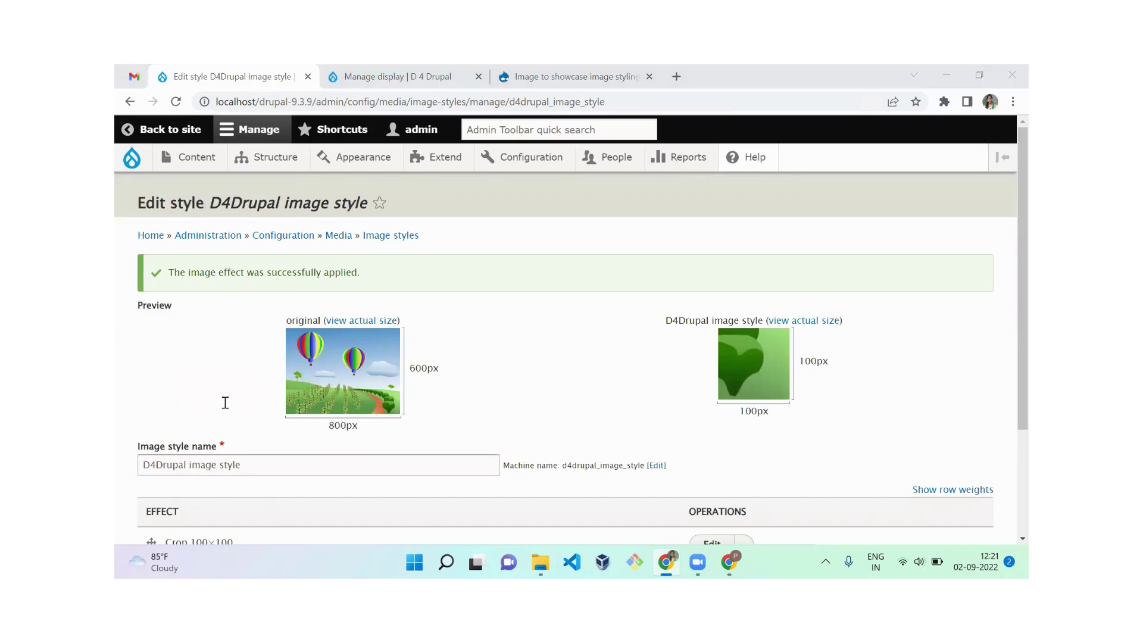
Step: Reload the published "Image to showcase image styling" page to examine the cropped image
right_click(384, 80)
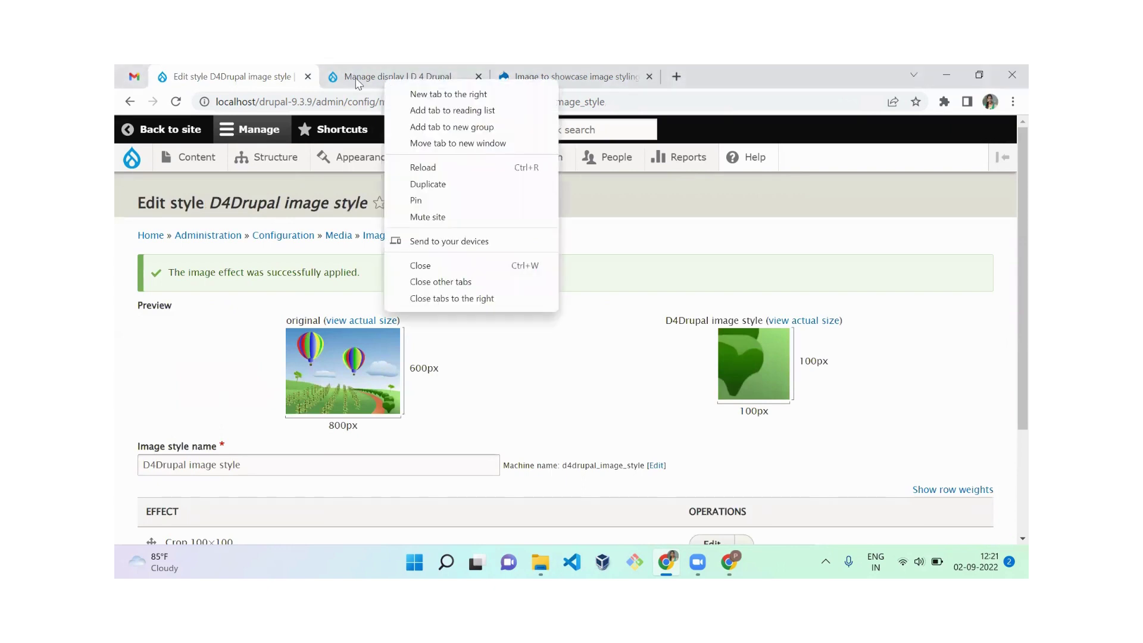
left_click(359, 82)
left_click(270, 83)
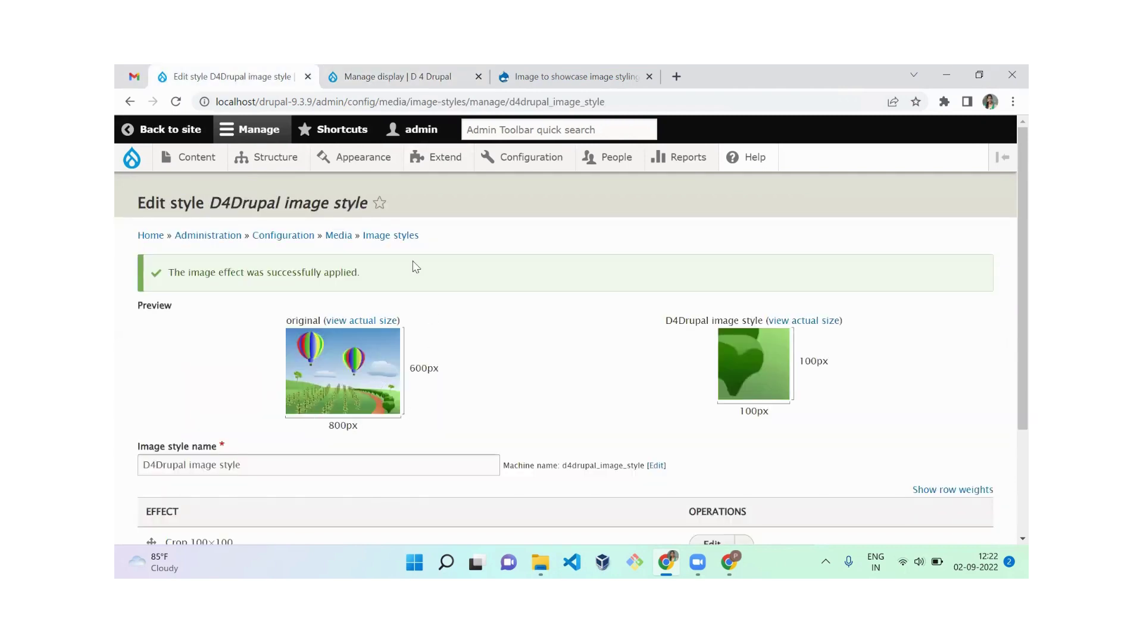
key("ctrl+4")
key("F5")
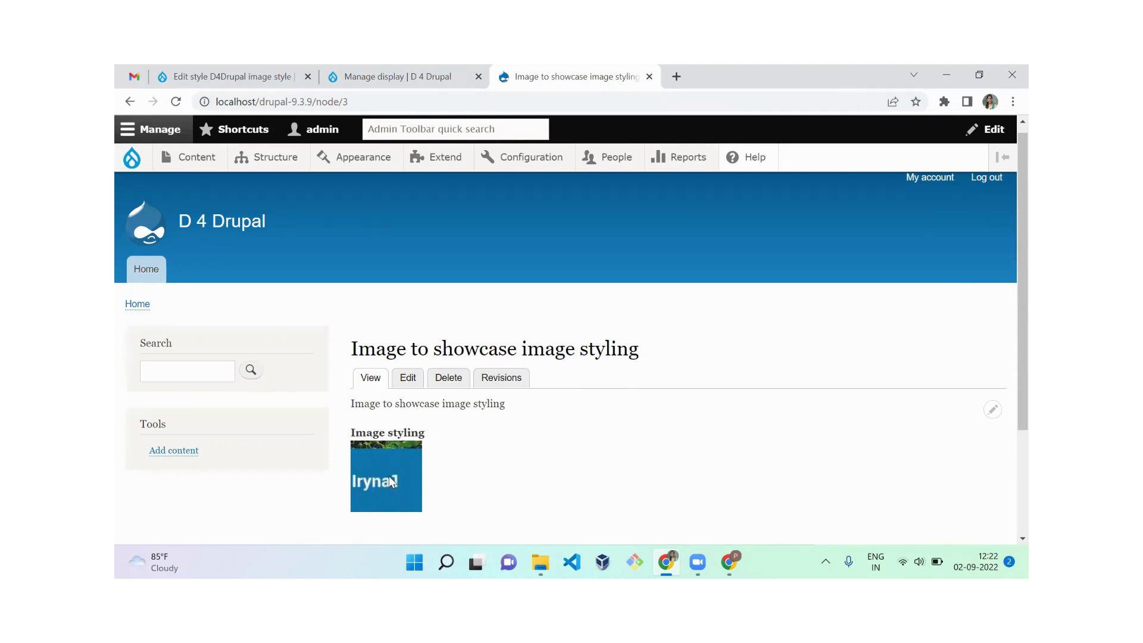
Step: Return to editing the D4Drupal image style and delete its Crop effect
left_click(272, 69)
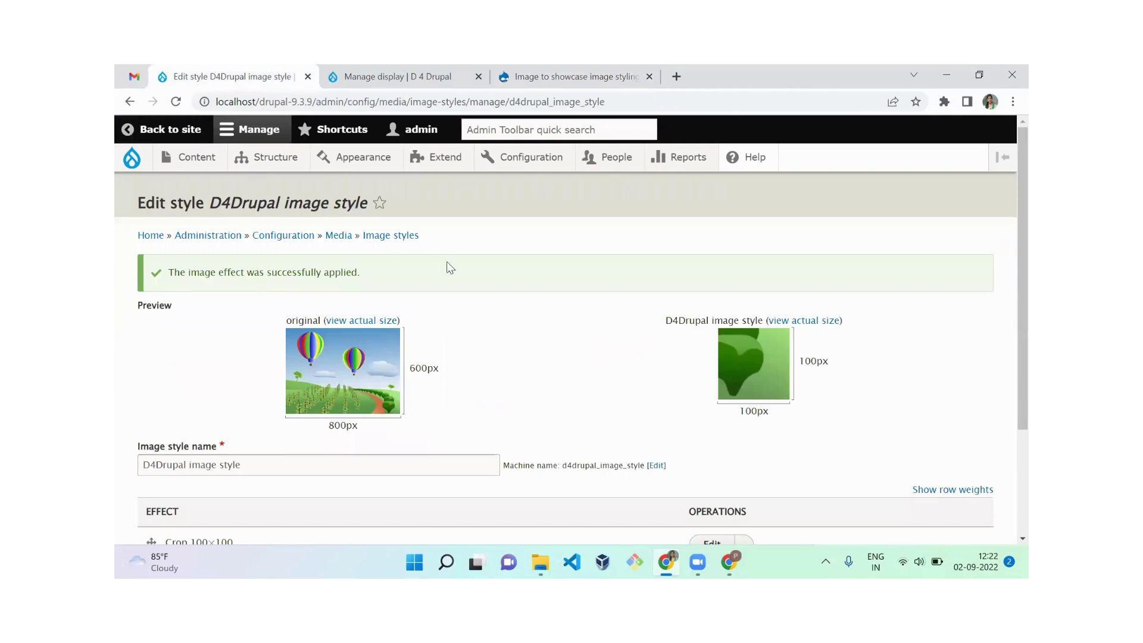
scroll(1009, 206, "down", 3)
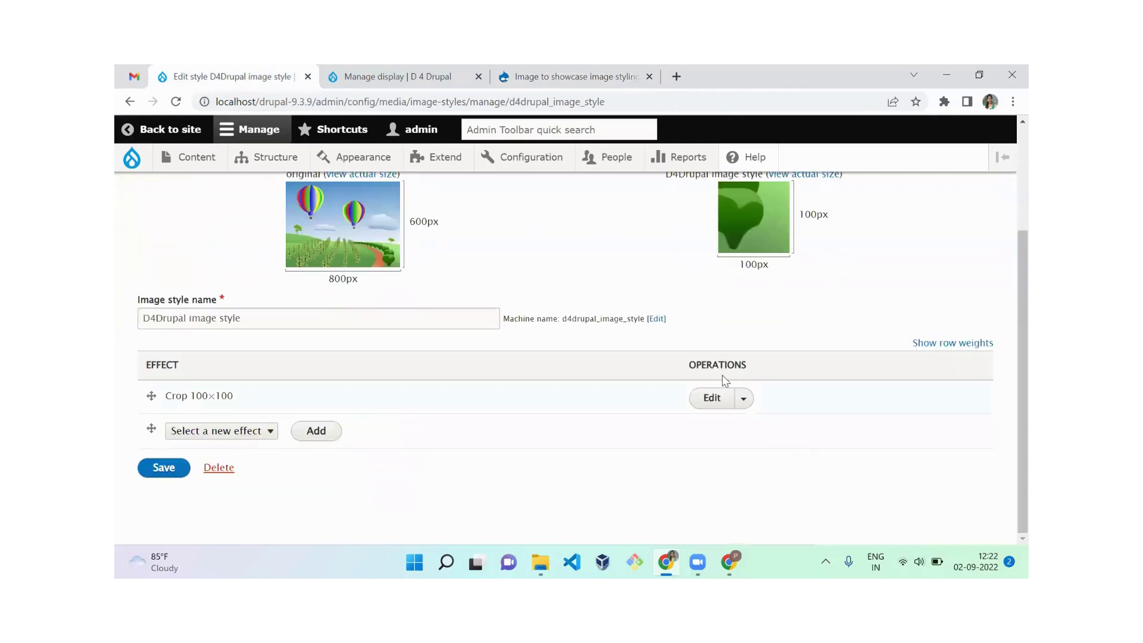
left_click(744, 398)
left_click(717, 420)
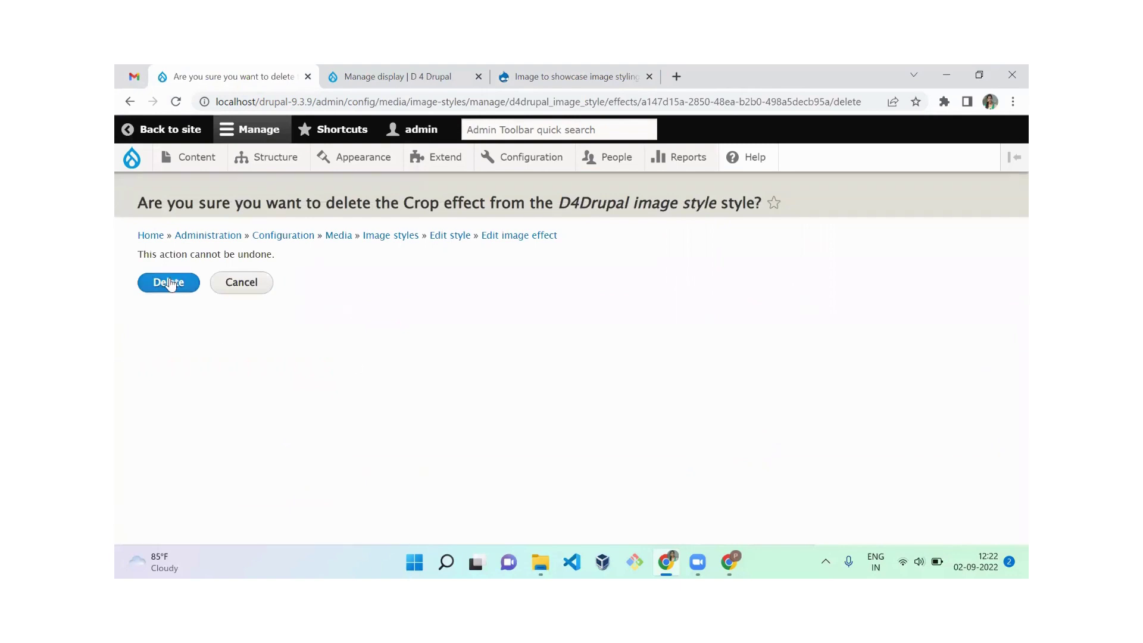
left_click(169, 279)
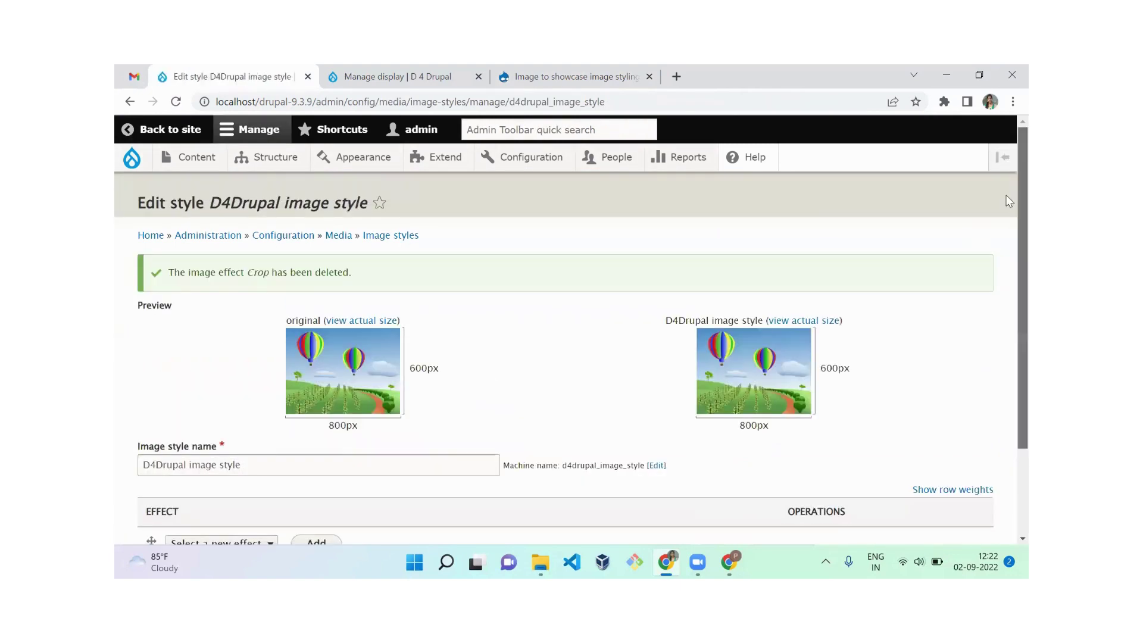
Step: Add the Desaturate effect to the D4Drupal image style and save the style
scroll(766, 309, "down", 2)
left_click(191, 437)
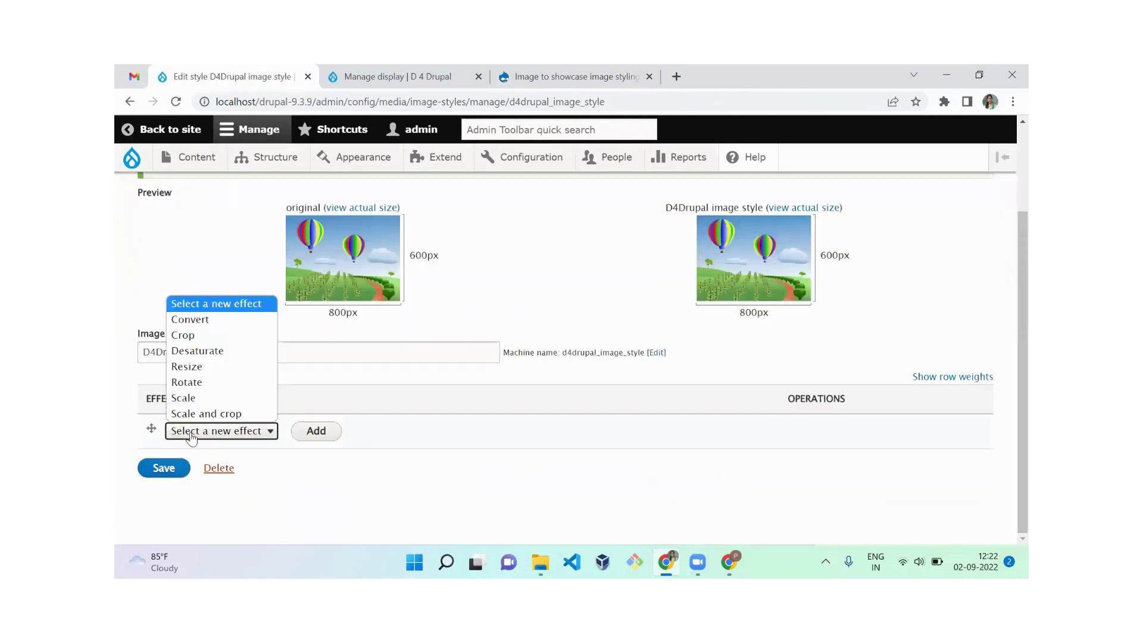
left_click(202, 352)
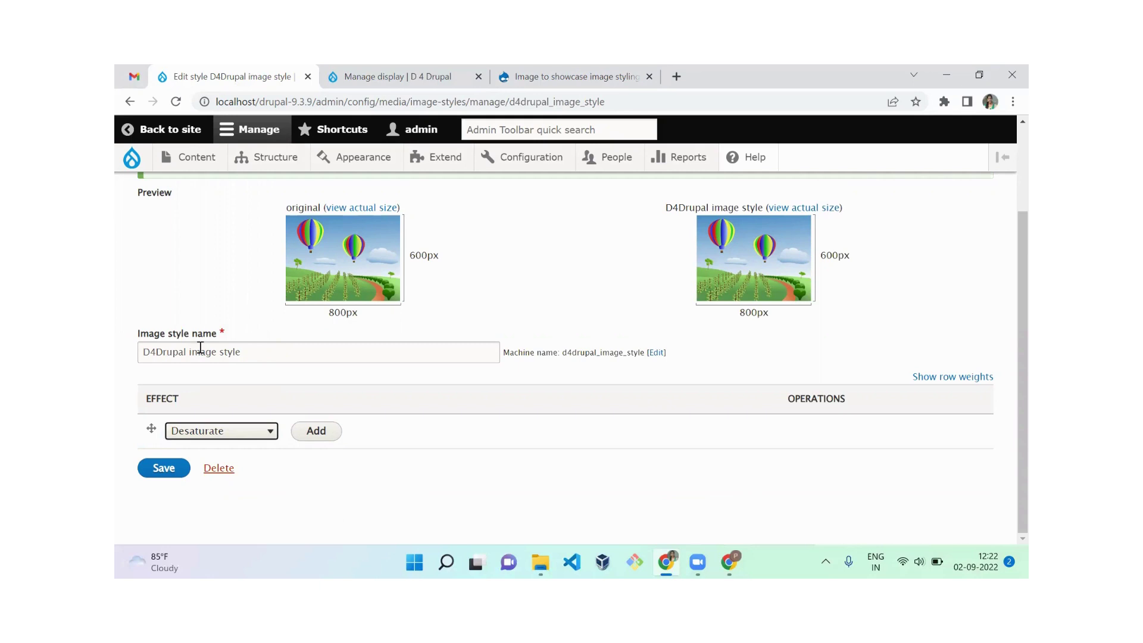
left_click(317, 435)
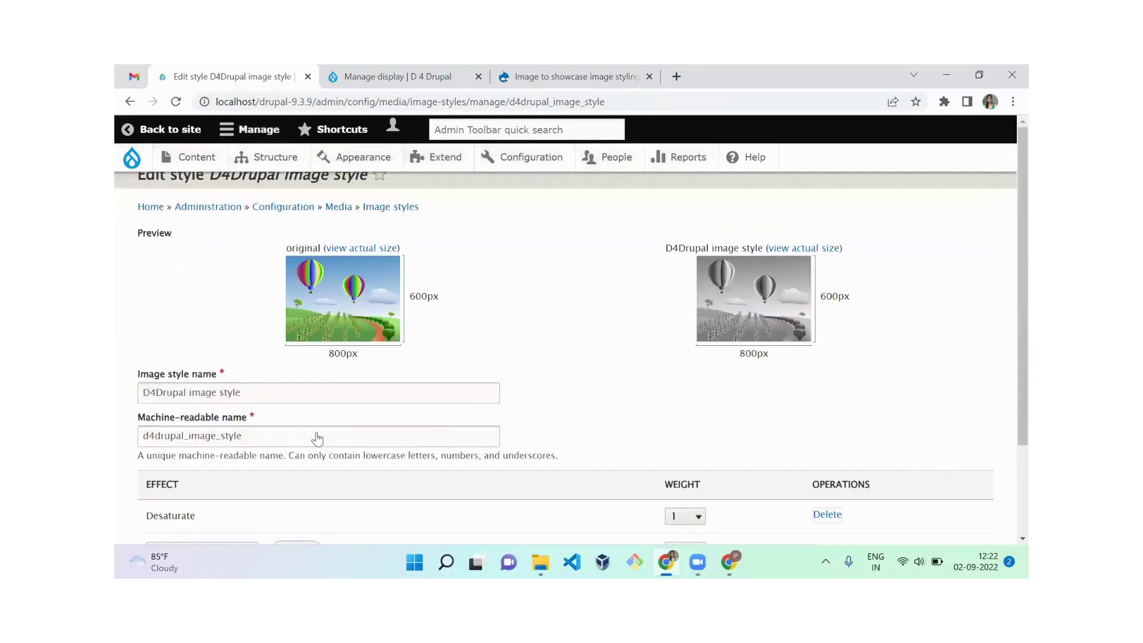
left_click_drag(1020, 225, 1007, 379)
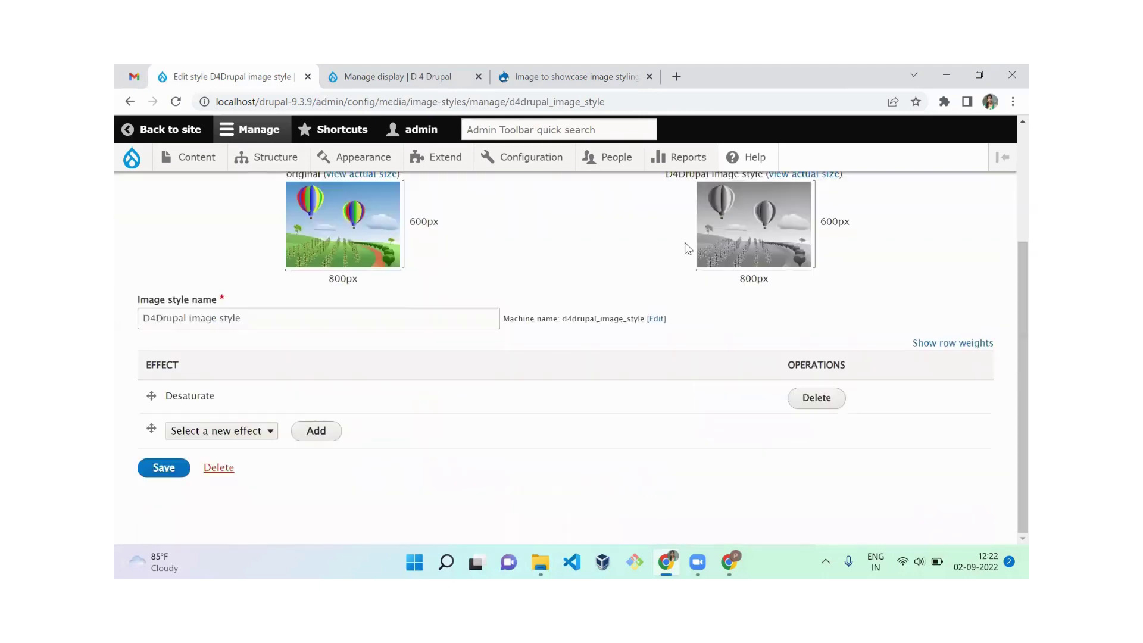
left_click(164, 468)
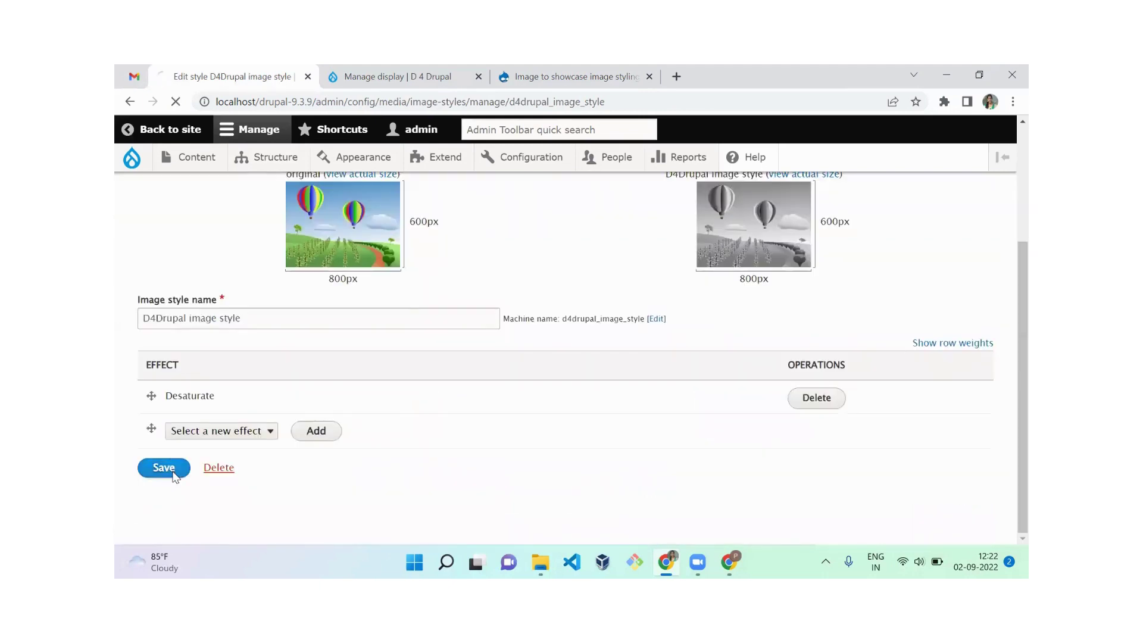
Step: Reload the published "Image to showcase image styling" page and examine the whole desaturated image
left_click(509, 90)
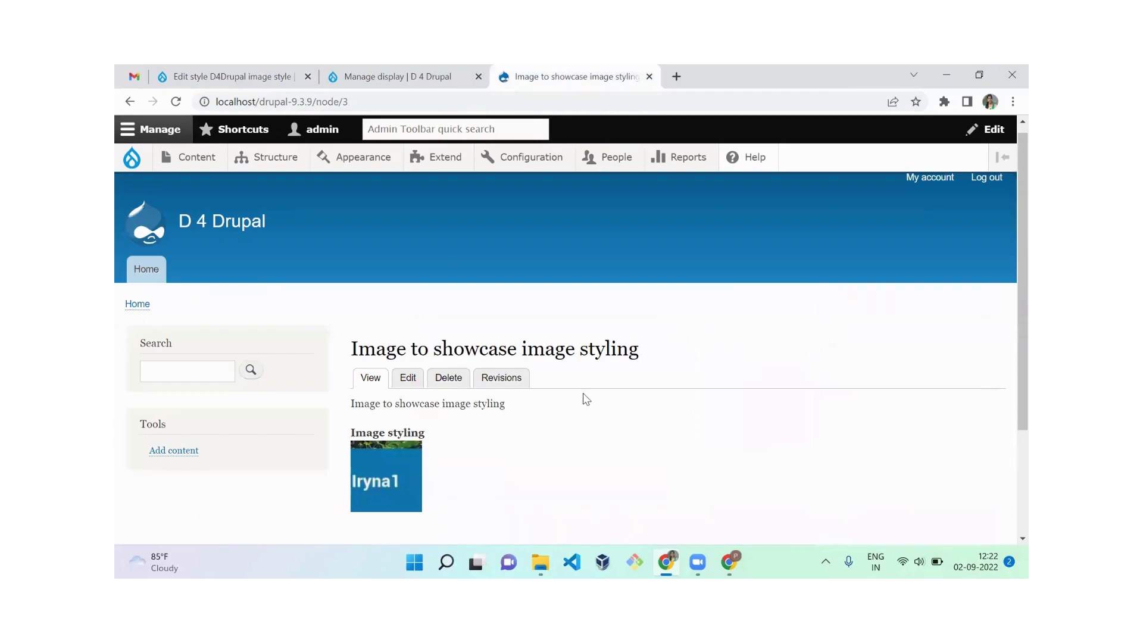
key("F5")
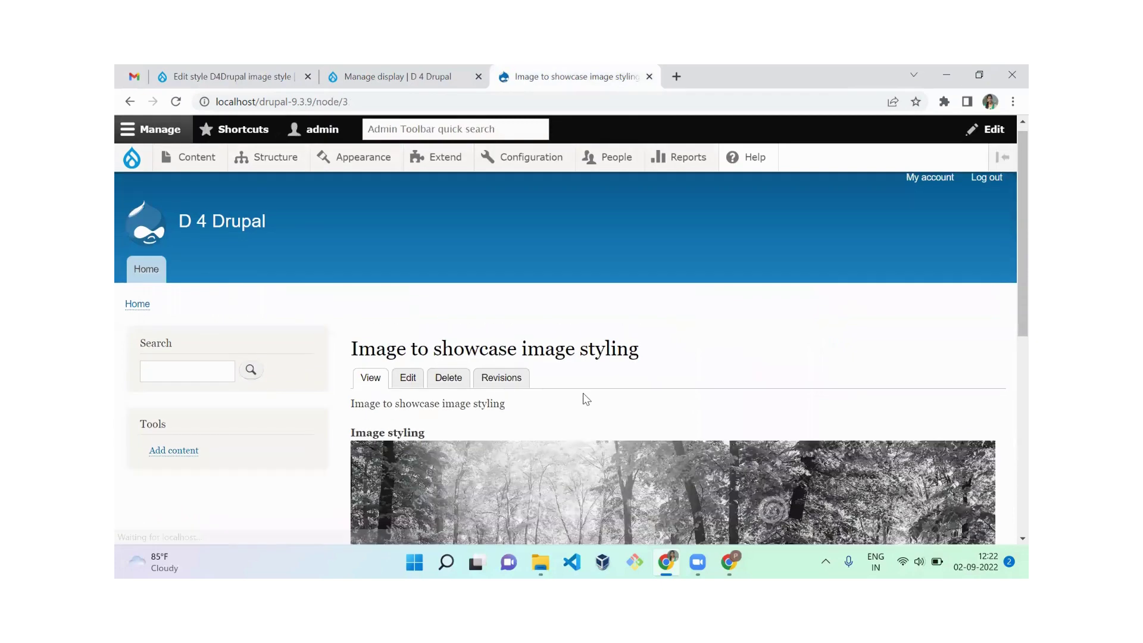
scroll(587, 399, "down", 1)
scroll(586, 399, "down", 6)
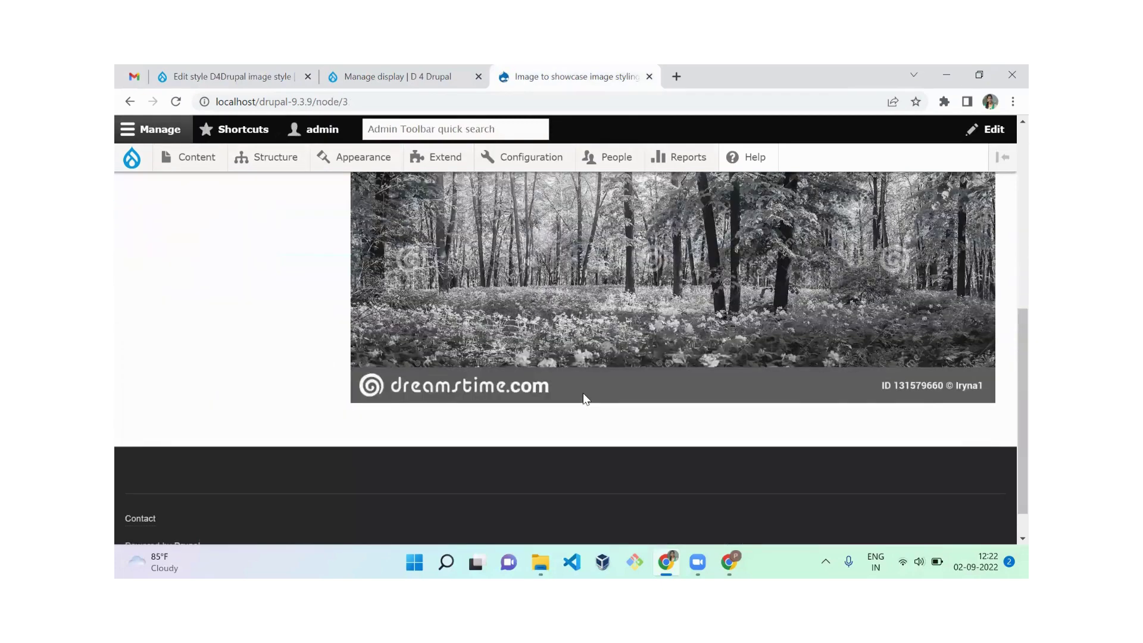
scroll(584, 396, "up", 2)
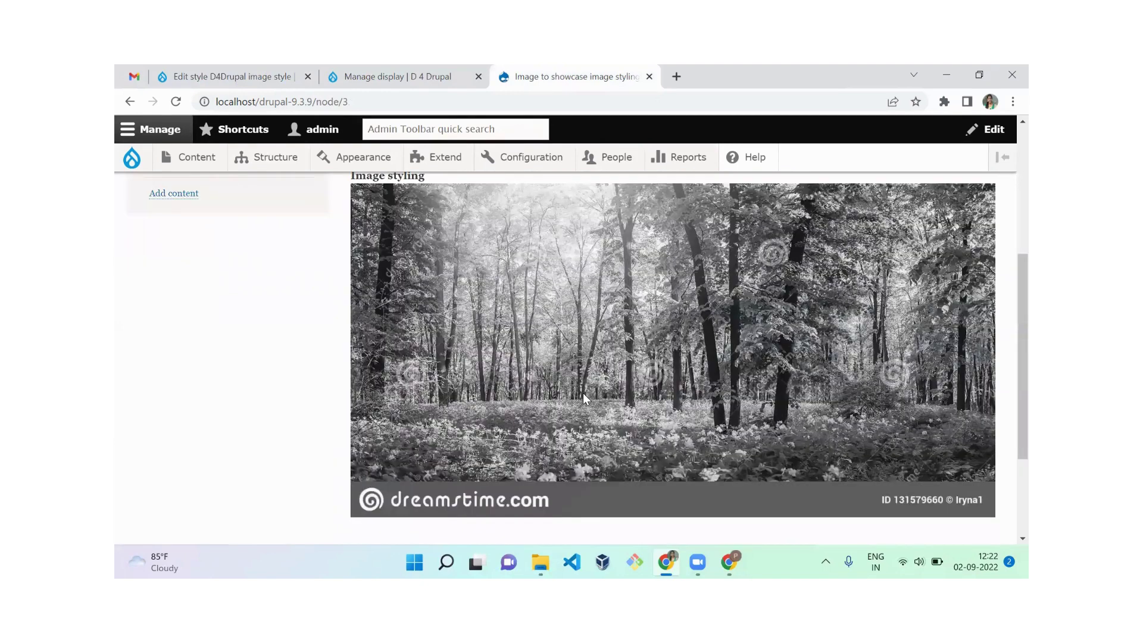
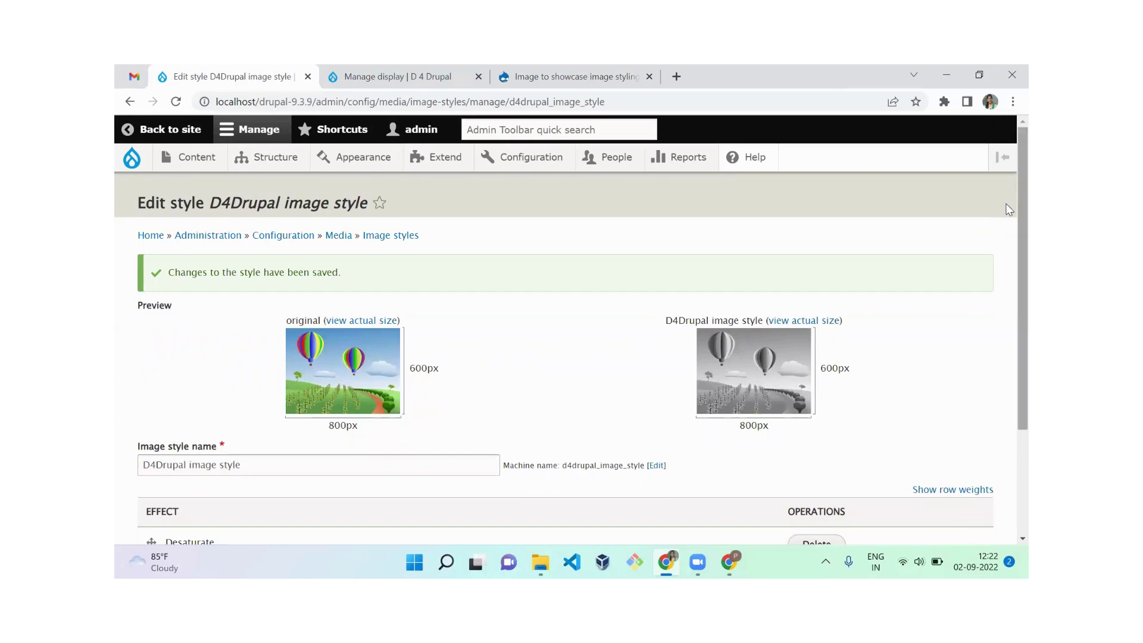
Step: Delete the Desaturate effect from the D4Drupal image style
left_click(810, 397)
left_click(185, 288)
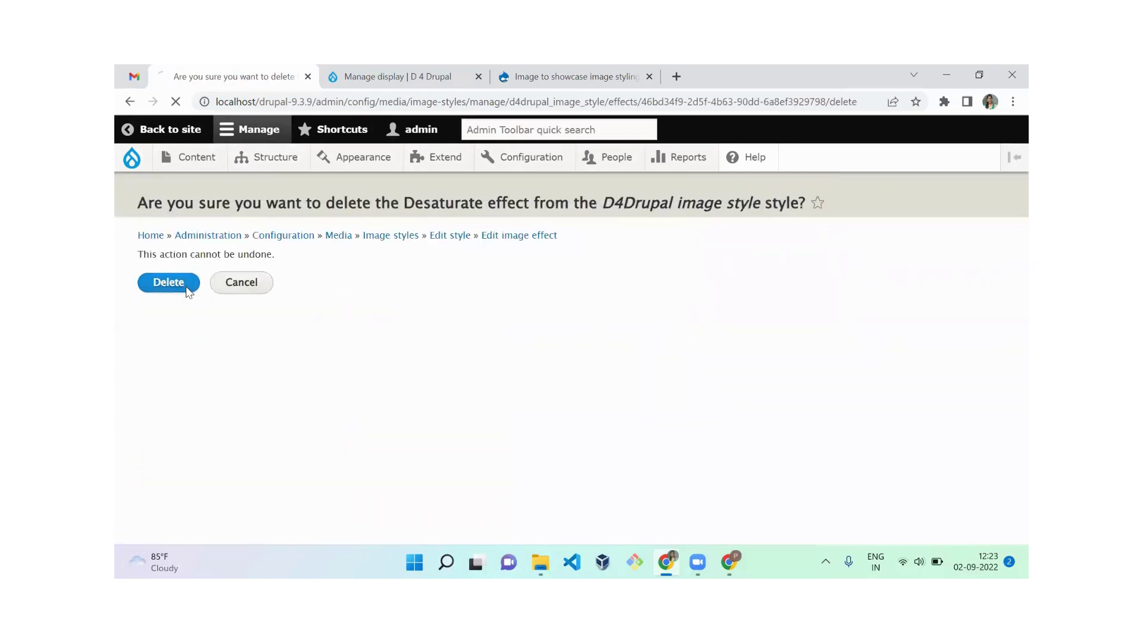
scroll(1009, 264, "down", 2)
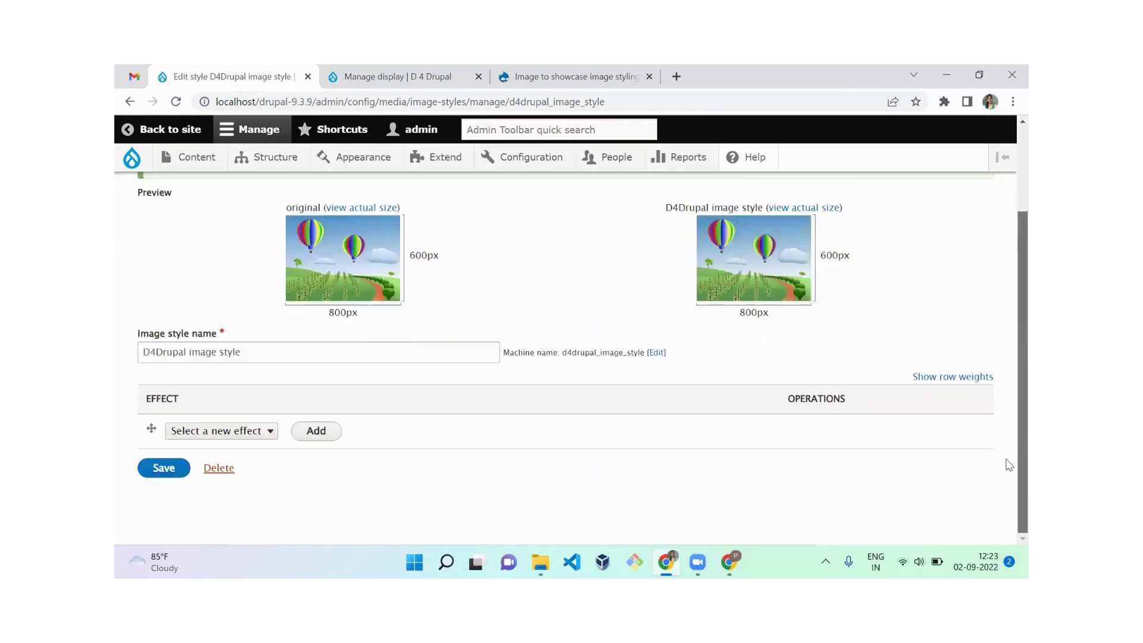
Step: Add a Resize effect with a width of 300 and a height of 300 pixels to the D4Drupal image style
left_click(235, 430)
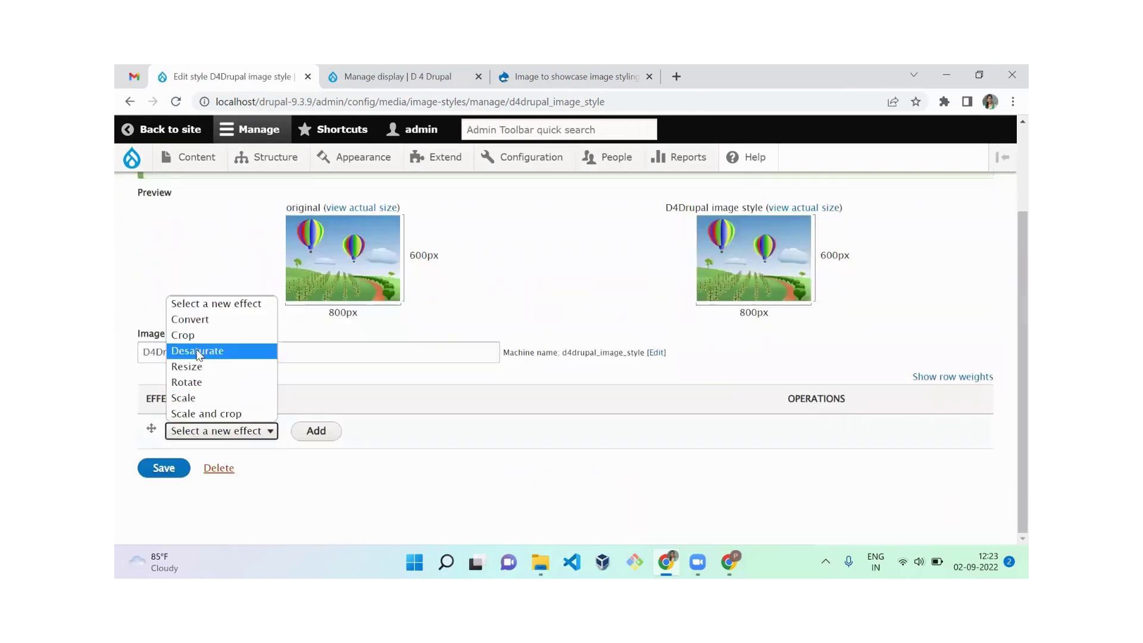
left_click(202, 368)
left_click(224, 386)
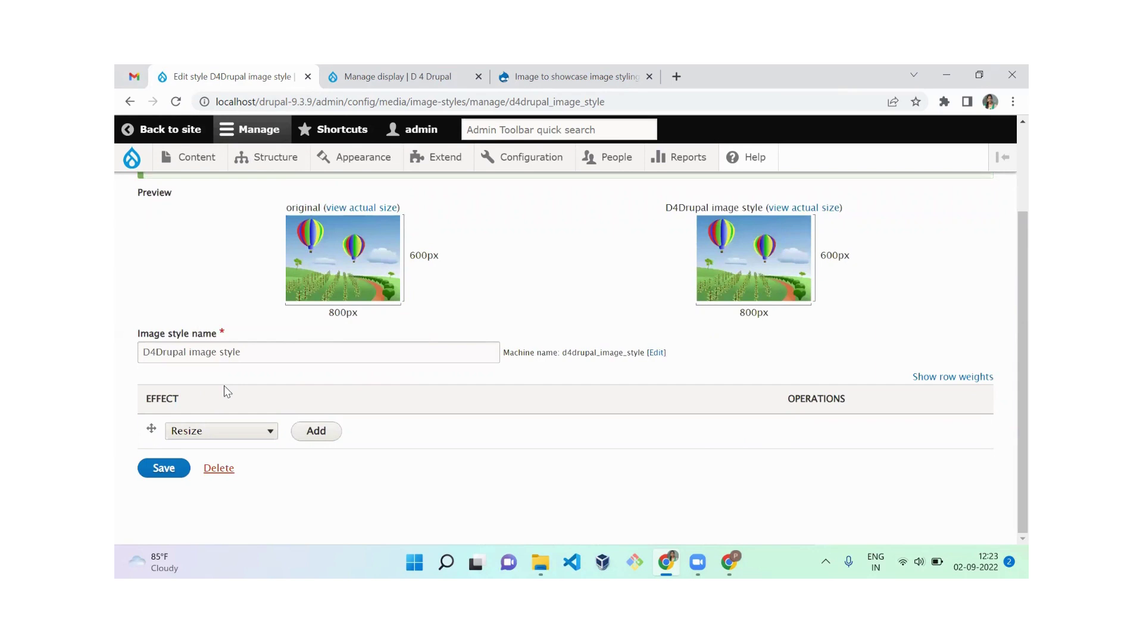
left_click(315, 433)
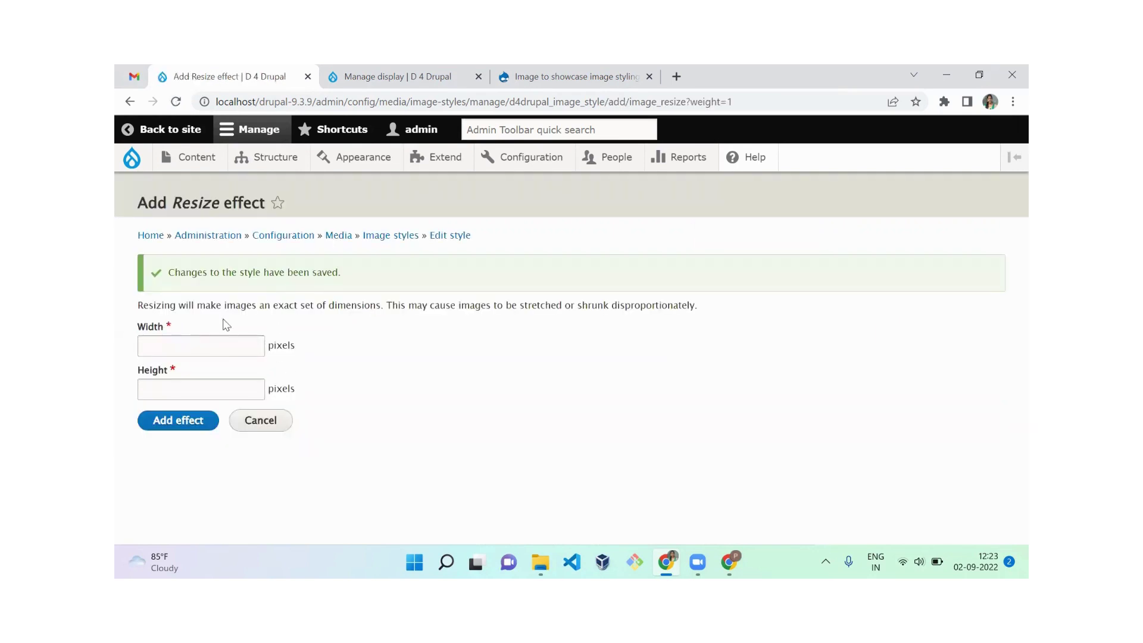
left_click(198, 348)
type("300")
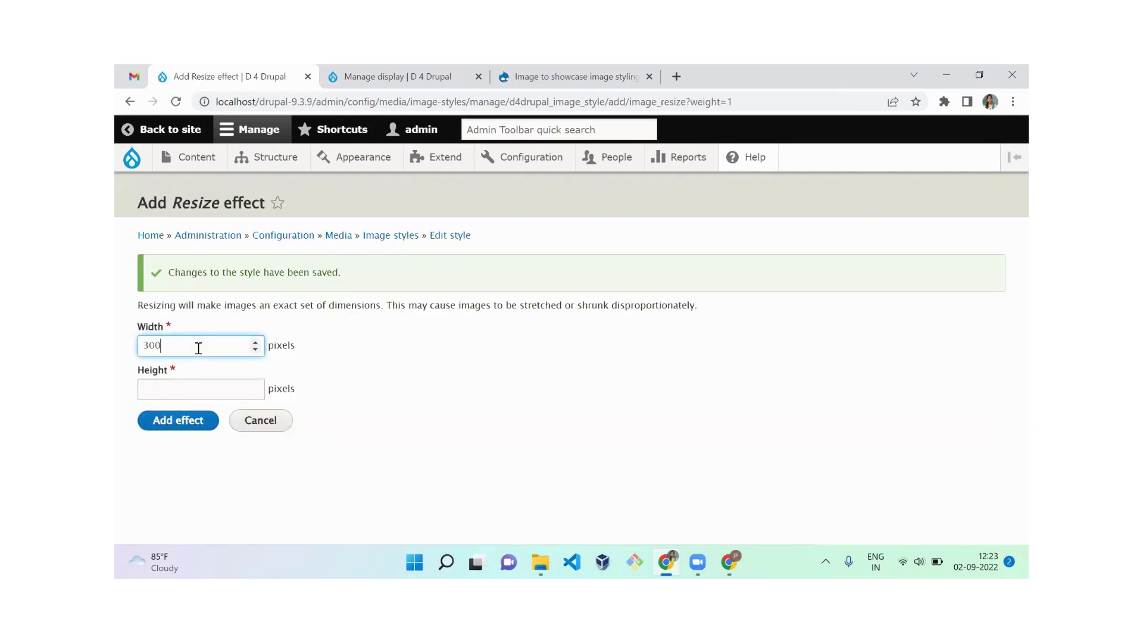
key("Tab")
type("300")
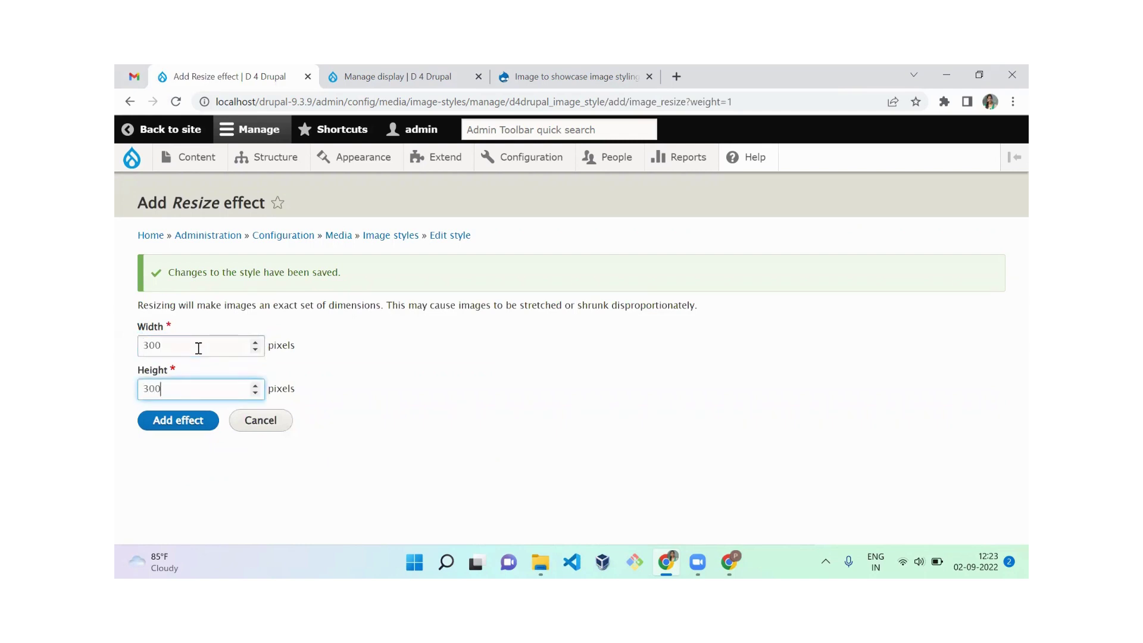
left_click(197, 421)
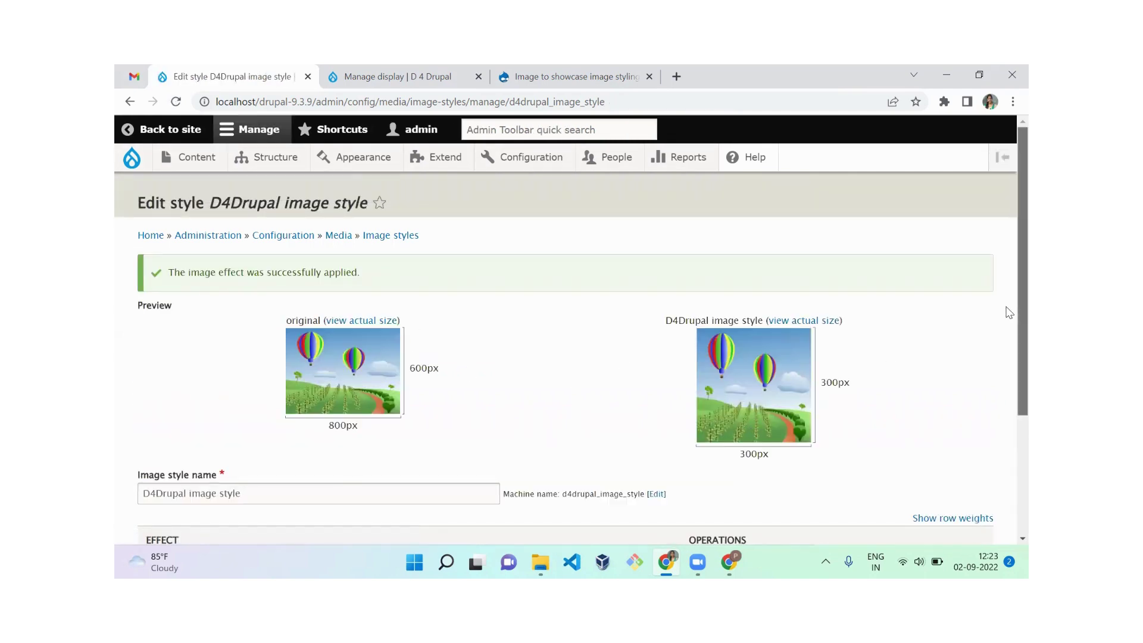
scroll(1009, 369, "down", 3)
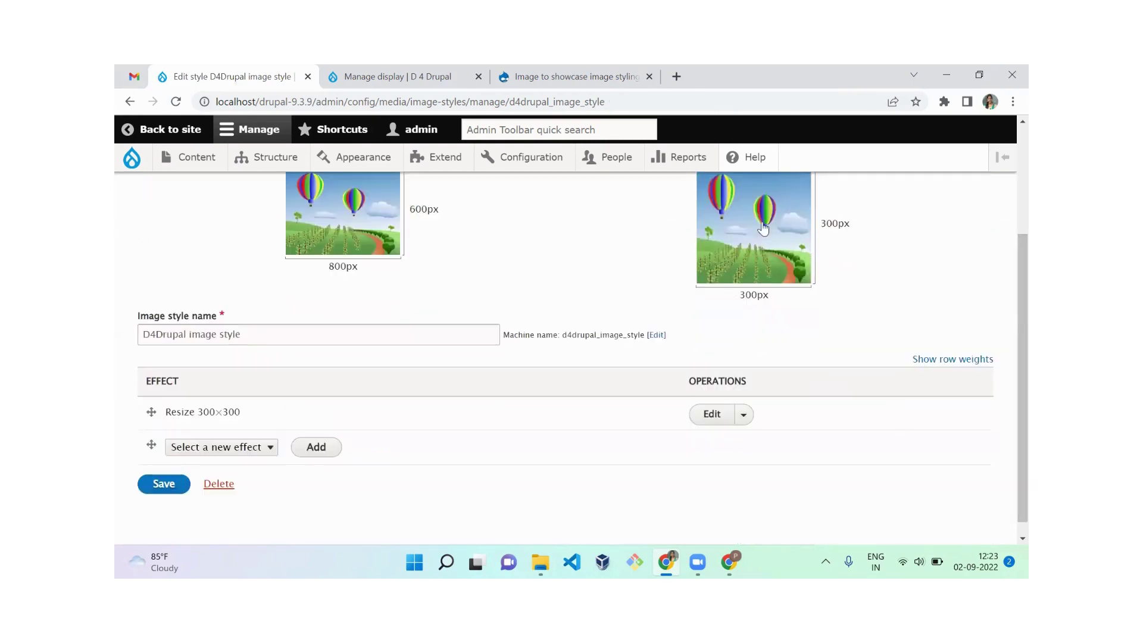
Step: Save the D4Drupal image style and reload the published "Image to showcase image styling" page to view the resized image
left_click(163, 483)
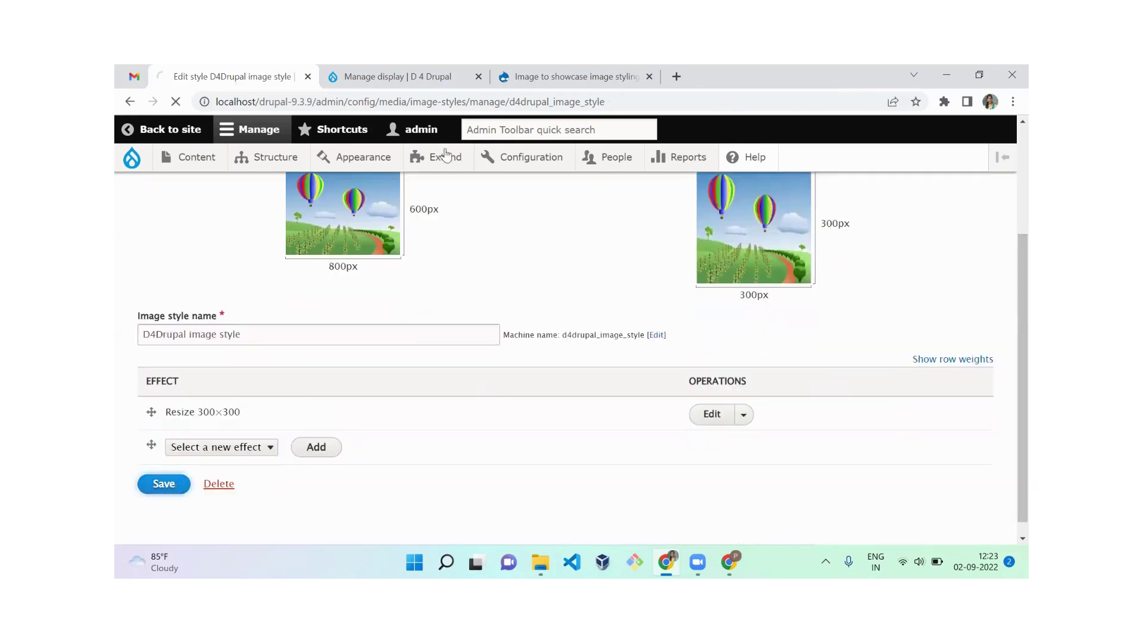
left_click(571, 76)
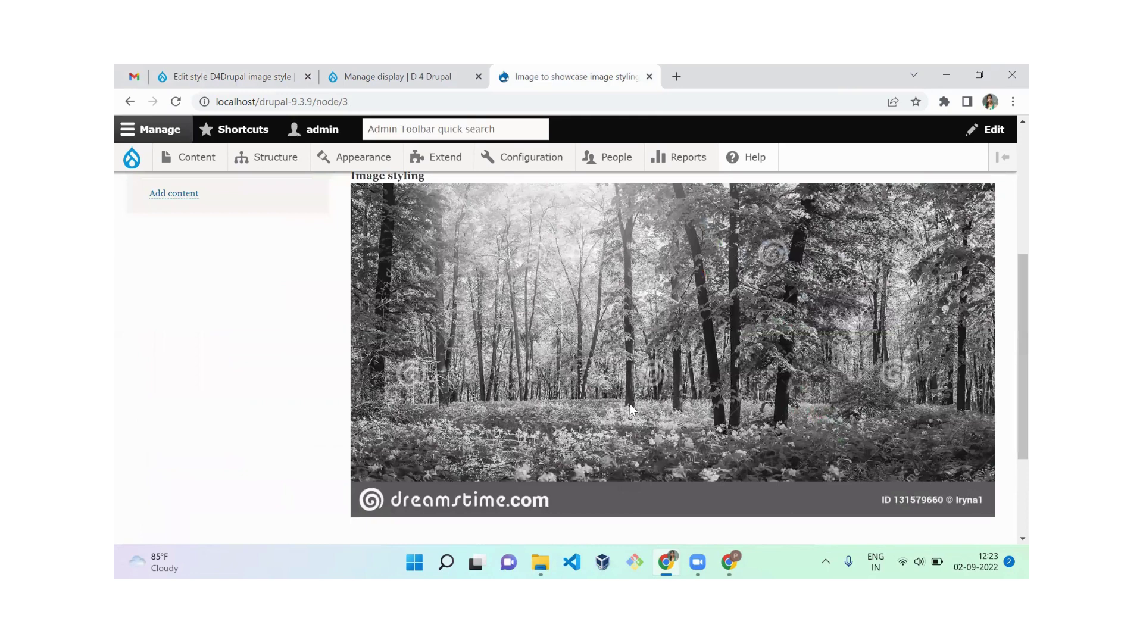
key("F5")
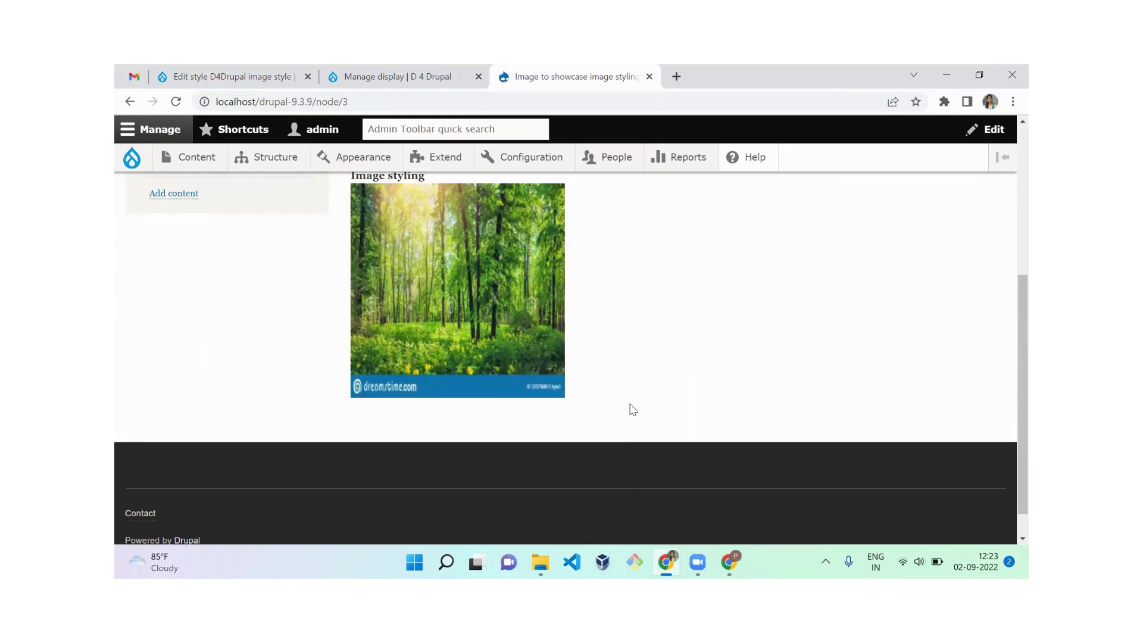
Step: Delete the Resize effect from the D4Drupal image style
left_click(187, 69)
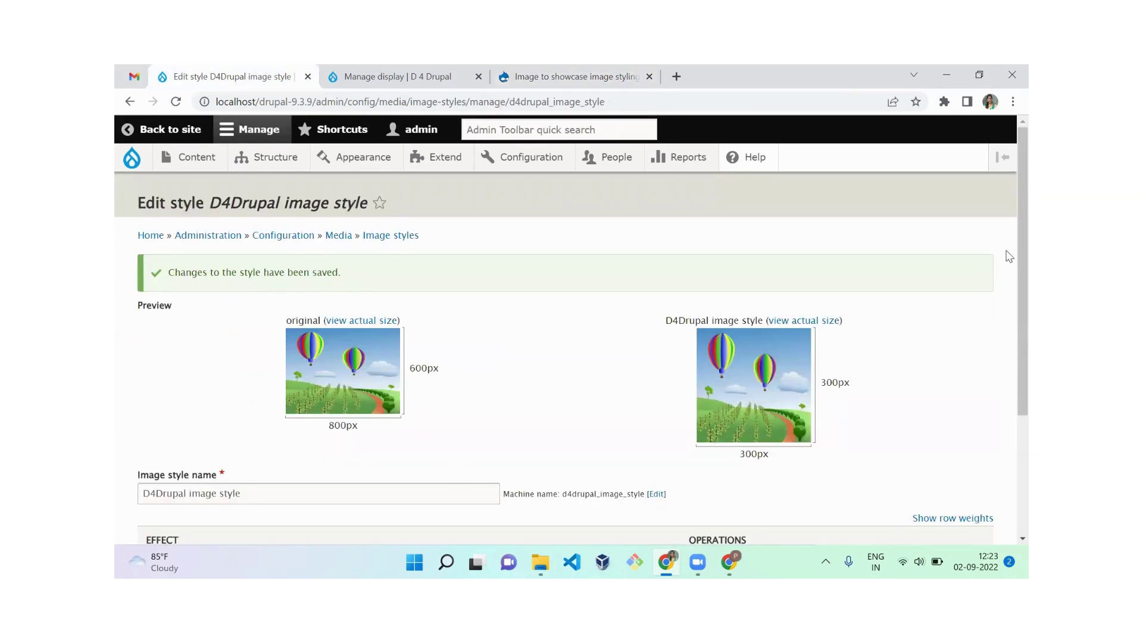
scroll(1009, 334, "down", 3)
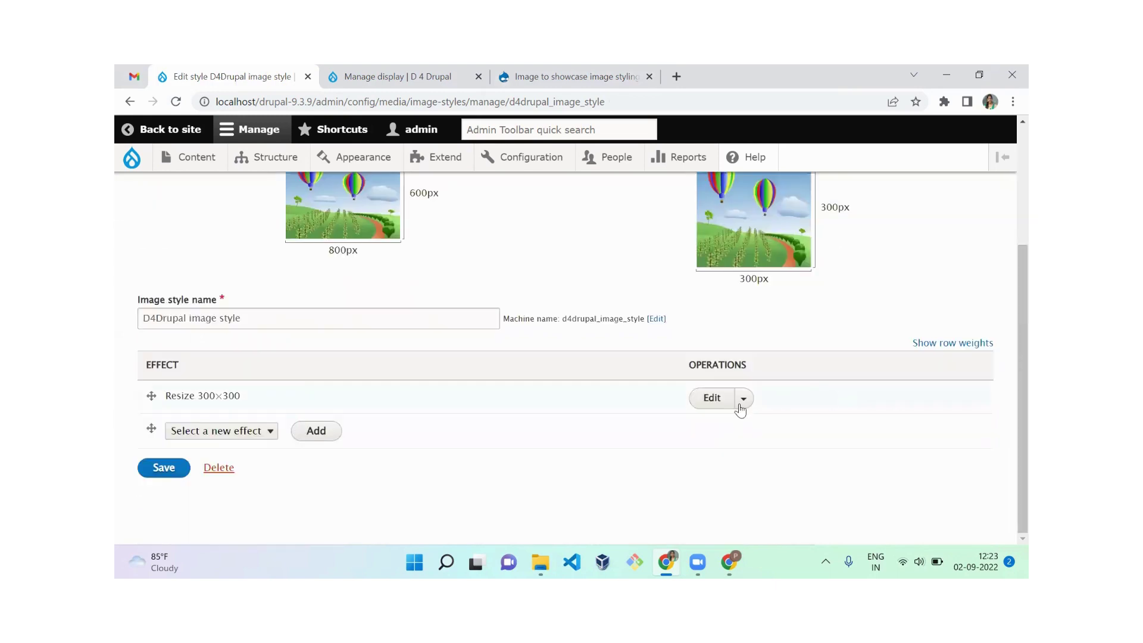
left_click(743, 398)
left_click(713, 426)
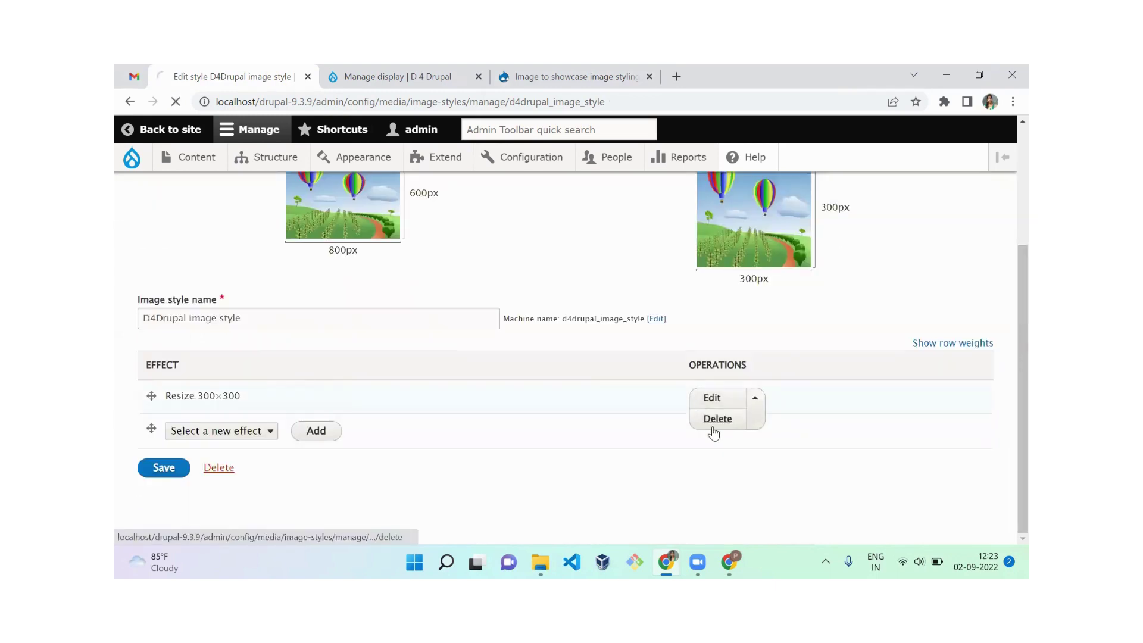
left_click(157, 289)
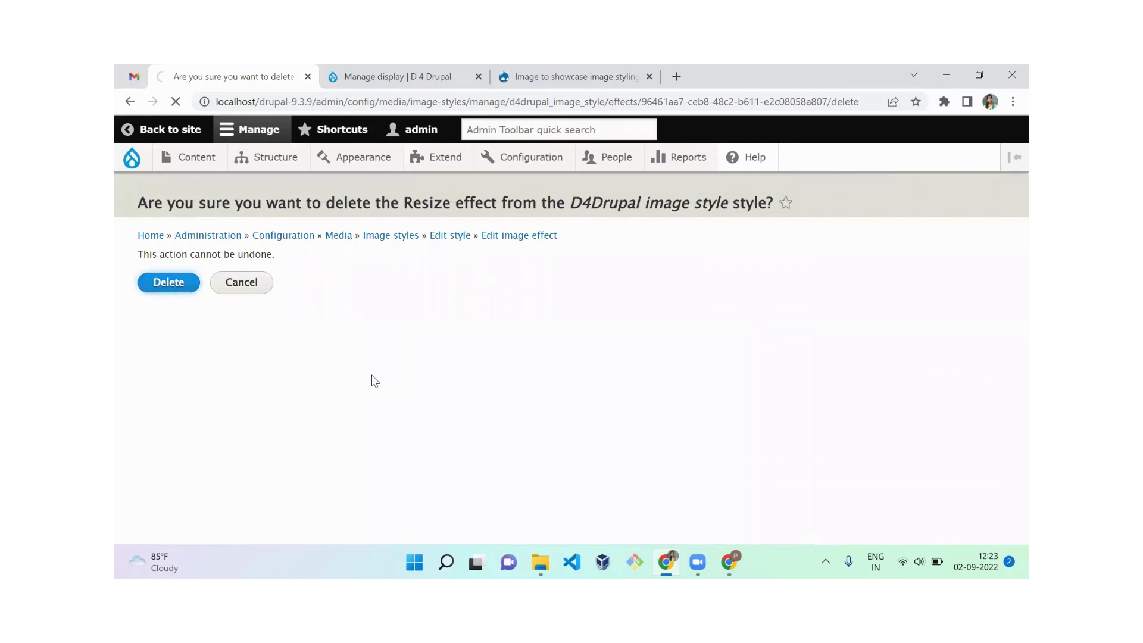
Step: Start adding a Rotate effect to the D4Drupal image style with a rotation angle of 90 degrees
scroll(1009, 288, "down", 2)
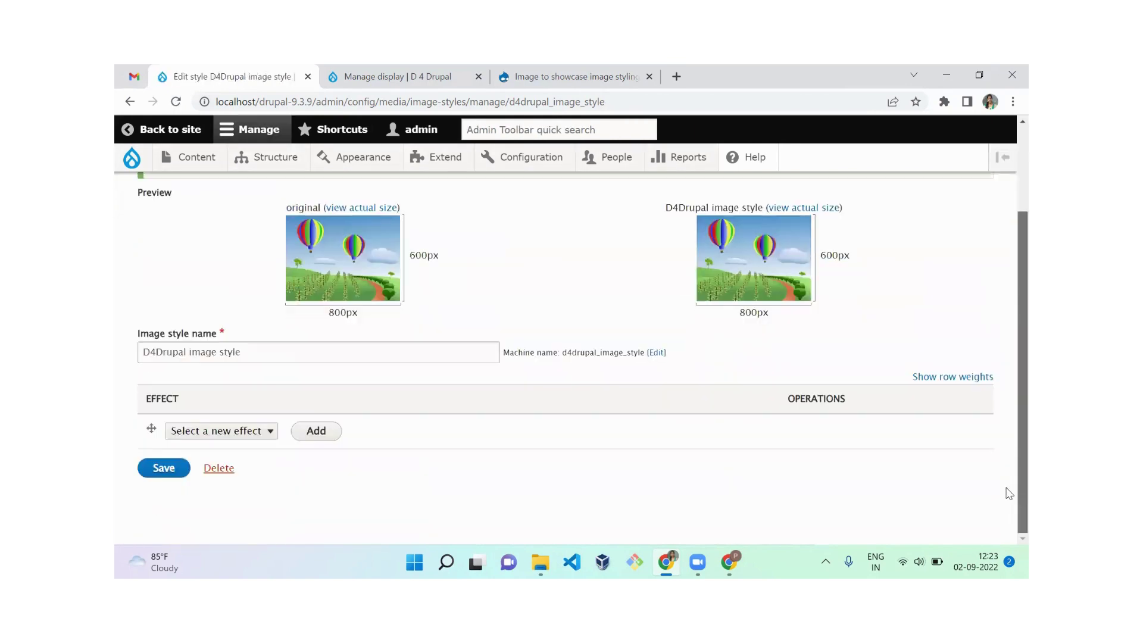
left_click(245, 431)
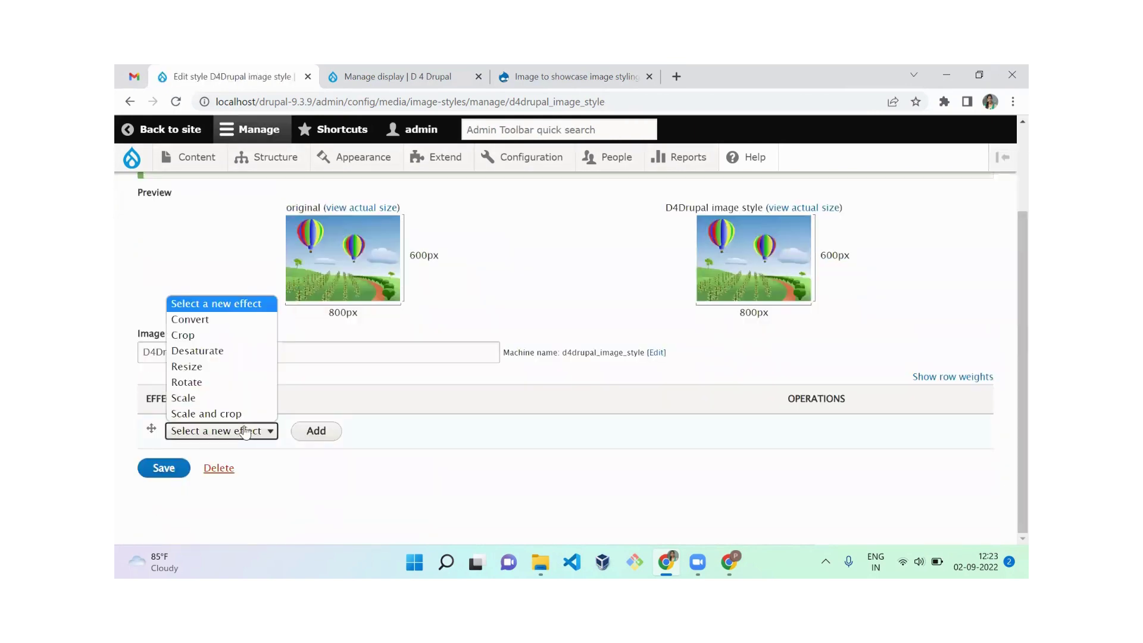
left_click(237, 382)
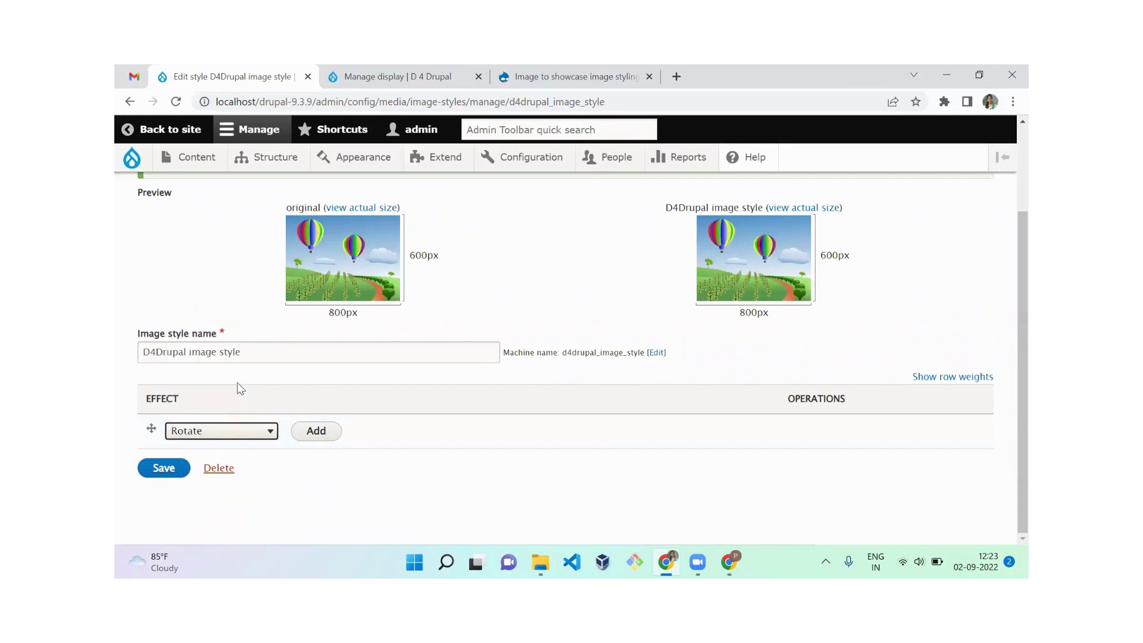
left_click(316, 431)
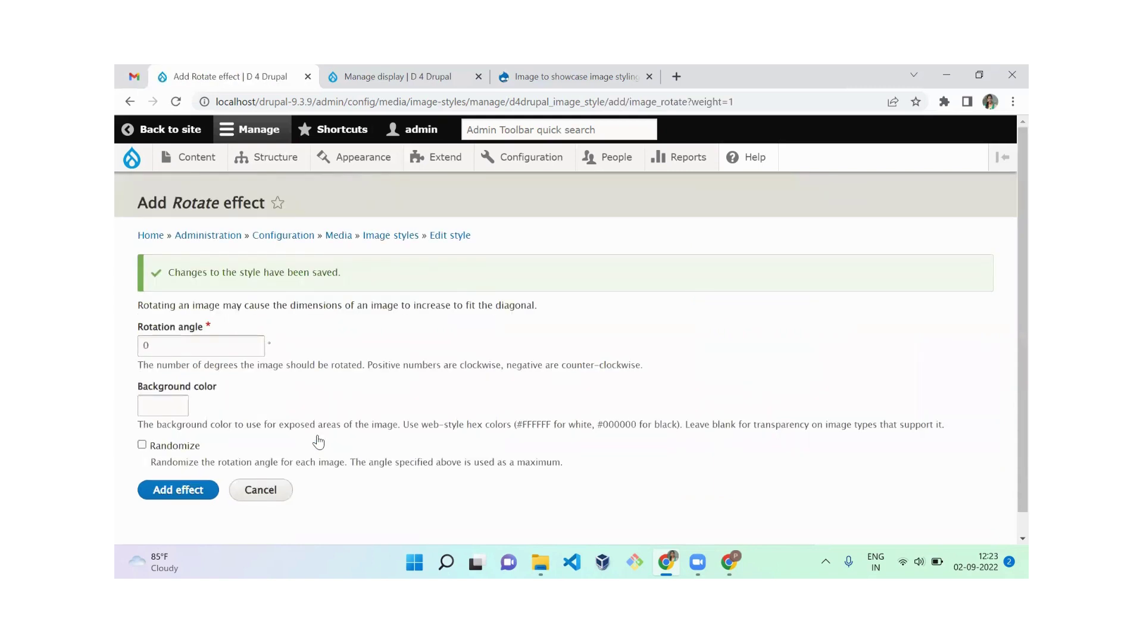
left_click(189, 355)
right_click(189, 355)
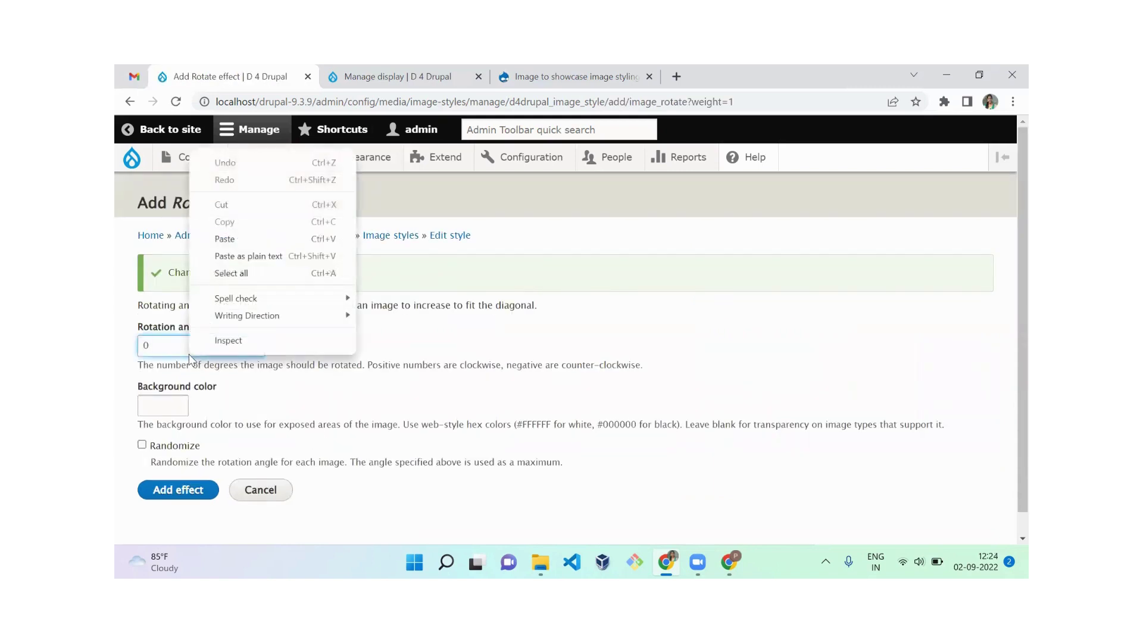
left_click(184, 347)
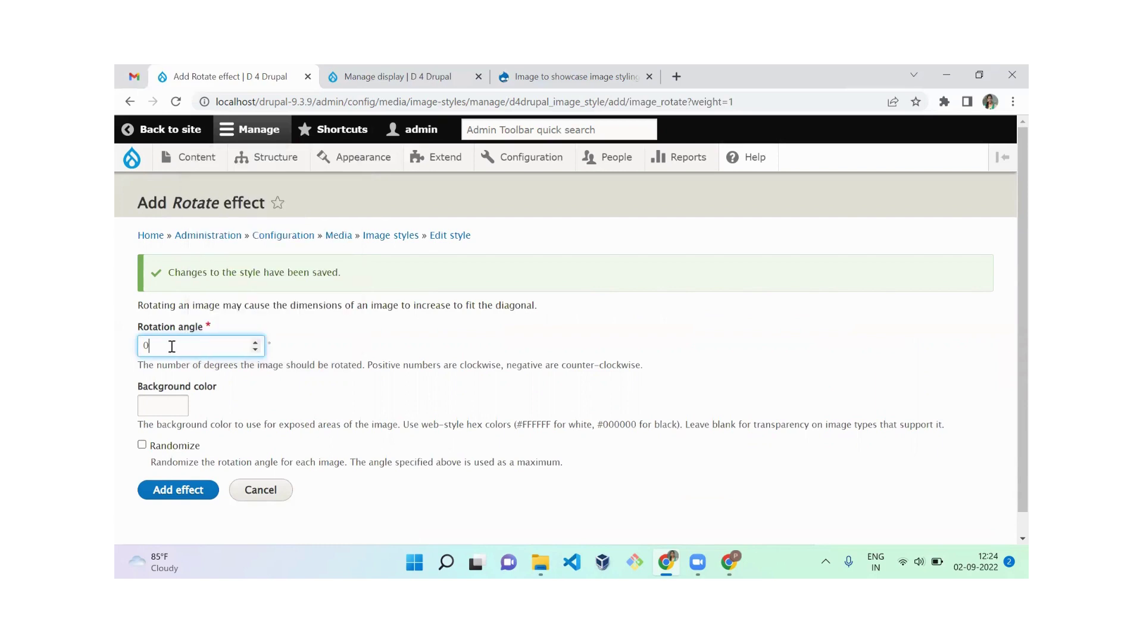
key("BackSpace")
type("90")
Step: Set the Rotate effect's background color to #000000, enable Randomize and add the effect to the style
left_click(166, 399)
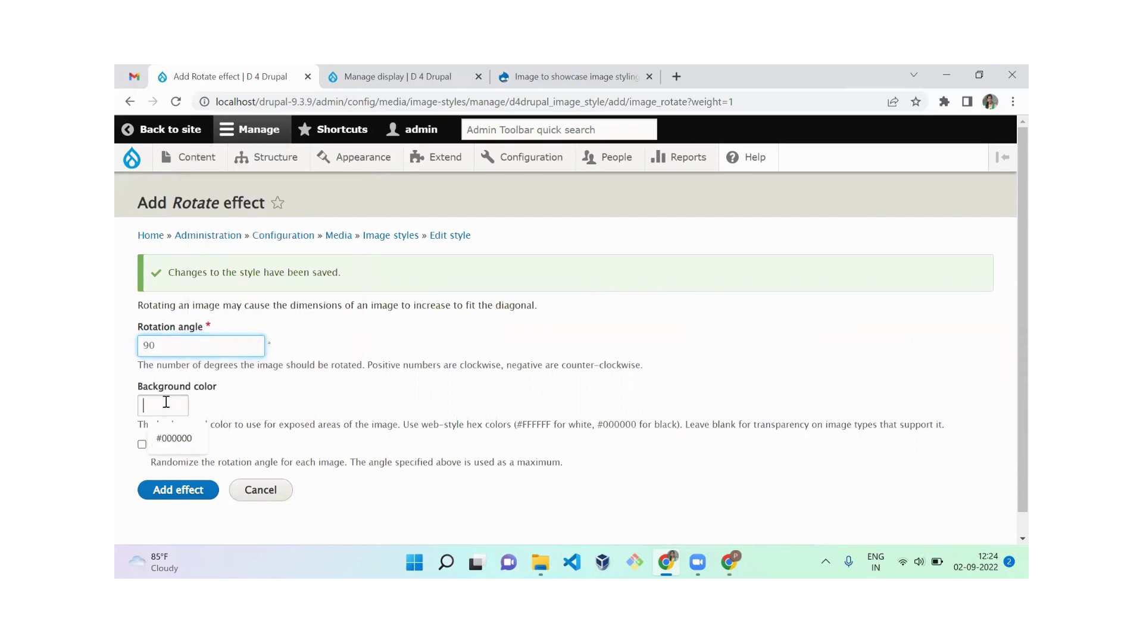
left_click(172, 438)
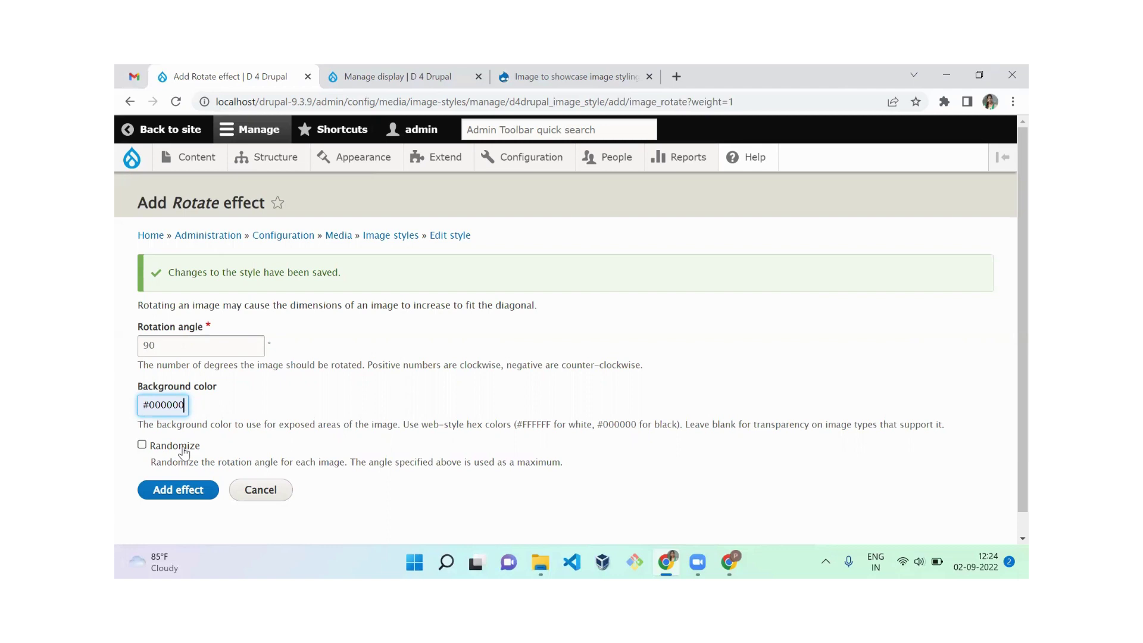
left_click(163, 343)
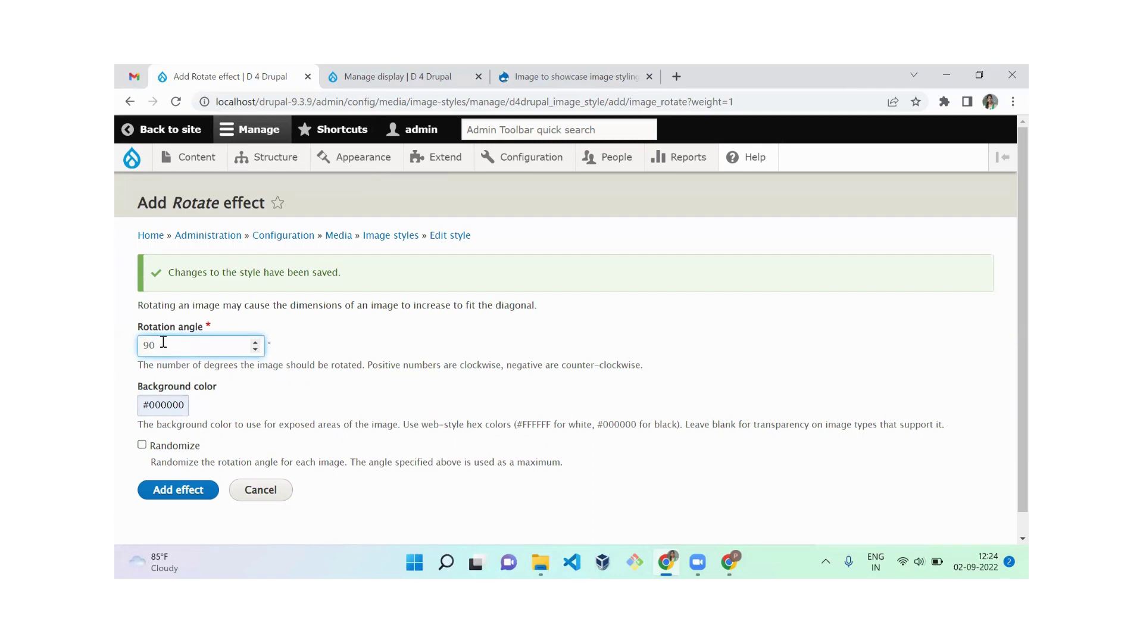
left_click(143, 447)
left_click(194, 491)
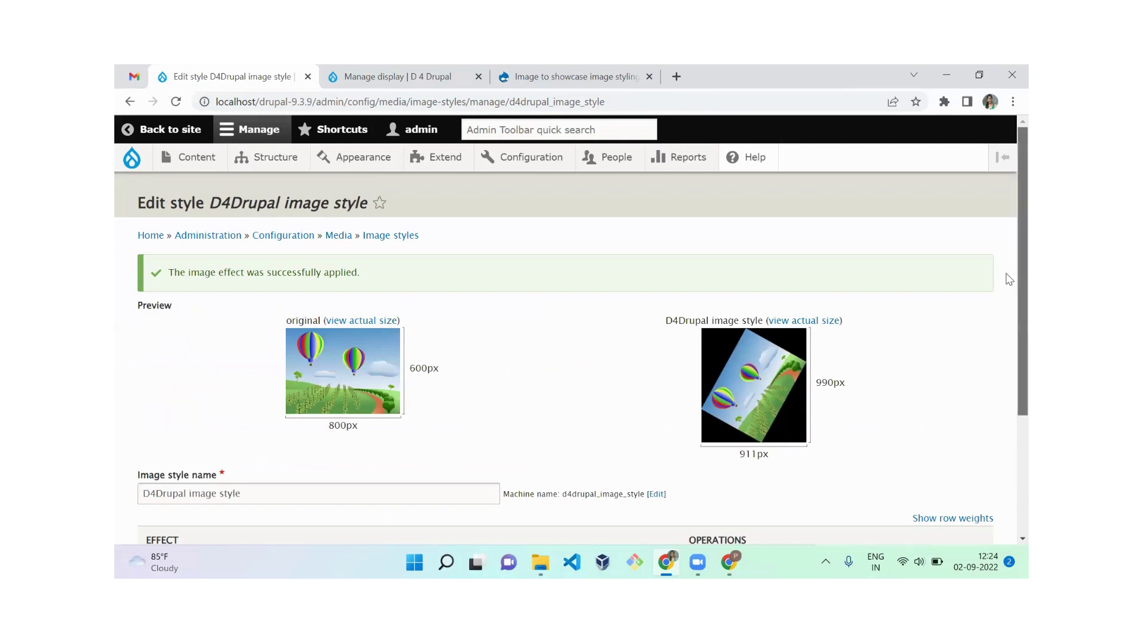
Step: Check the Rotate effect in the style's preview and effect list, and reload the published page to examine the rotated image
scroll(1009, 298, "down", 2)
scroll(1009, 357, "up", 1)
scroll(1009, 316, "down", 1)
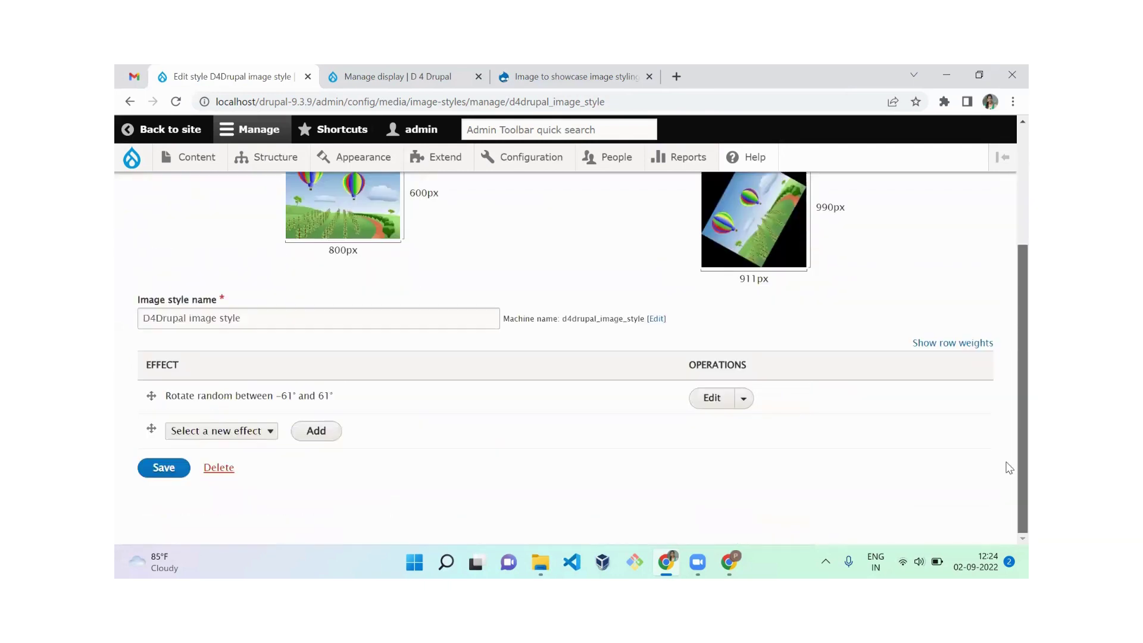
key("ctrl+4")
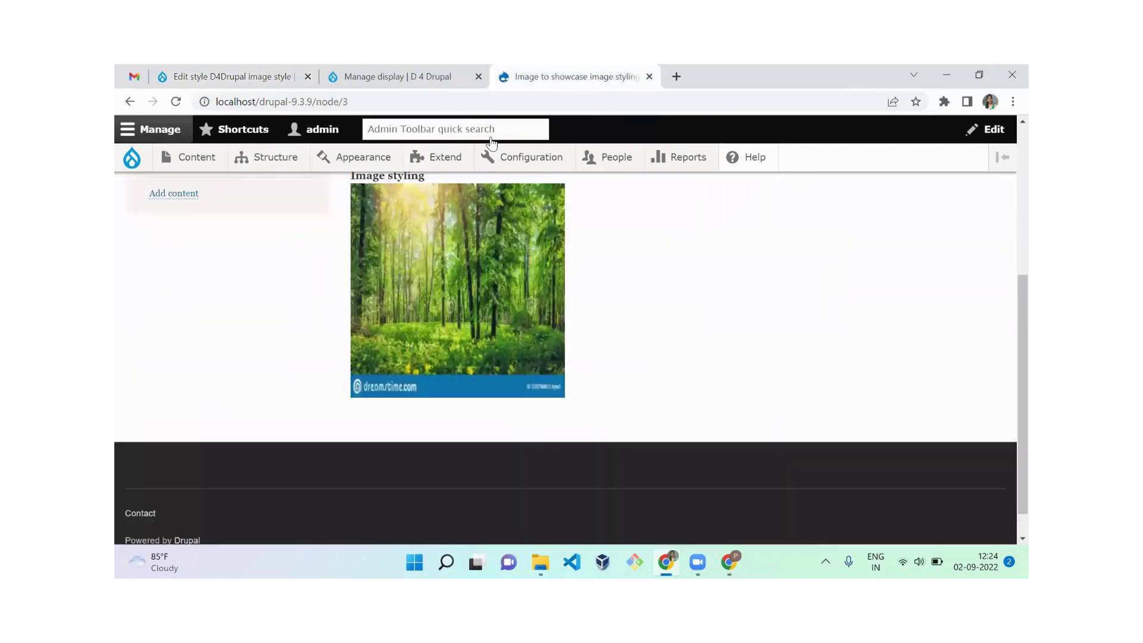
key("F5")
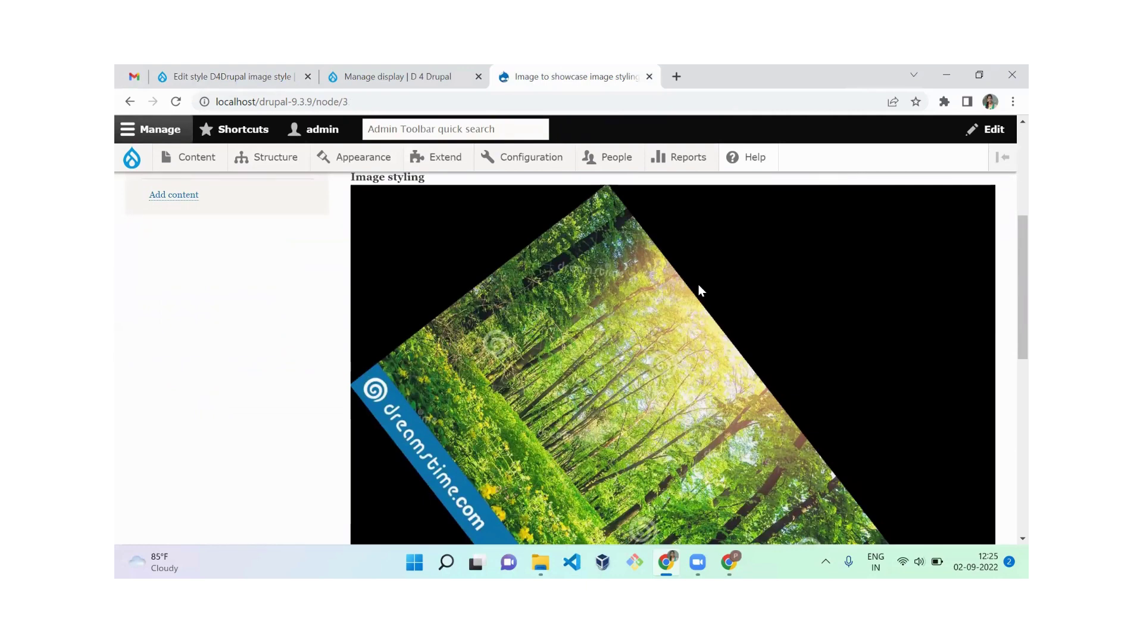
Step: Delete the Rotate effect from the D4Drupal image style
left_click(271, 66)
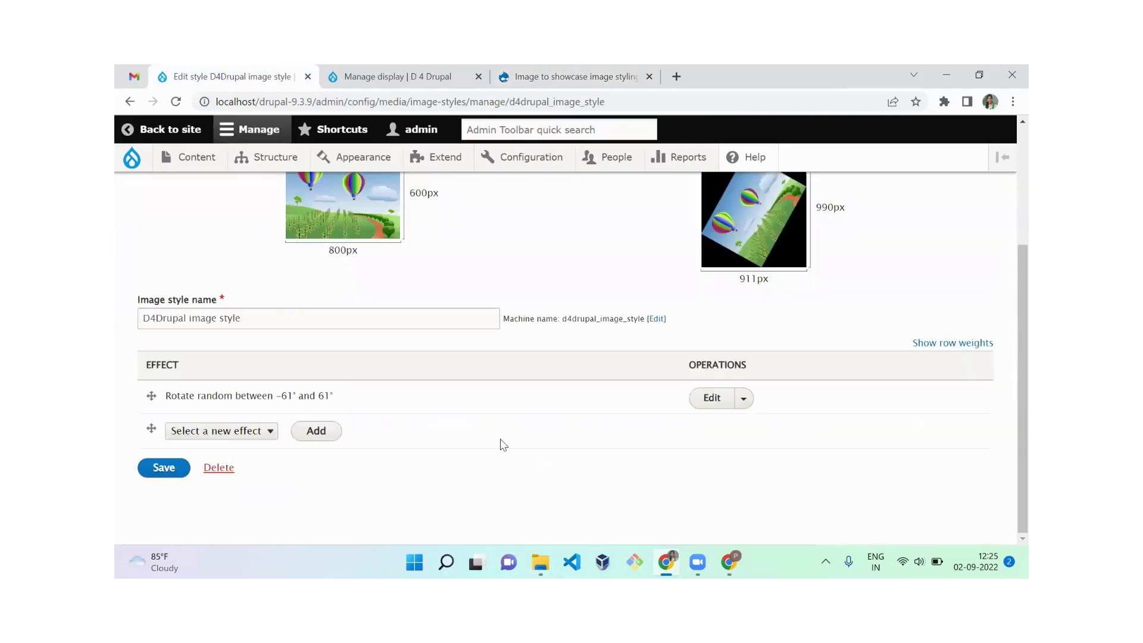
left_click(745, 400)
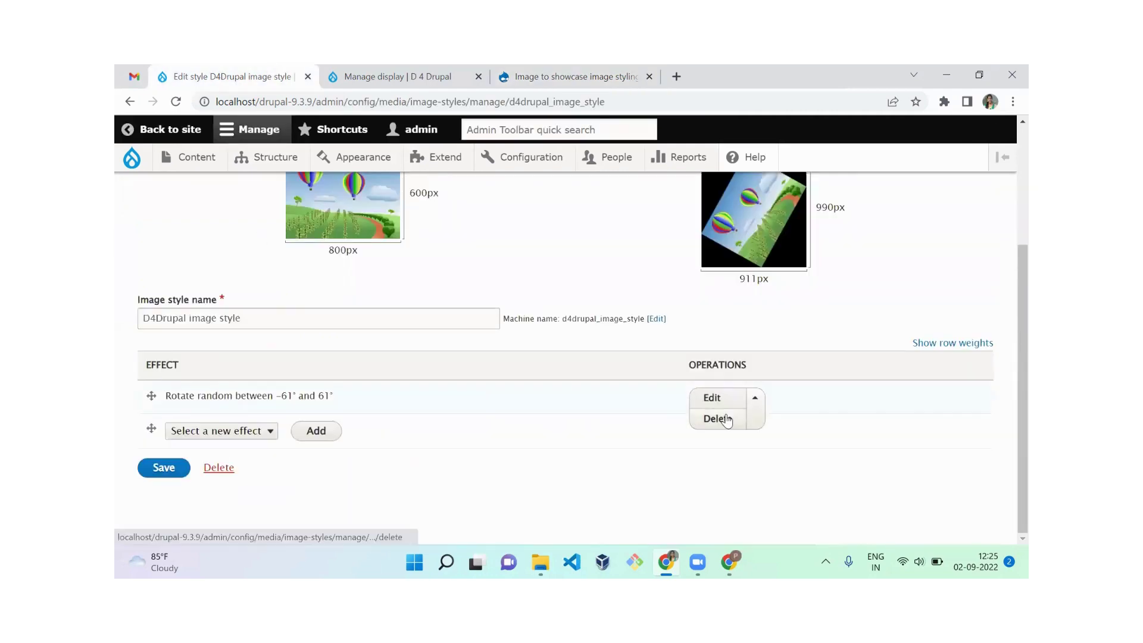
left_click(720, 419)
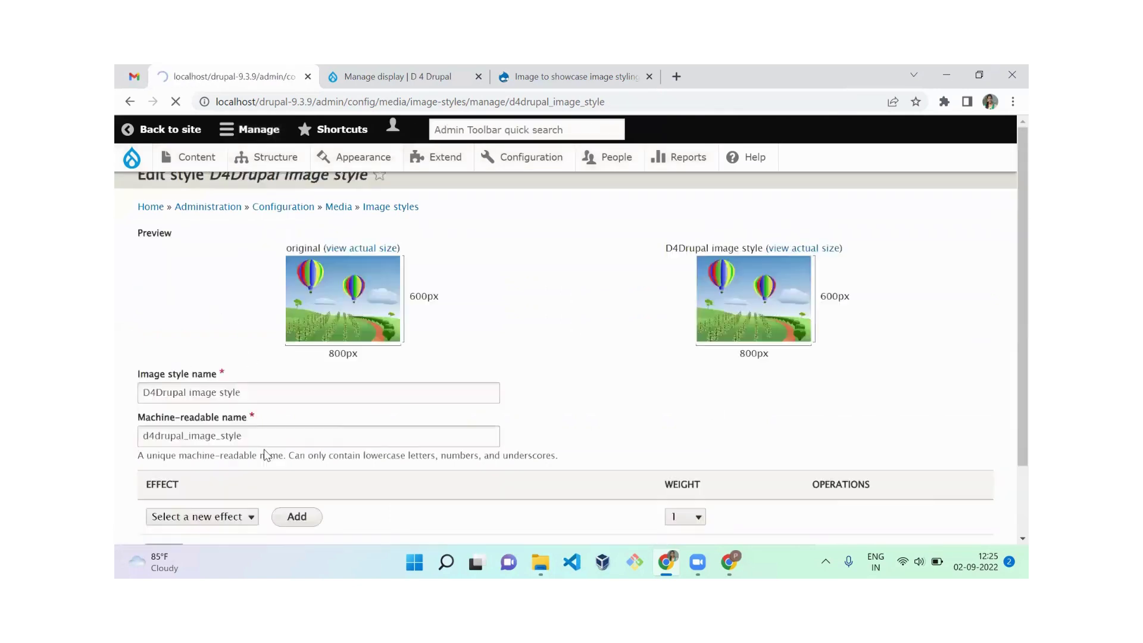
Step: Add a Scale effect with a width and height of 1000 pixels and upscaling allowed to the D4Drupal image style
scroll(1009, 243, "down", 2)
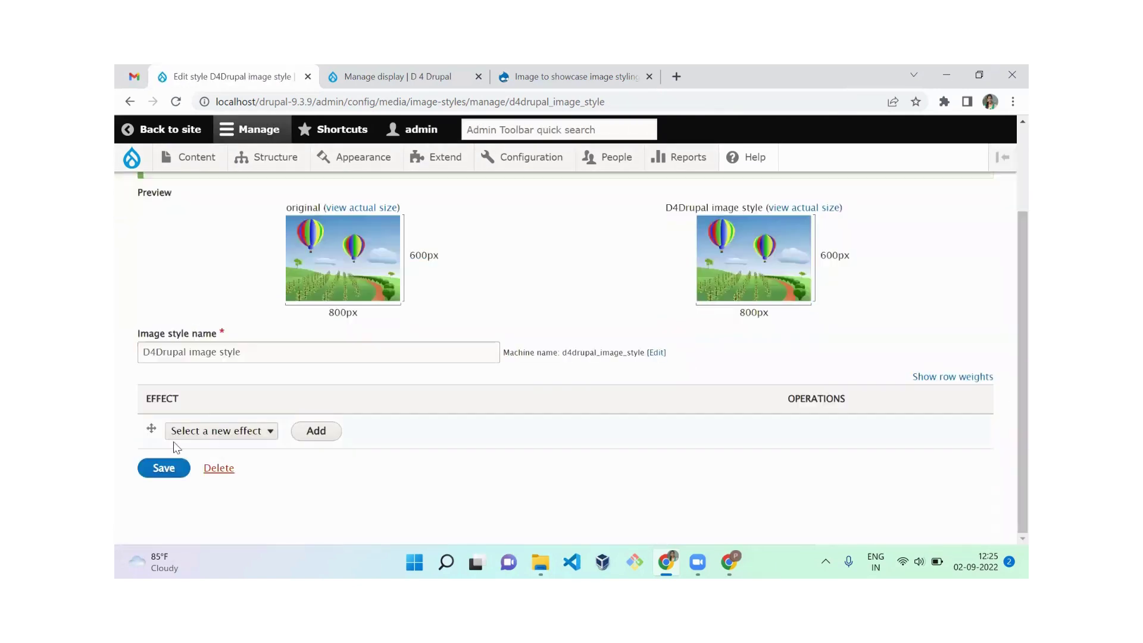
left_click(200, 431)
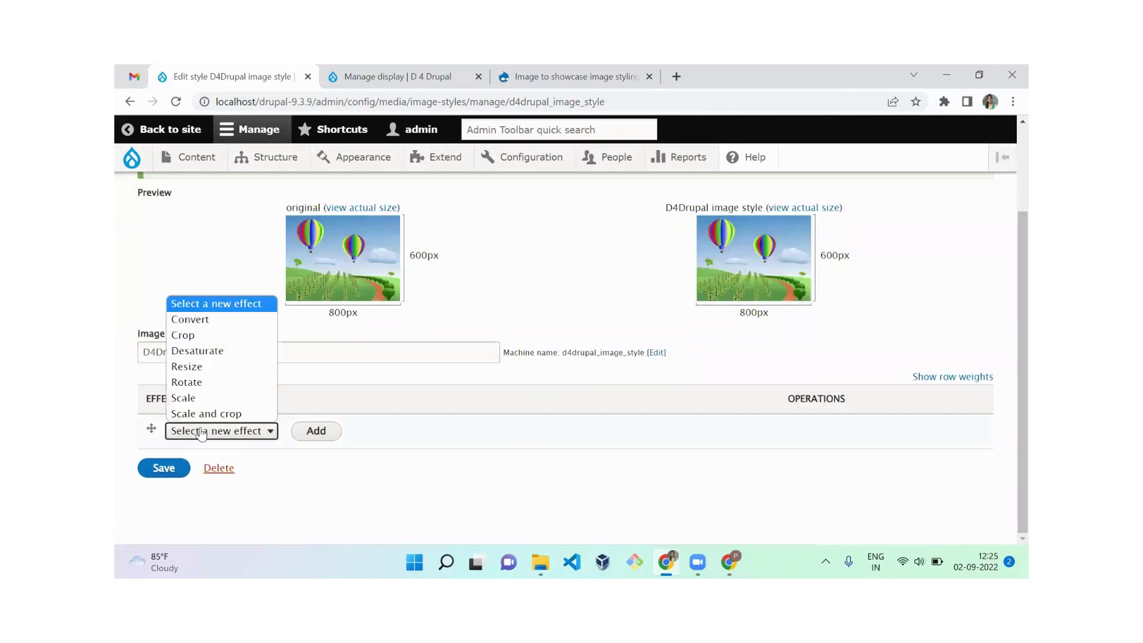
left_click(205, 397)
left_click(310, 440)
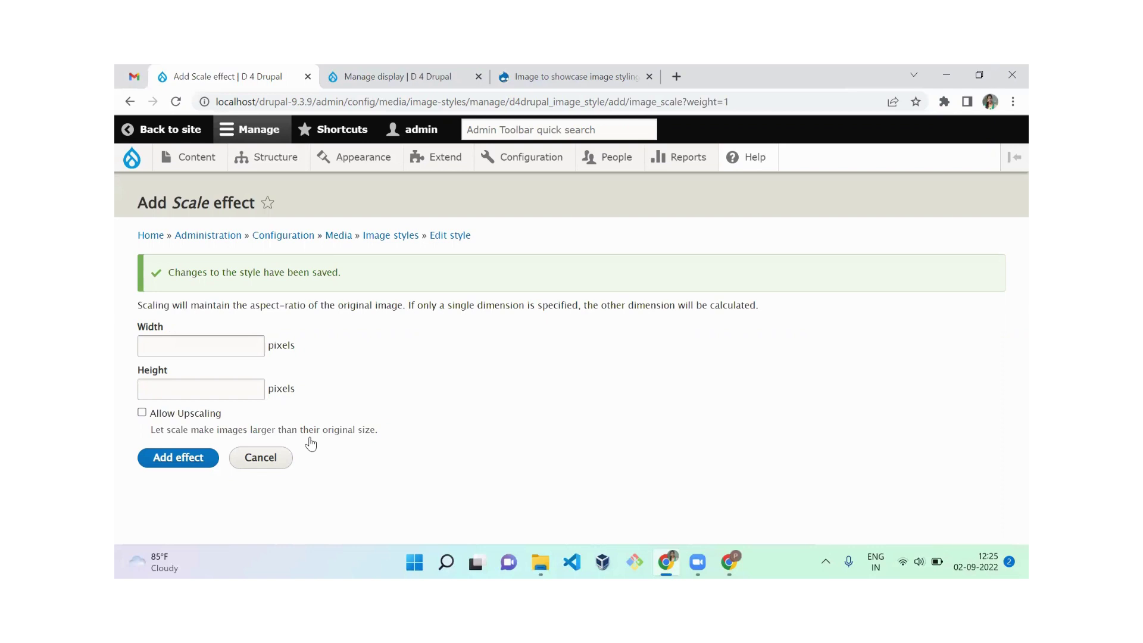
left_click(206, 345)
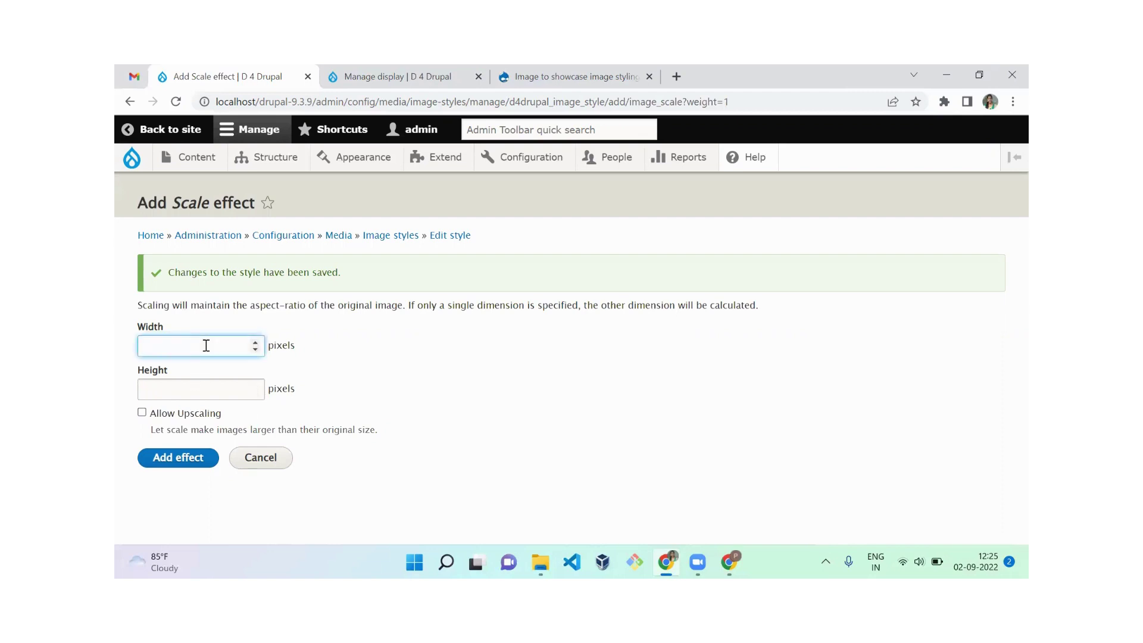
type("1000")
key("Tab")
type("1000")
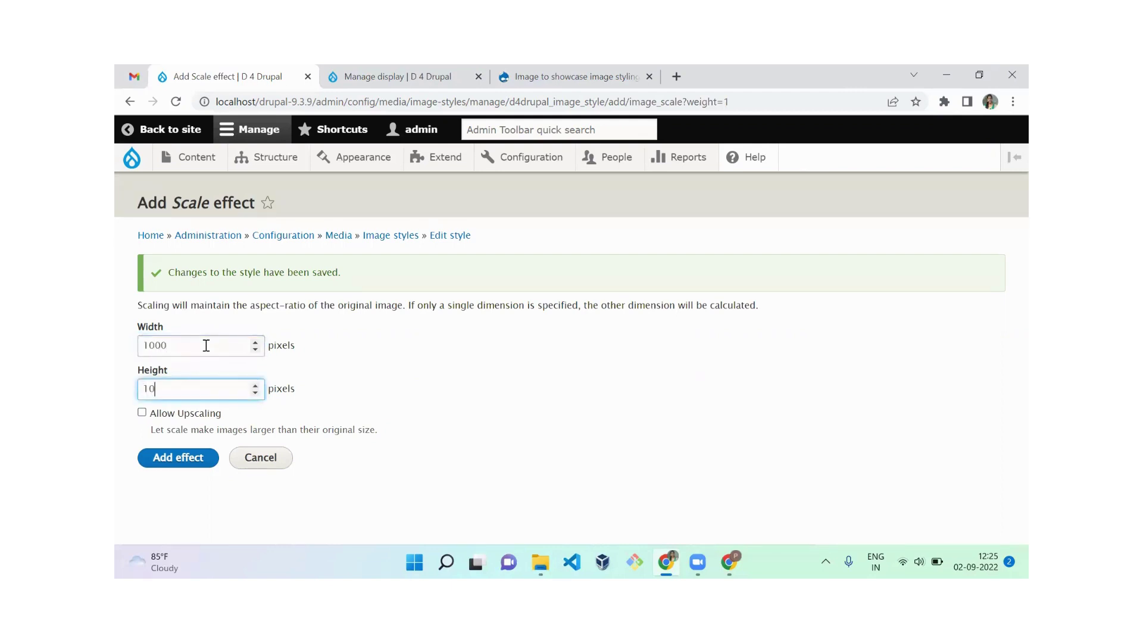
left_click(187, 419)
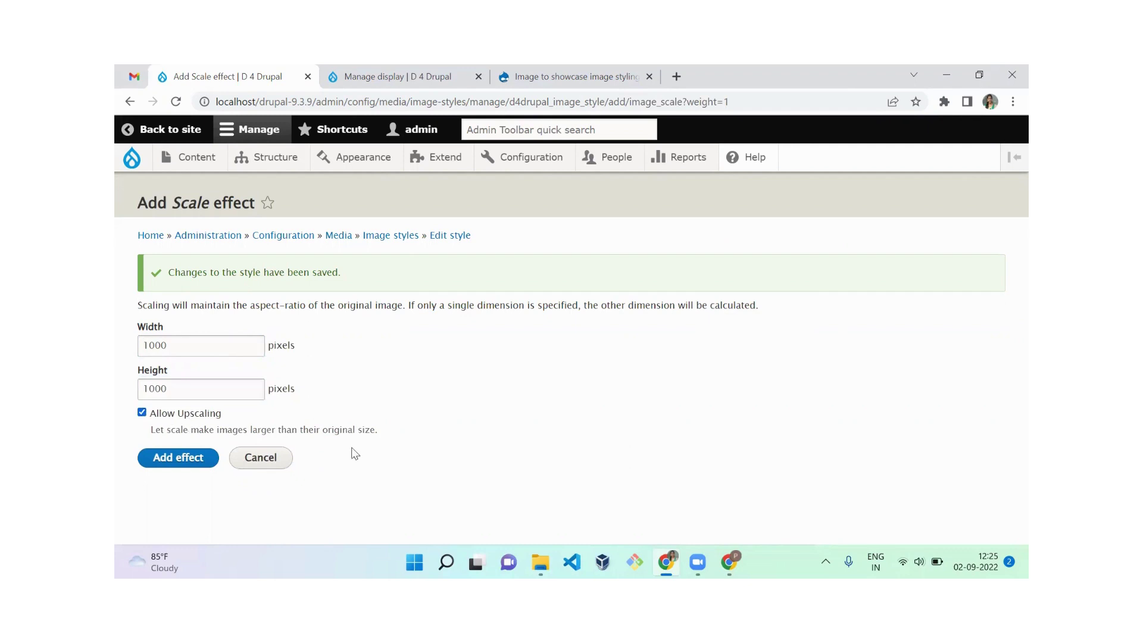
left_click(189, 464)
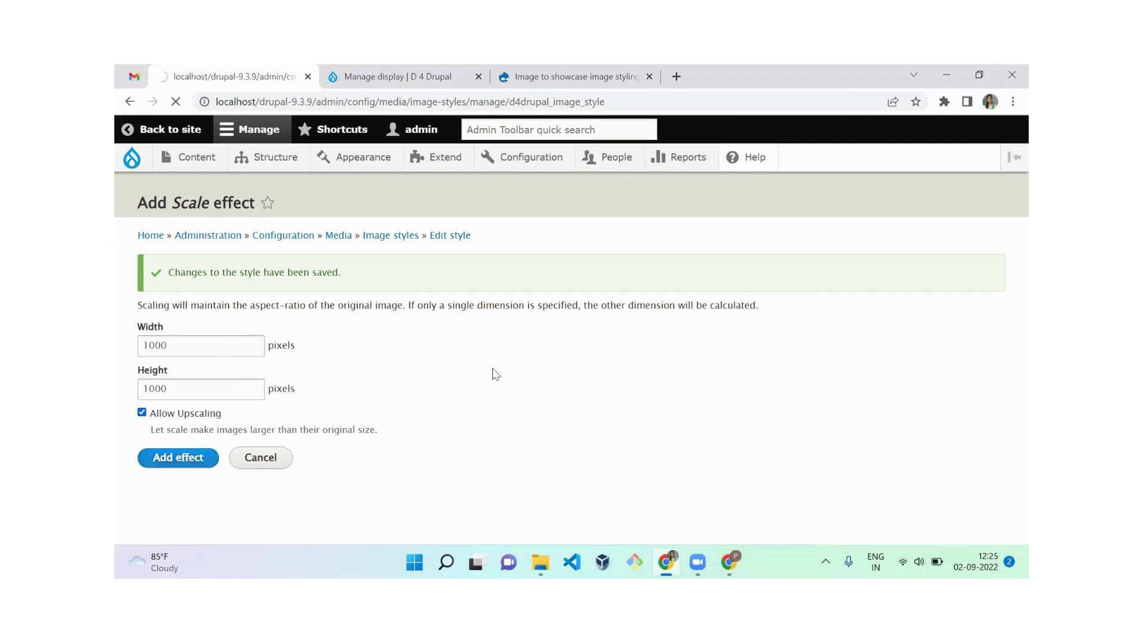
Step: Save the D4Drupal image style with its Scale effect and reload the published page to examine the whole scaled image
scroll(1009, 302, "down", 3)
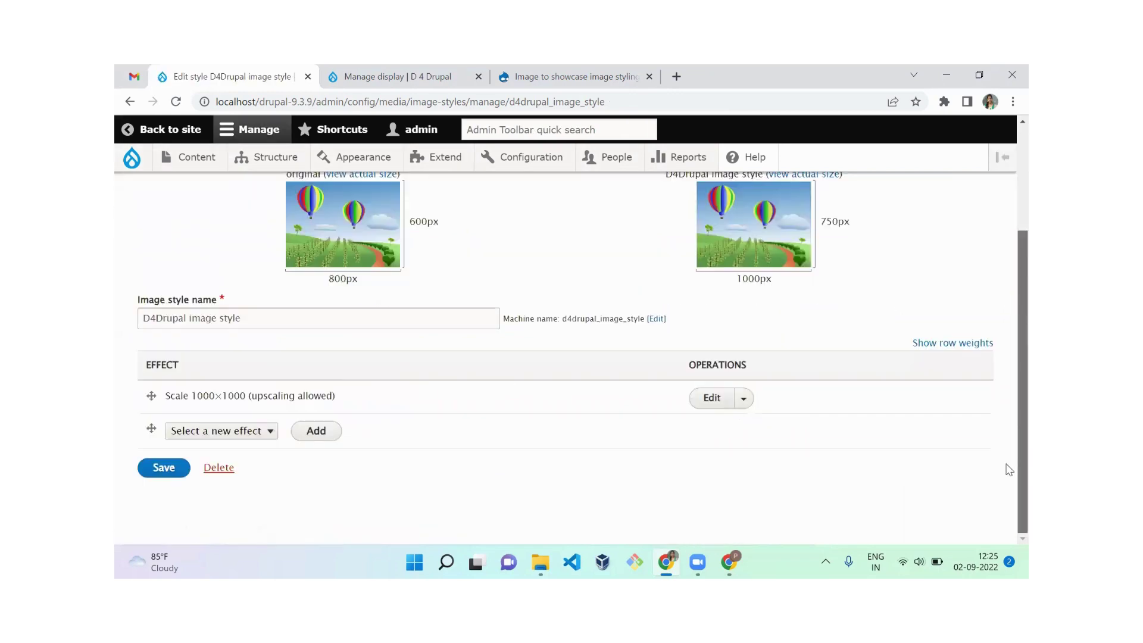
left_click(156, 468)
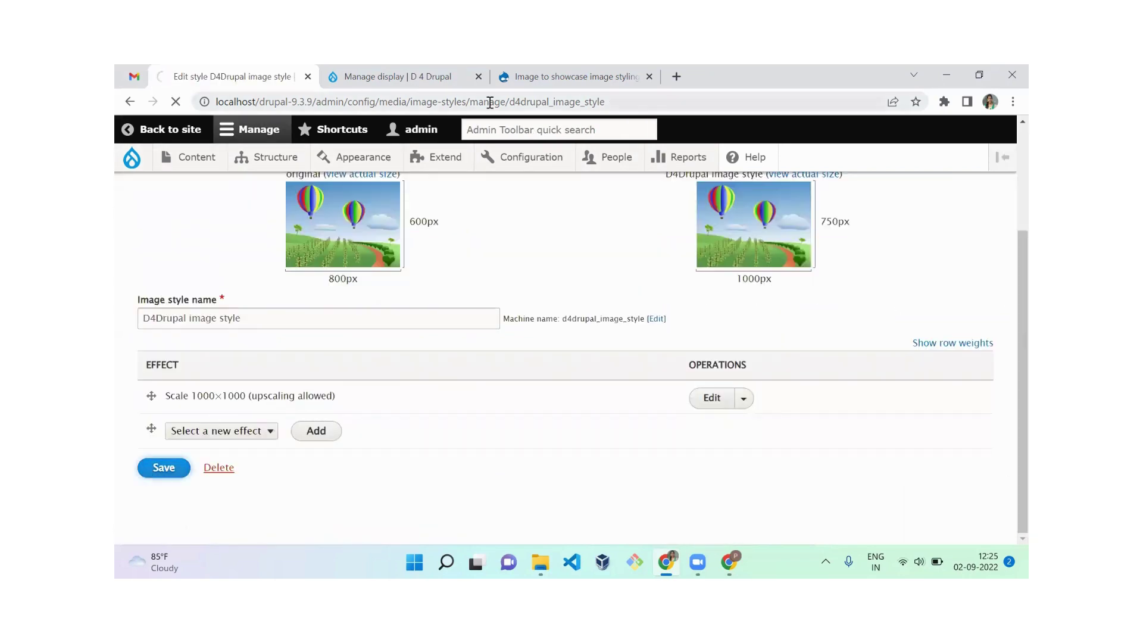
left_click(568, 76)
key("F5")
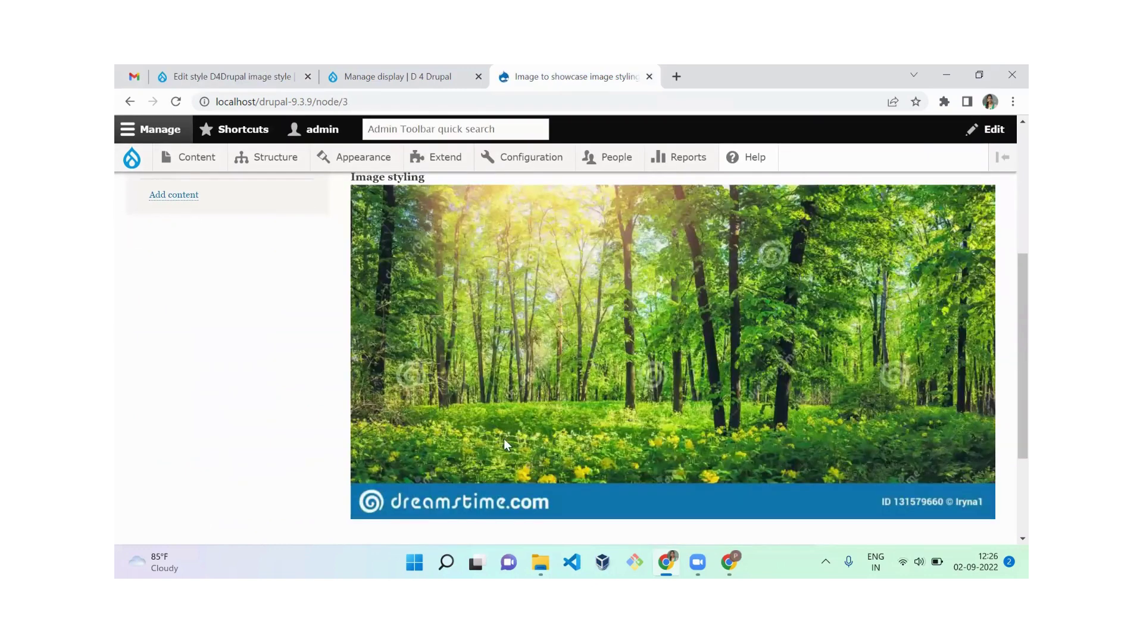
scroll(1009, 365, "up", 3)
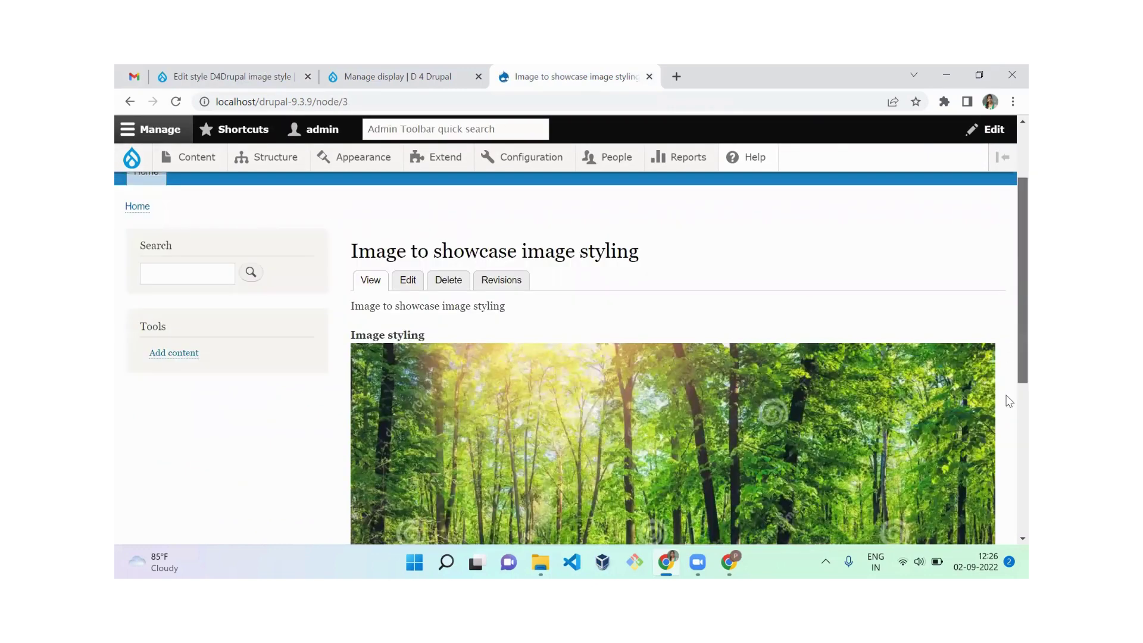
scroll(1009, 369, "down", 3)
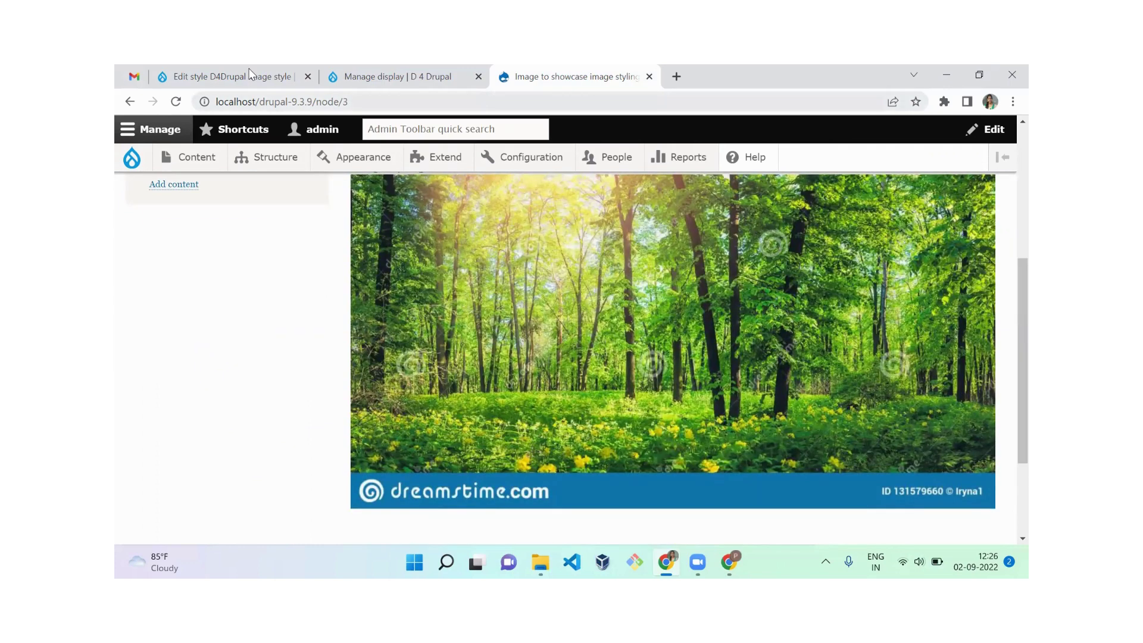
Step: Delete the Scale effect from the D4Drupal image style
left_click(249, 74)
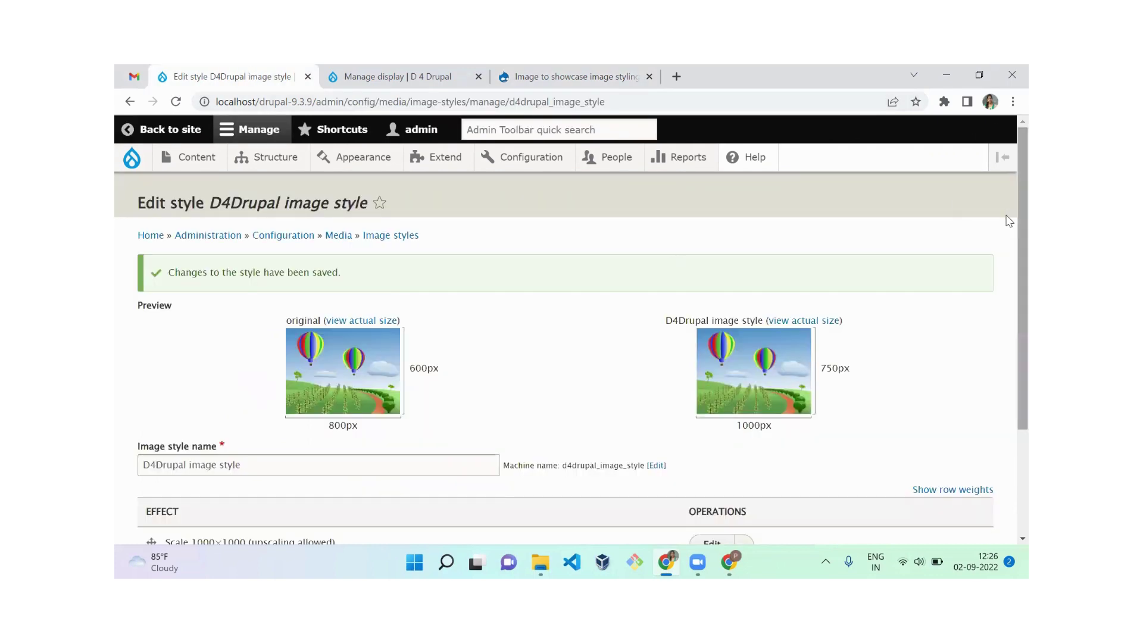
scroll(1009, 375, "down", 2)
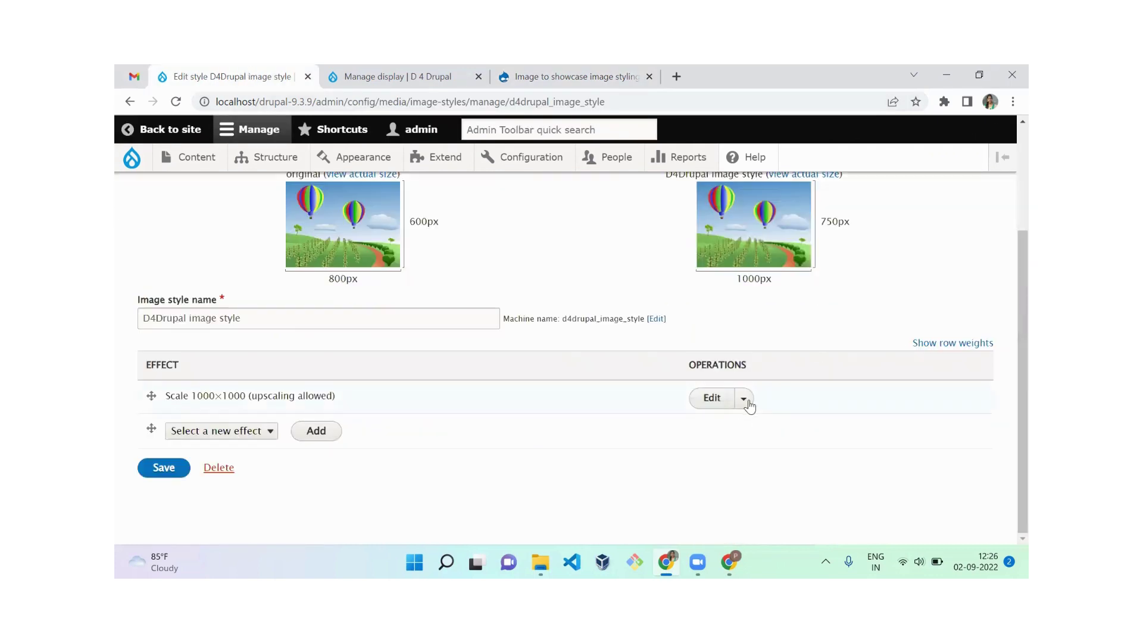
left_click(743, 398)
left_click(708, 418)
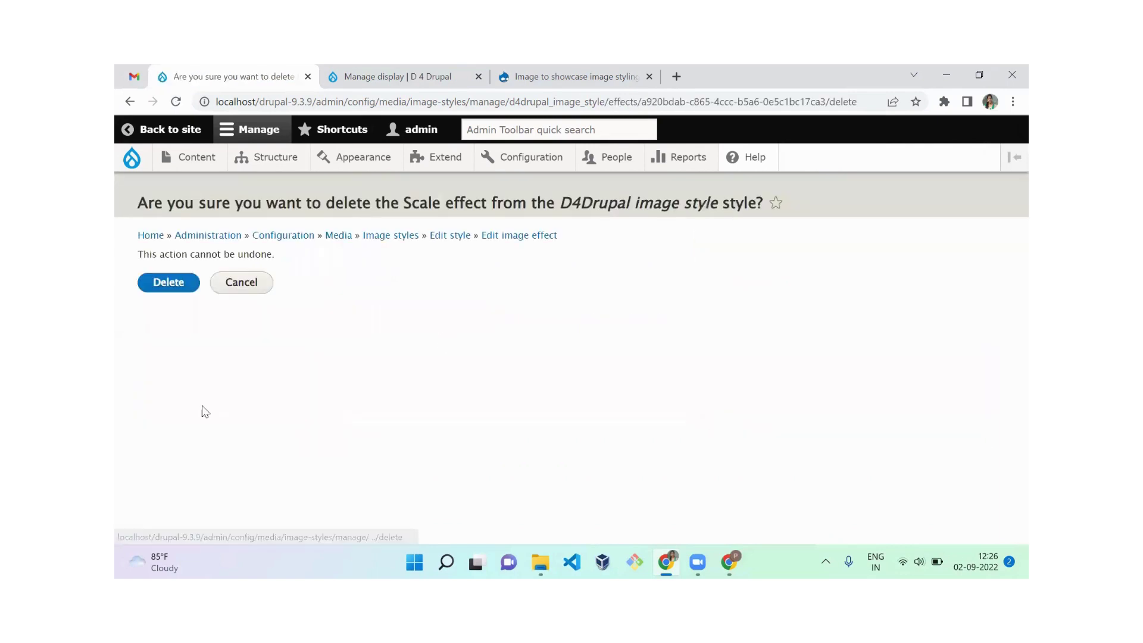
left_click(179, 291)
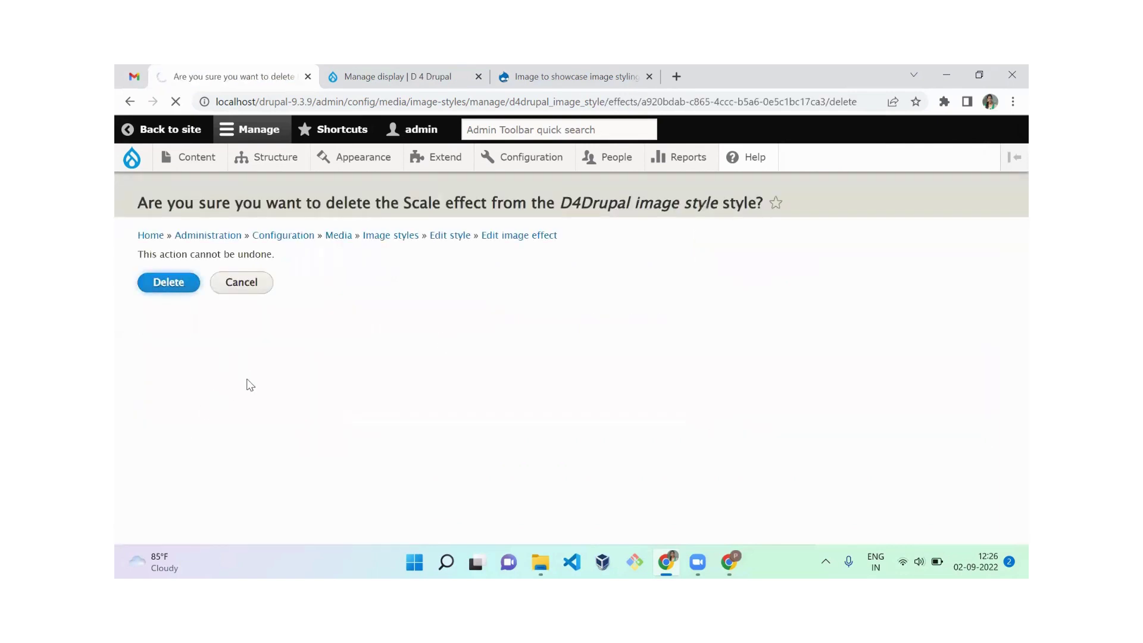
Step: Add a Scale and crop effect with a width and height of 100 pixels and a centre anchor to the D4Drupal image style
scroll(1009, 265, "down", 3)
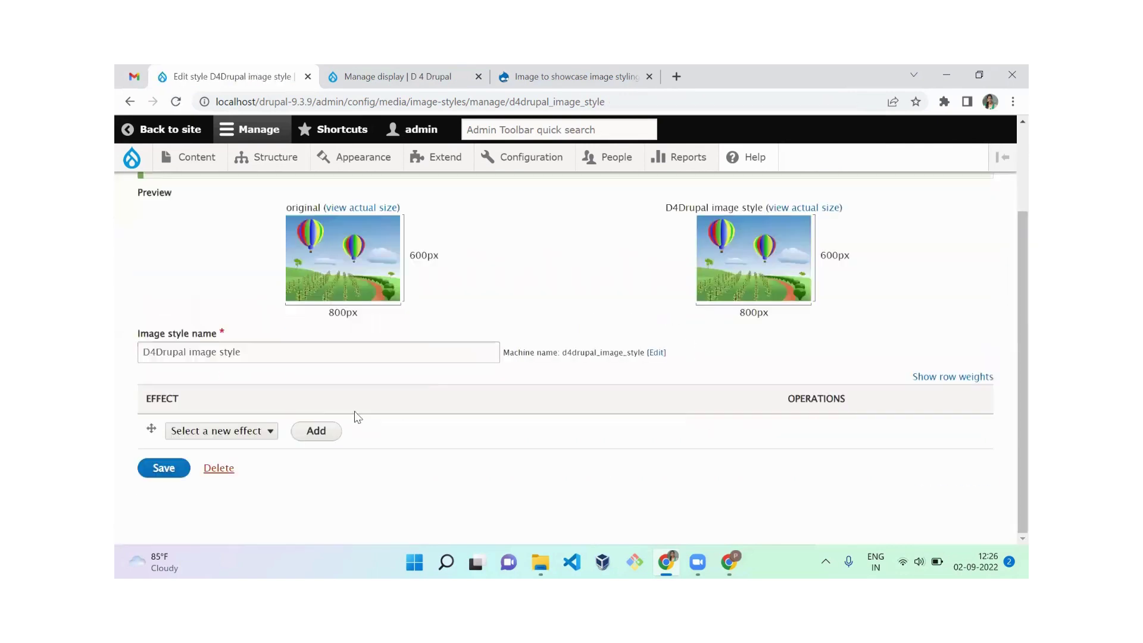
left_click(262, 427)
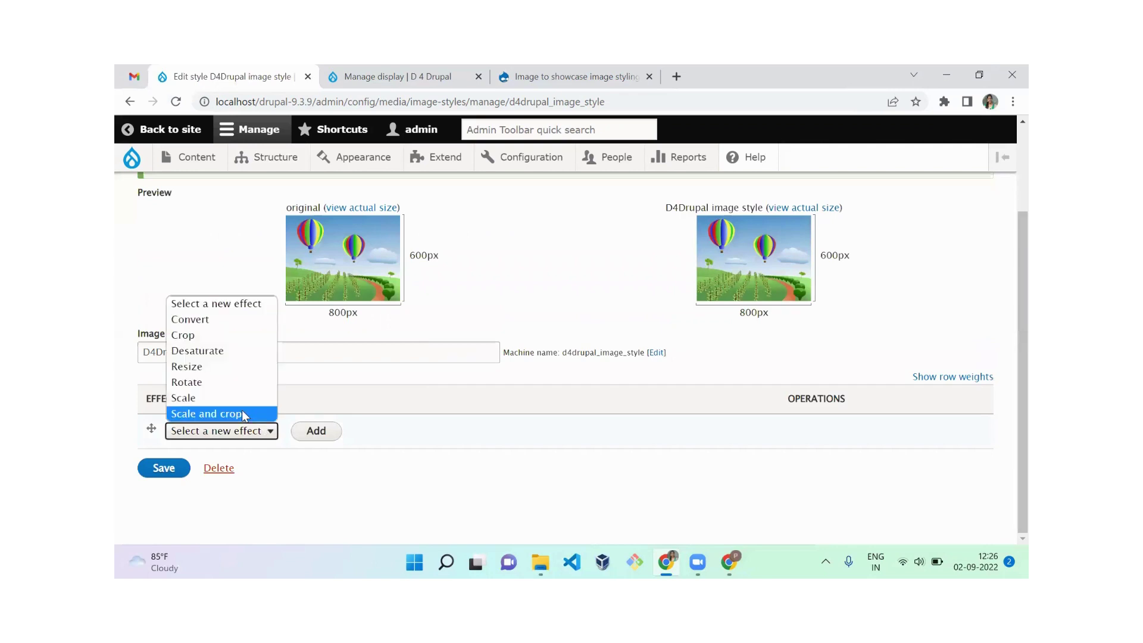
left_click(242, 410)
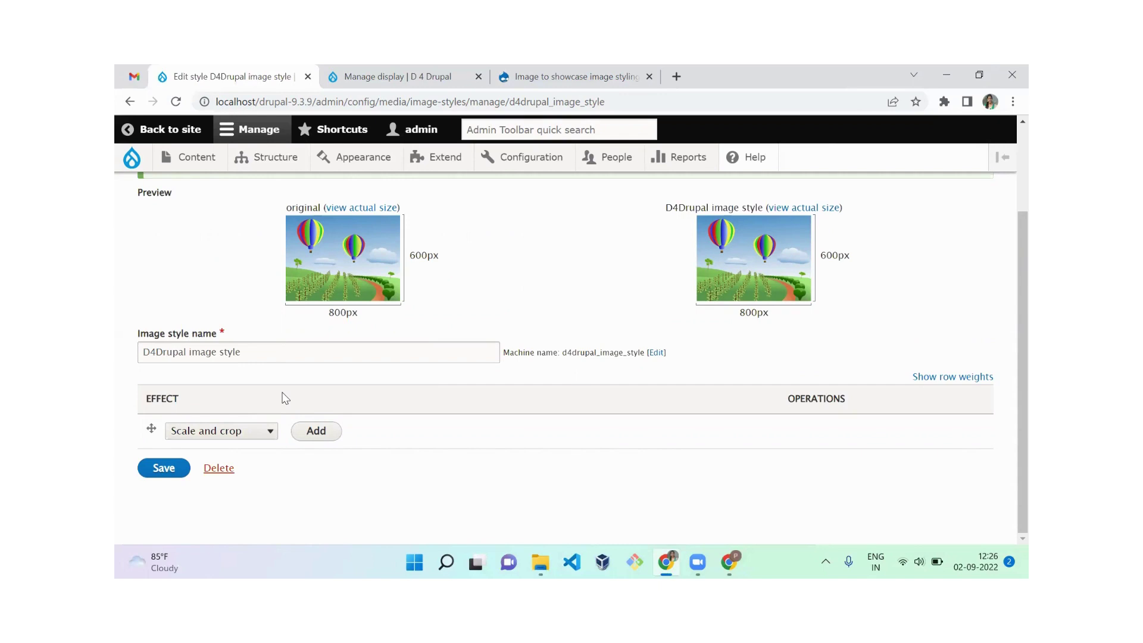
left_click(304, 438)
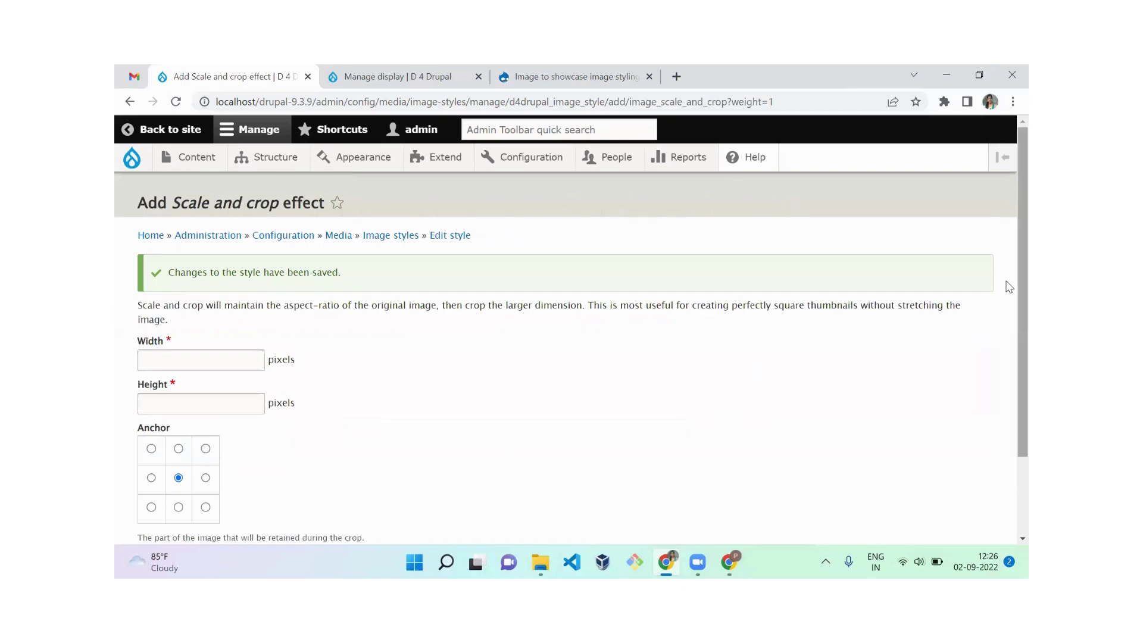
scroll(1009, 329, "down", 2)
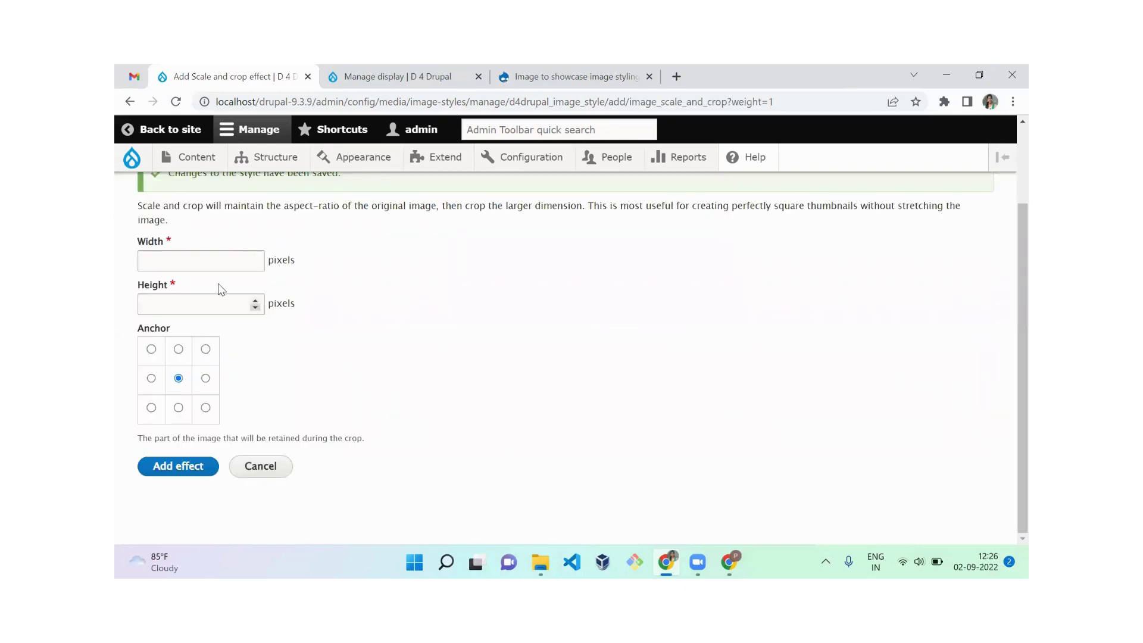
left_click(224, 258)
type("100")
key("Tab")
type("100")
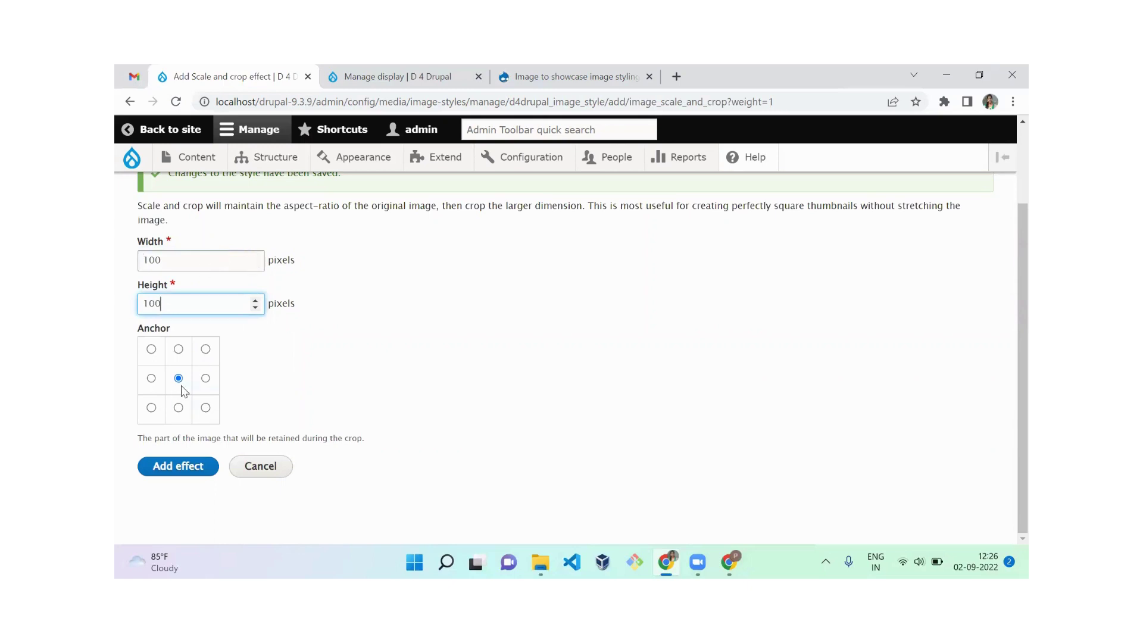
left_click(205, 407)
left_click(178, 379)
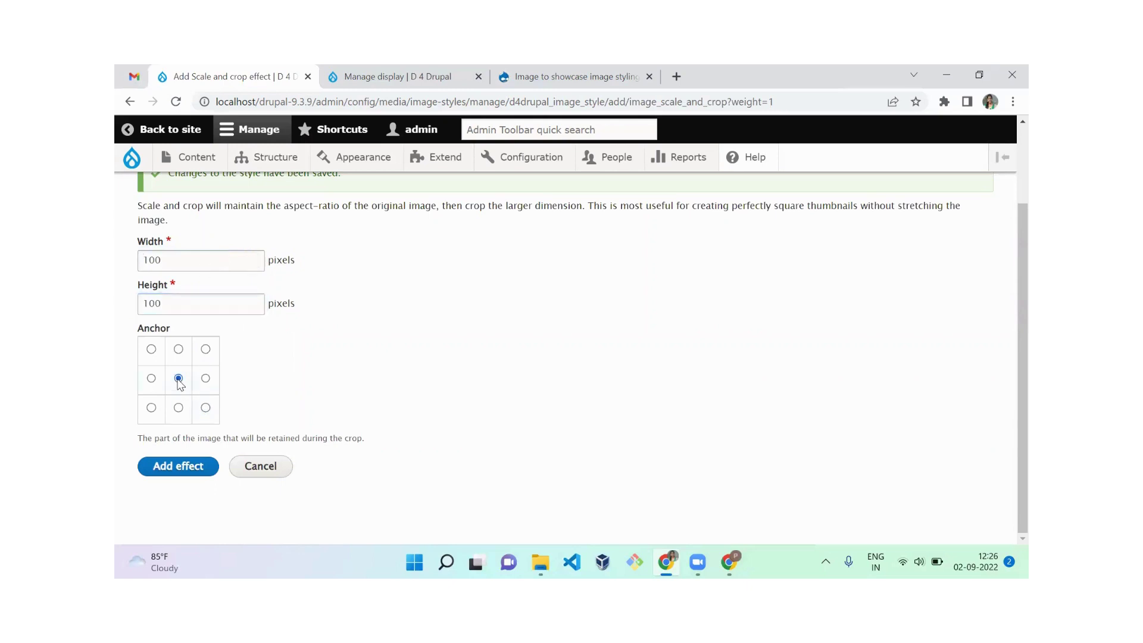
left_click(182, 470)
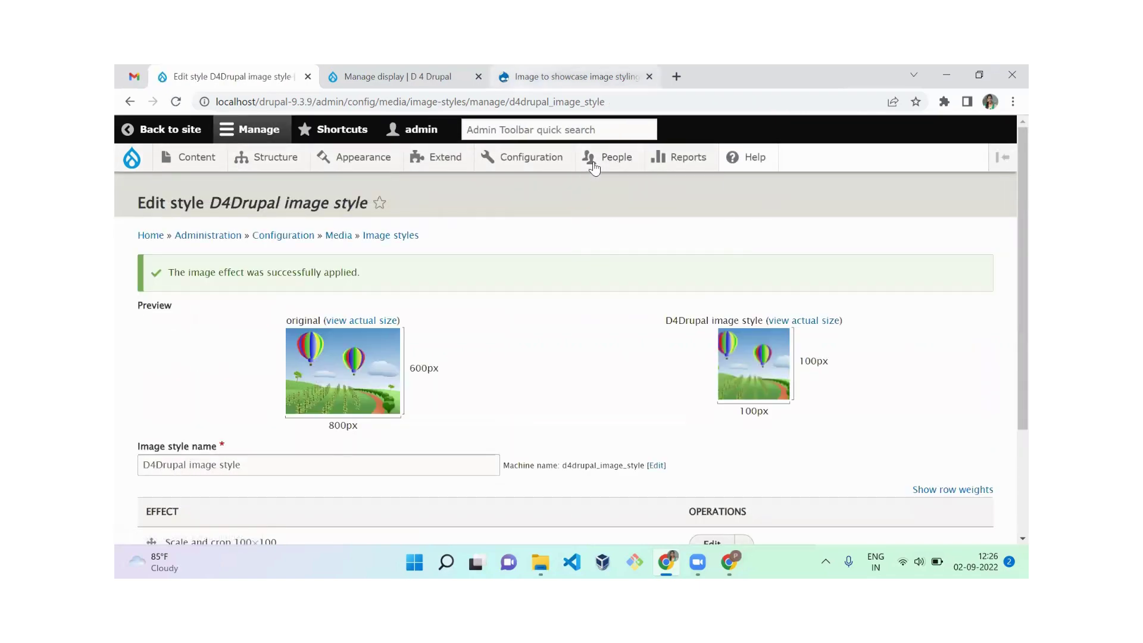
Step: Reload the published page to examine the scaled and cropped image
key("ctrl+4")
key("F5")
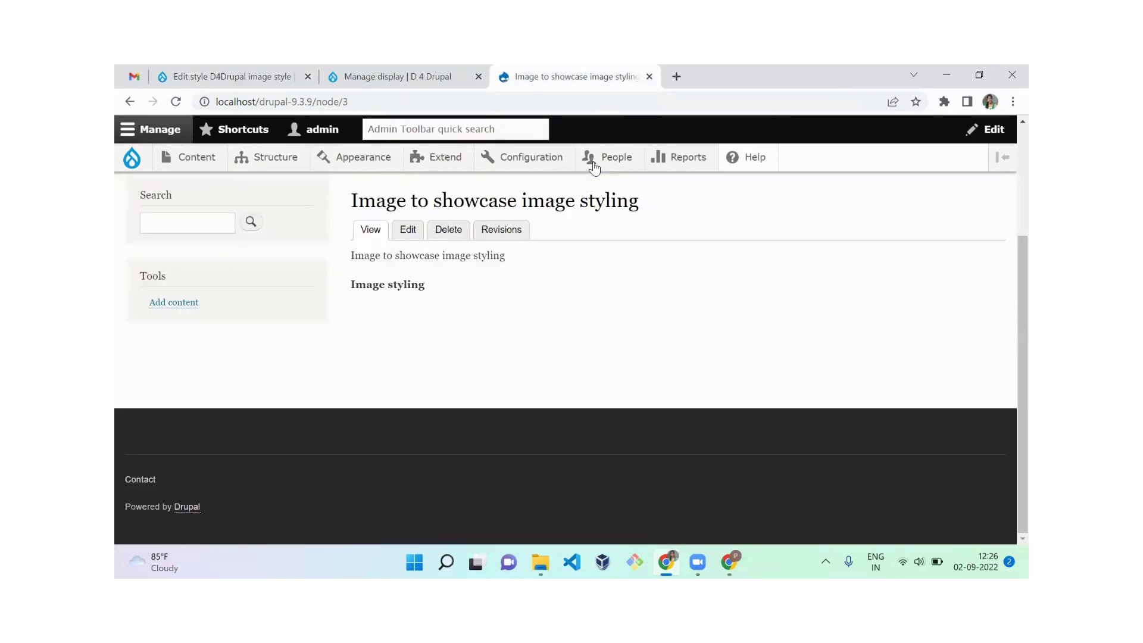